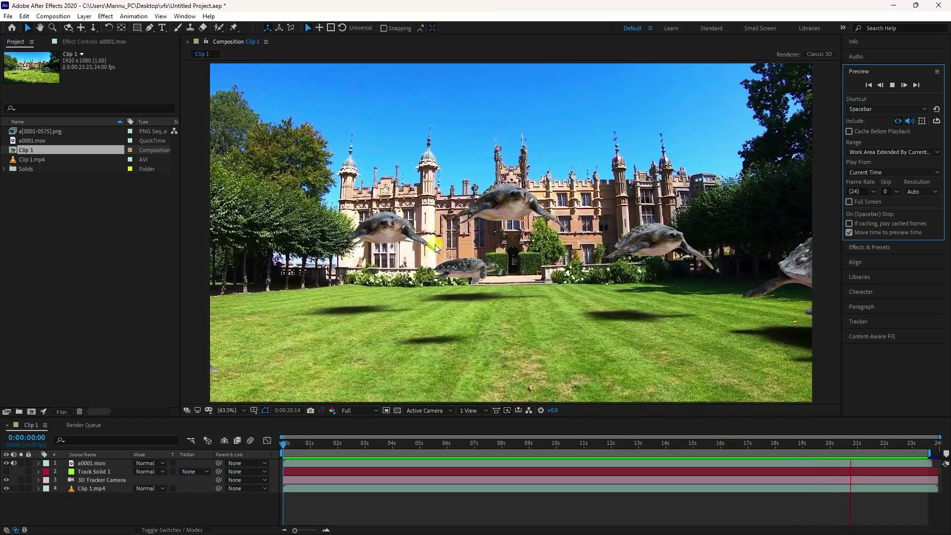
# Step: Replay the turtle composite from the first frame, stop near five seconds, and switch to Blender
pyautogui.click(892, 85)
pyautogui.click(869, 84)
pyautogui.click(892, 84)
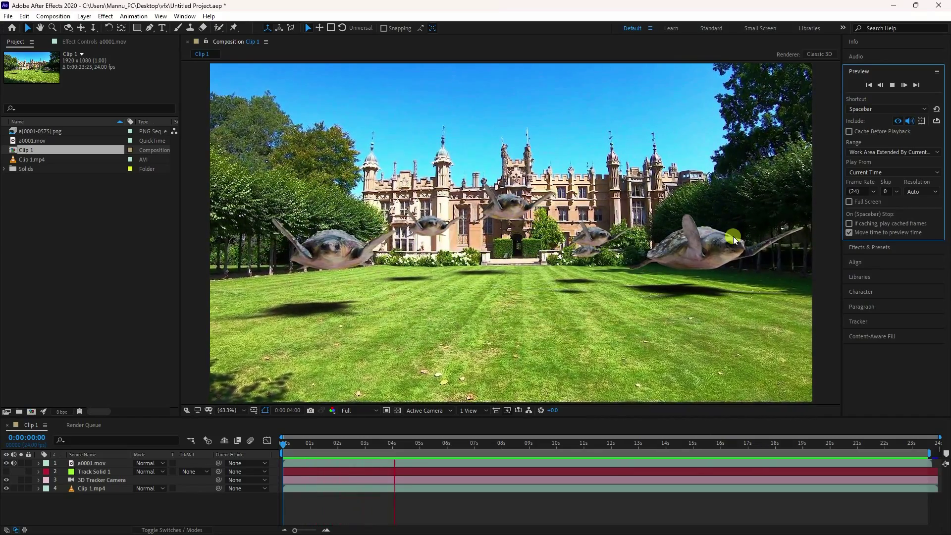
pyautogui.click(892, 85)
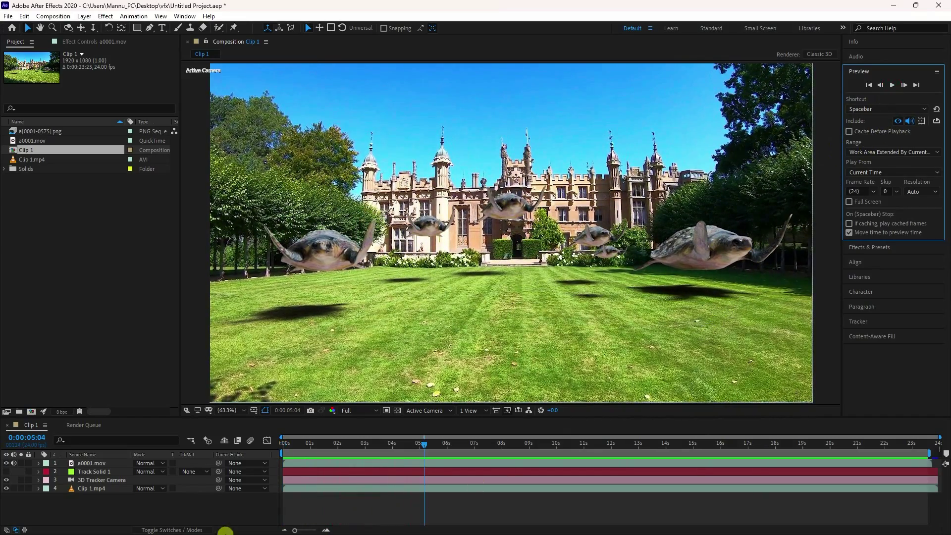
pyautogui.click(154, 527)
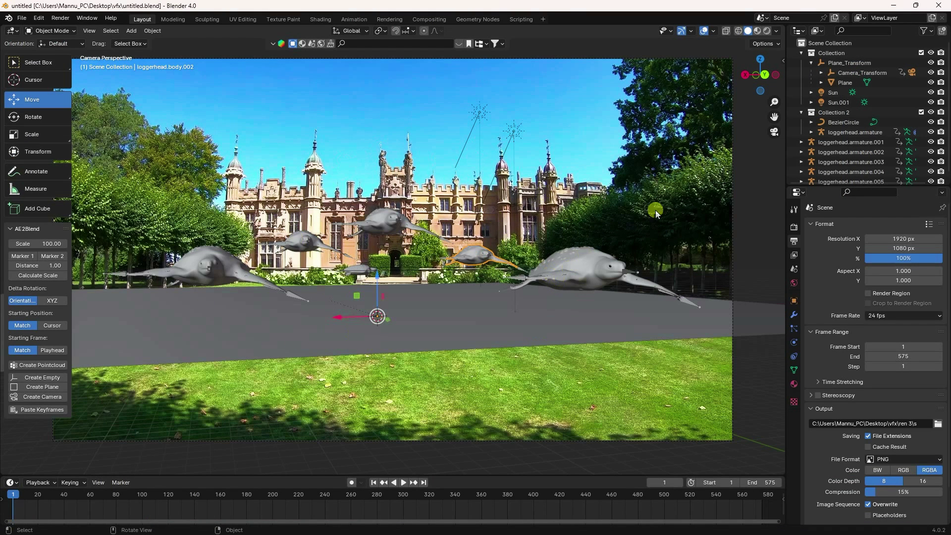
# Step: View the turtle scene in Rendered shading, then start a new General file with the default cube
pyautogui.click(766, 31)
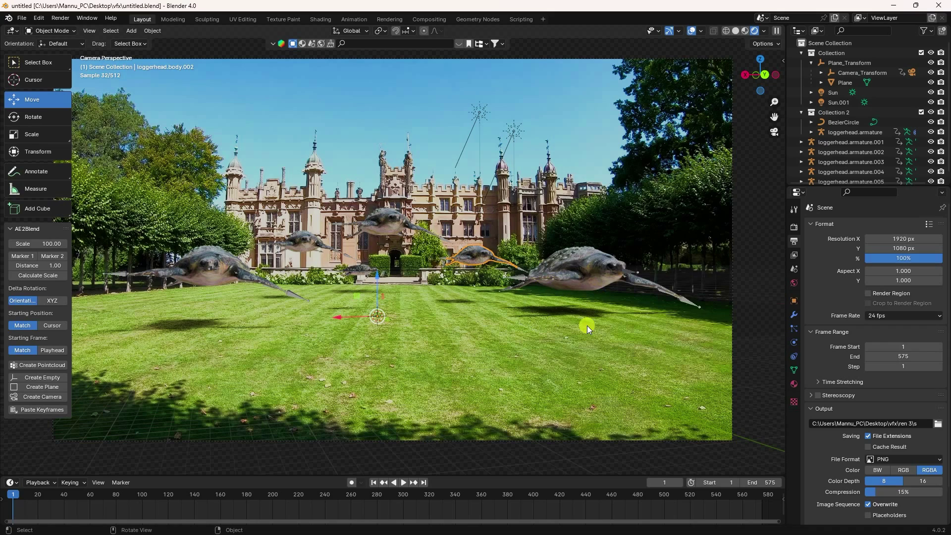
pyautogui.click(21, 20)
pyautogui.moveTo(40, 30)
pyautogui.click(183, 31)
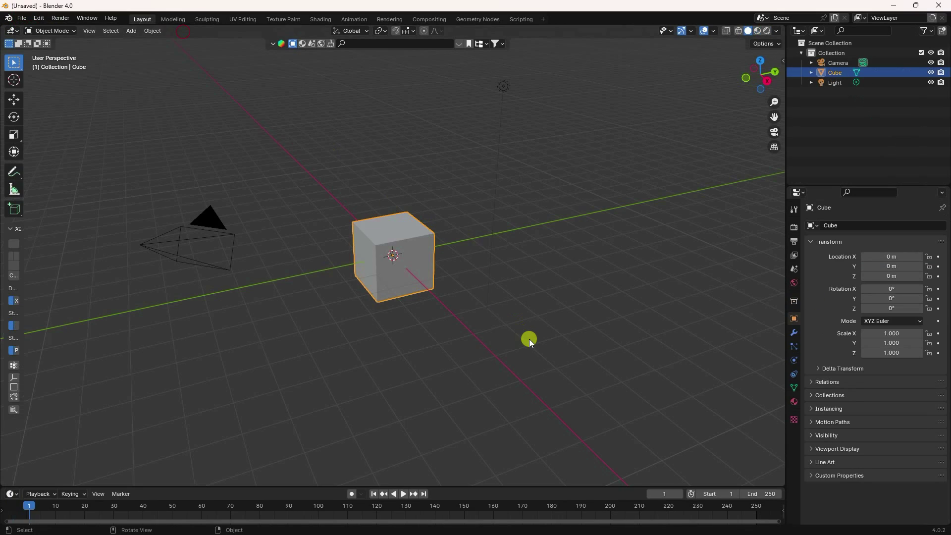
# Step: Start a new empty After Effects project without saving the old one
pyautogui.click(171, 524)
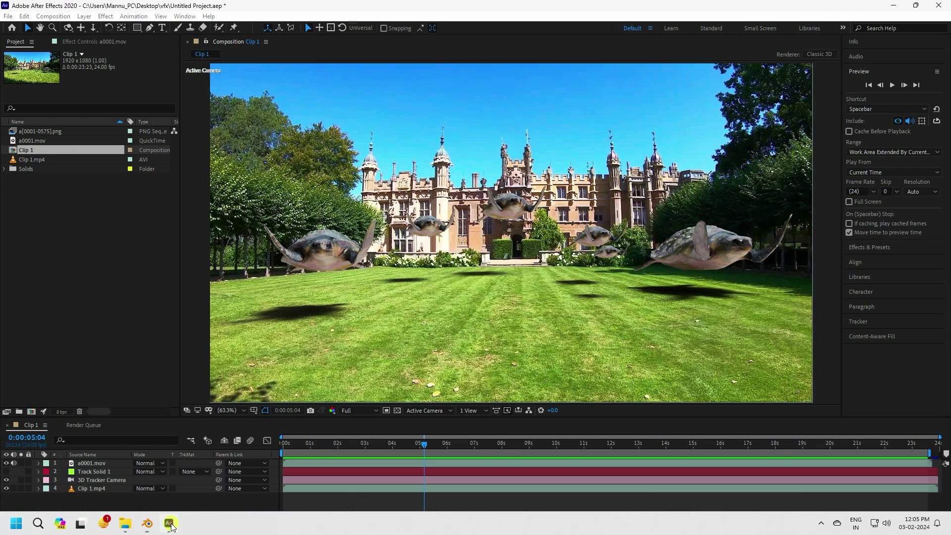
pyautogui.click(8, 16)
pyautogui.moveTo(17, 23)
pyautogui.click(188, 29)
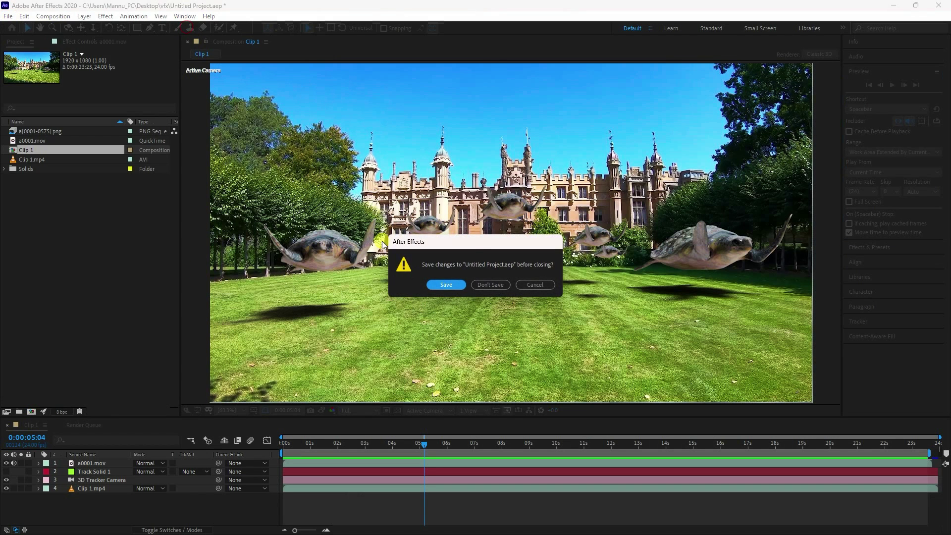
pyautogui.click(485, 284)
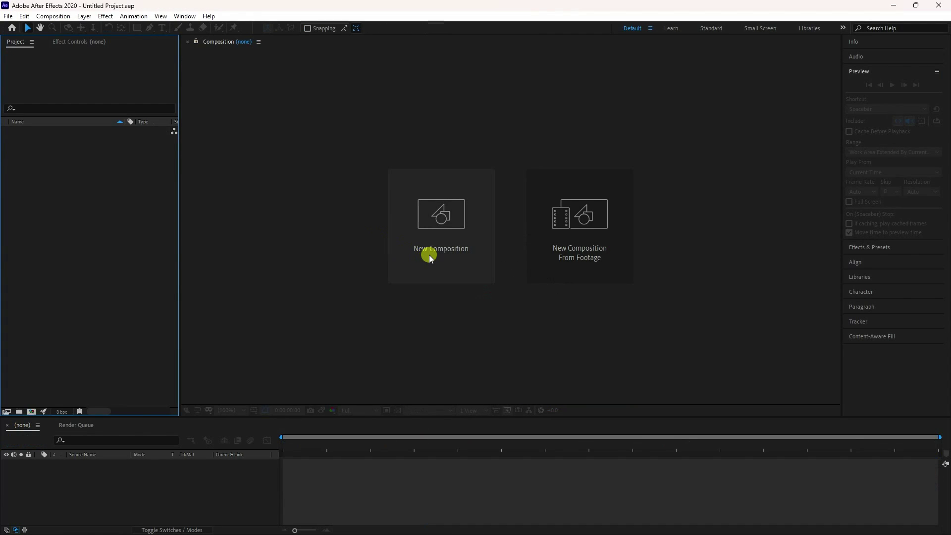
# Step: Import Clip 1.mp4 and drag it to the timeline to make a Clip 1 composition
pyautogui.rightClick(63, 184)
pyautogui.moveTo(89, 231)
pyautogui.click(223, 232)
pyautogui.click(132, 210)
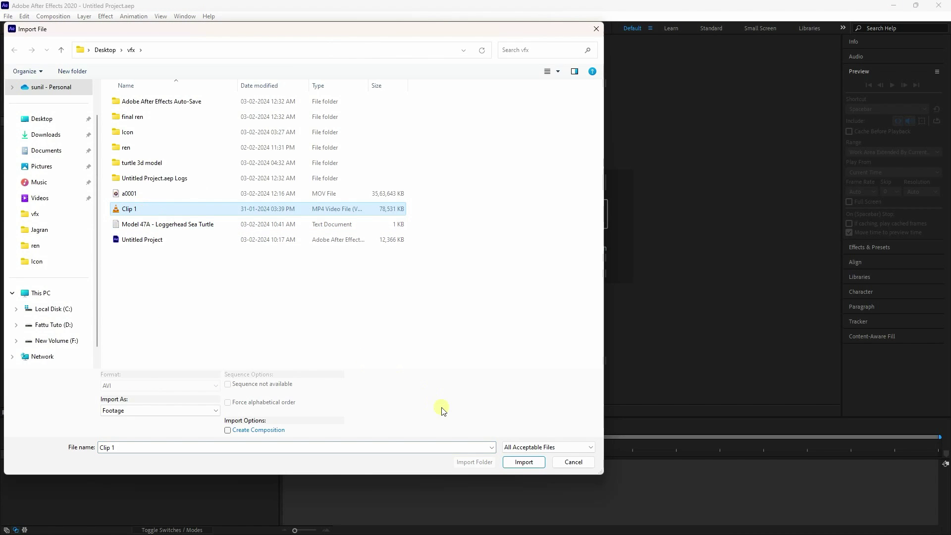
pyautogui.click(533, 462)
pyautogui.moveTo(41, 132); pyautogui.dragTo(126, 512)
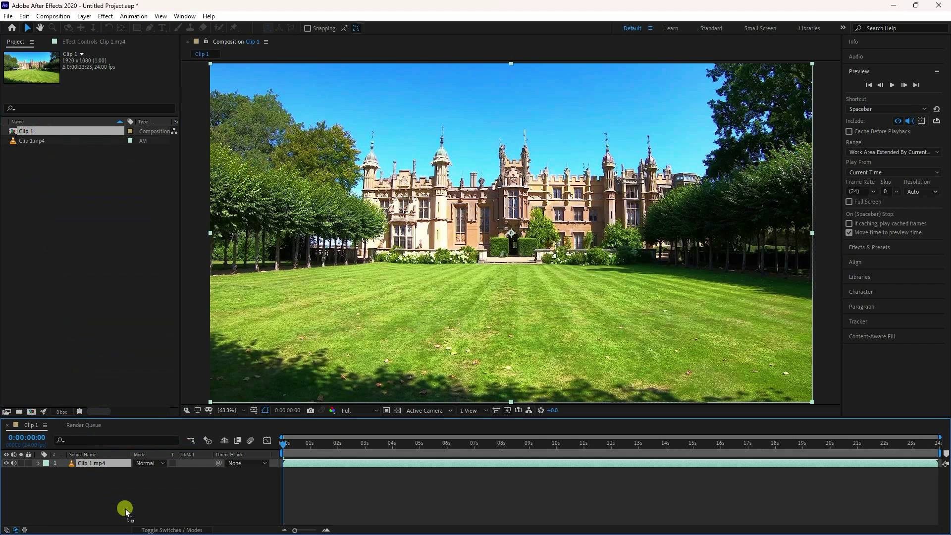
# Step: Preview the lawn footage with its audio muted, stopping at nine seconds and returning to frame 0
pyautogui.click(892, 85)
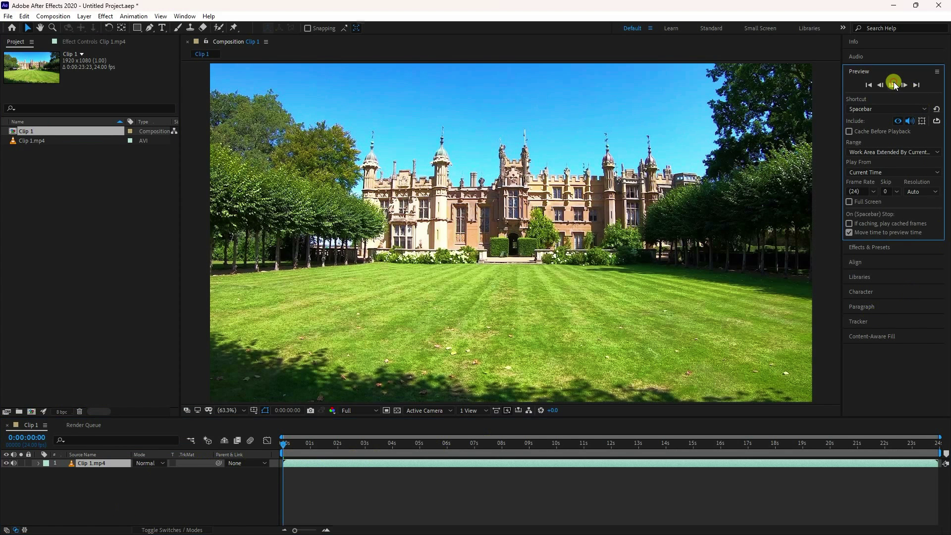
pyautogui.click(13, 462)
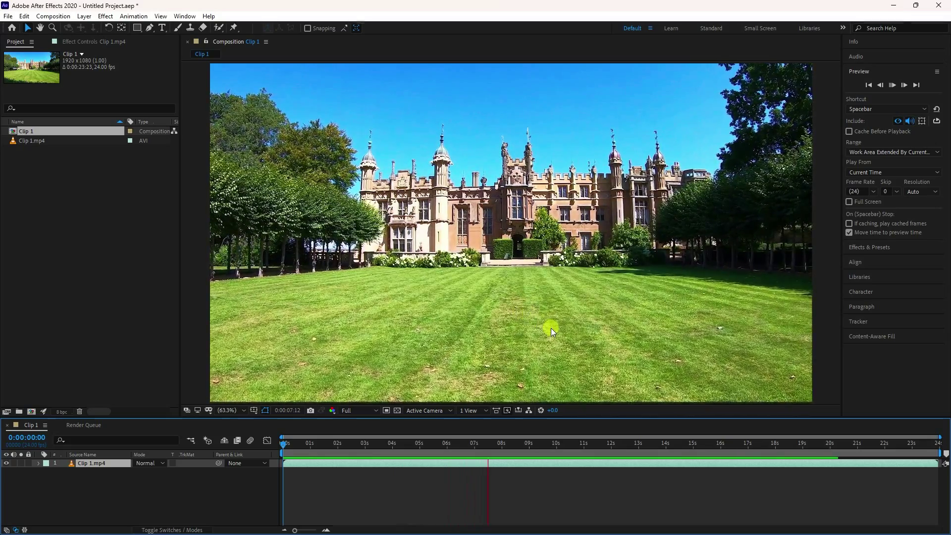
pyautogui.click(892, 85)
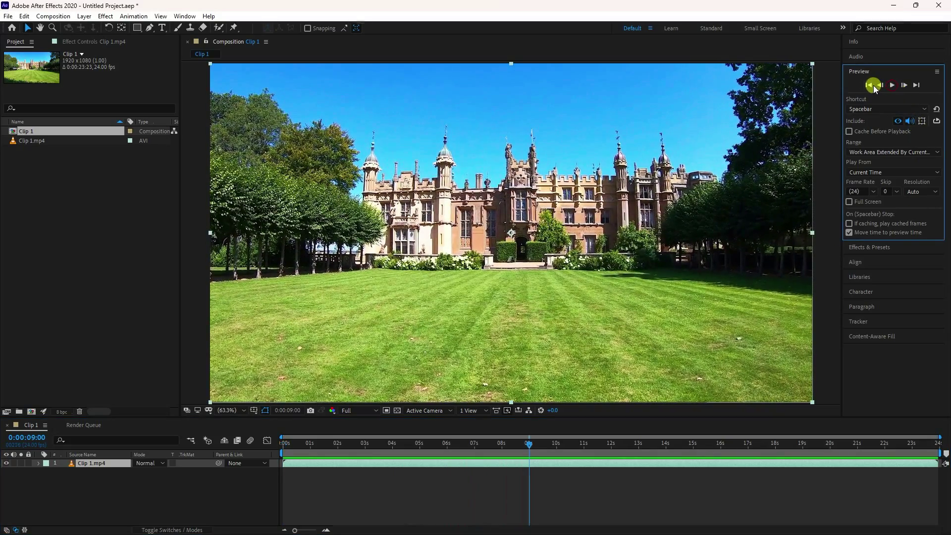
pyautogui.click(871, 85)
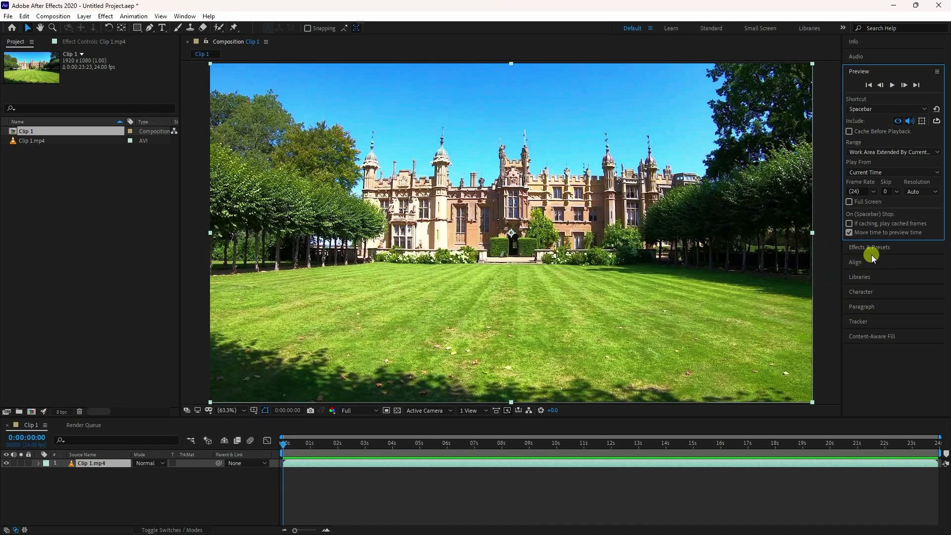
# Step: Expand the Tracker panel, replay the footage briefly, and move the current time back to the start
pyautogui.click(860, 322)
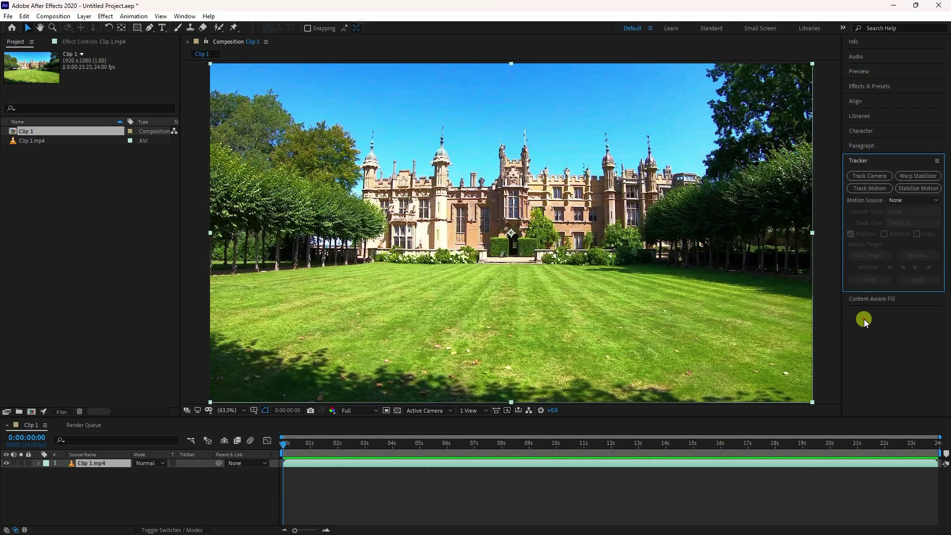
pyautogui.click(865, 71)
pyautogui.click(891, 86)
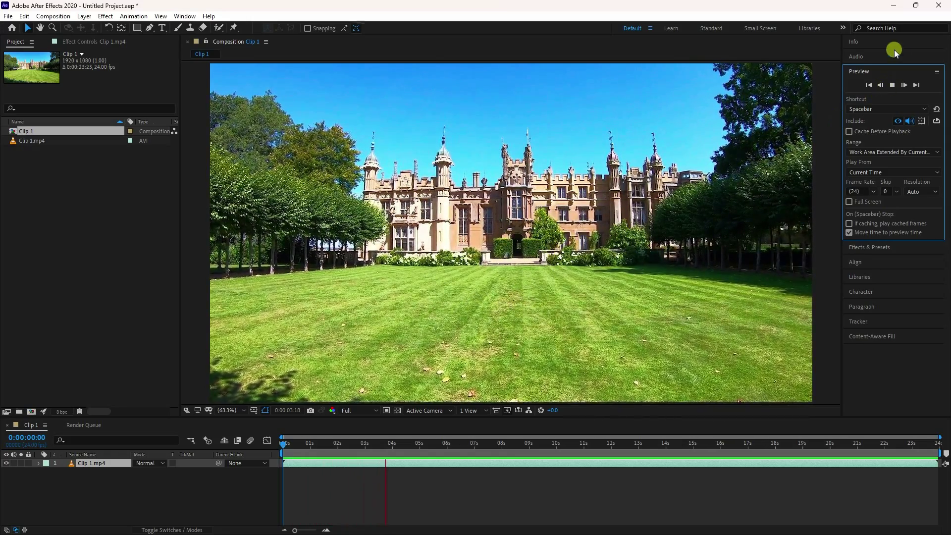
pyautogui.click(892, 85)
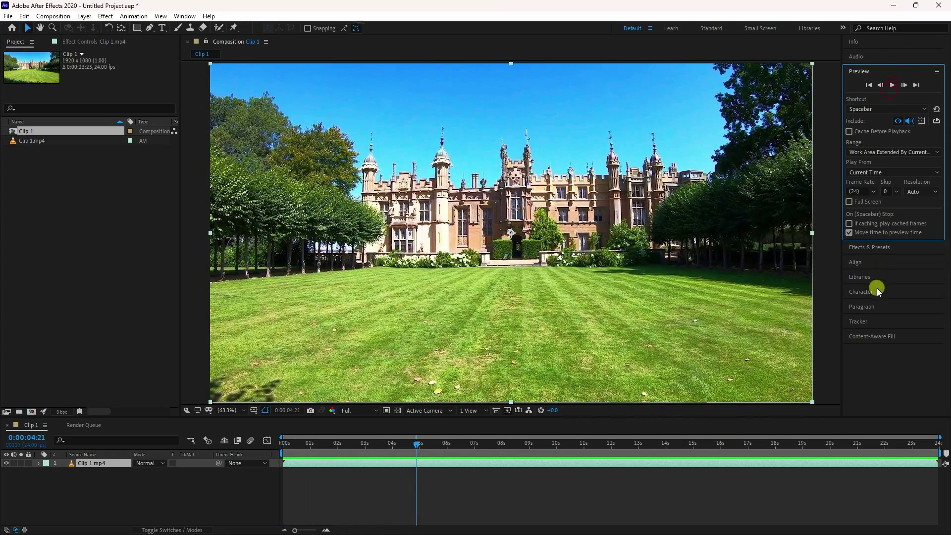
pyautogui.click(864, 321)
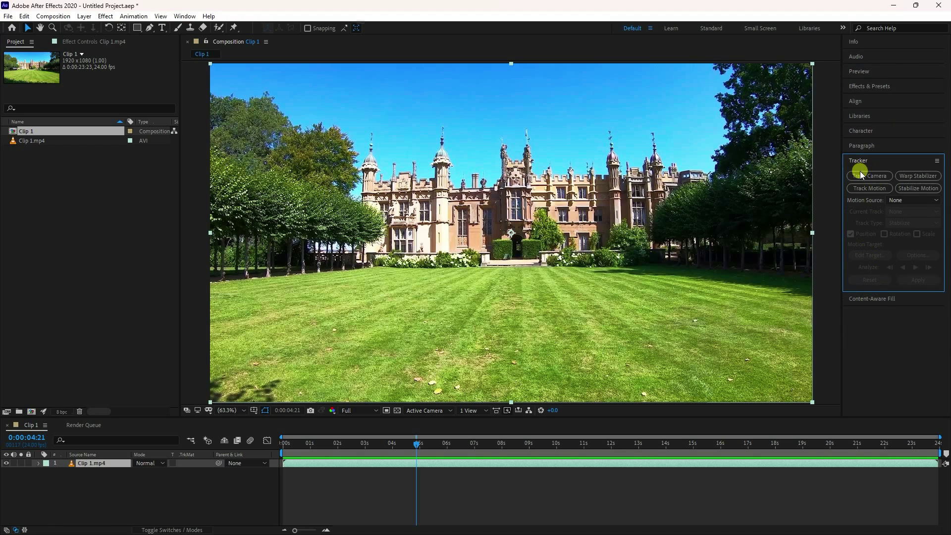
pyautogui.moveTo(417, 447); pyautogui.dragTo(102, 454)
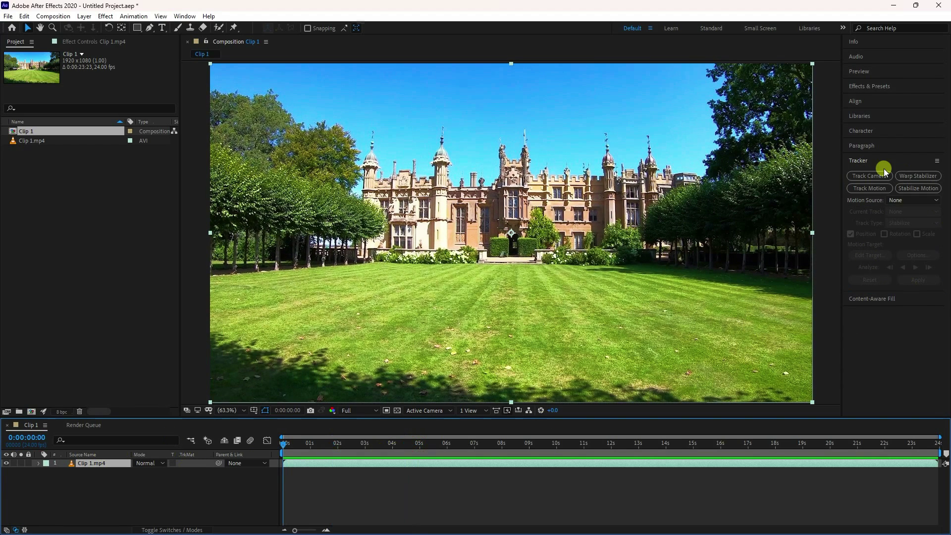
# Step: Run Track Camera on Clip 1 and set the ground plane and origin on lawn track points
pyautogui.click(870, 177)
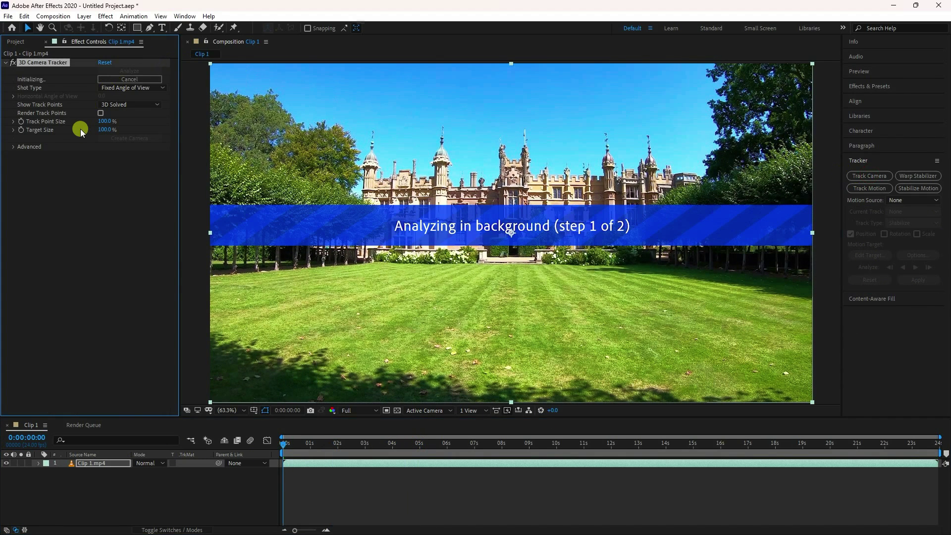
pyautogui.click(14, 147)
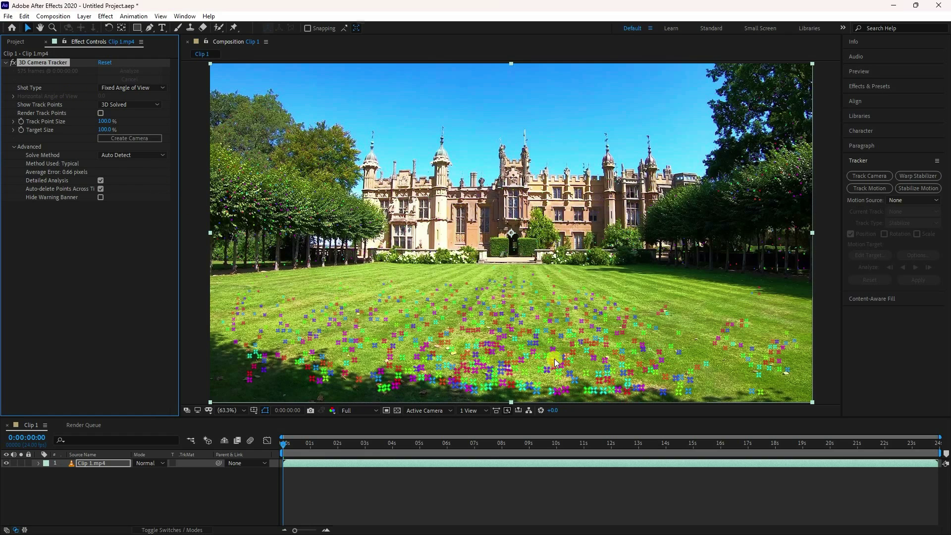
pyautogui.click(511, 288)
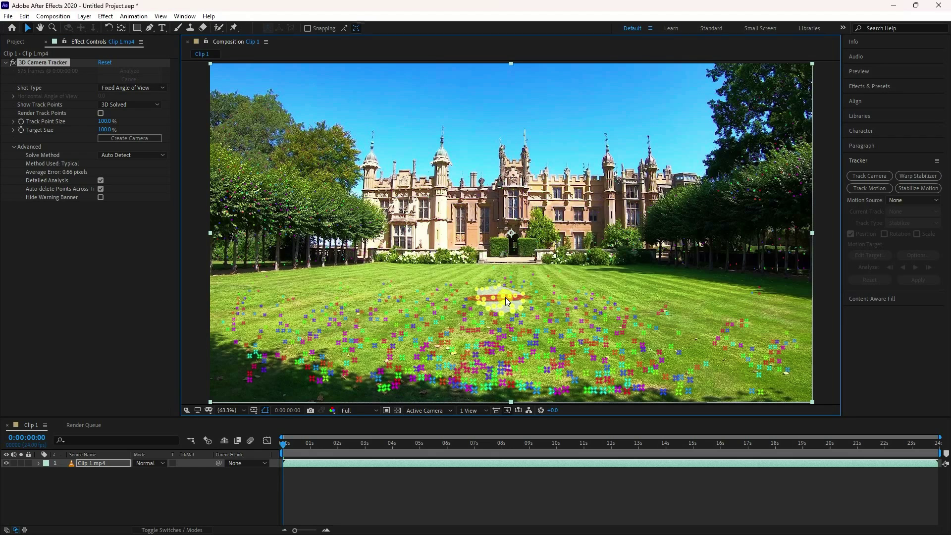
pyautogui.rightClick(501, 298)
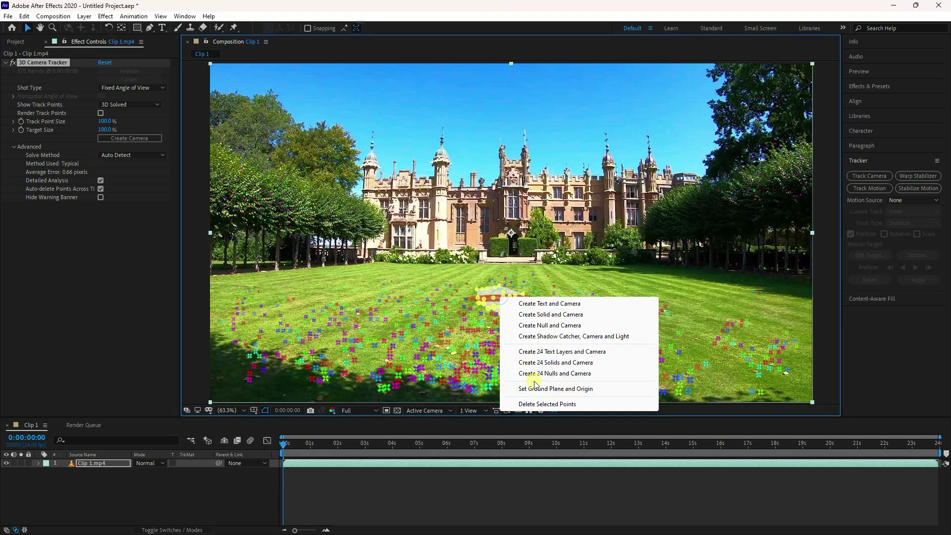
pyautogui.click(570, 389)
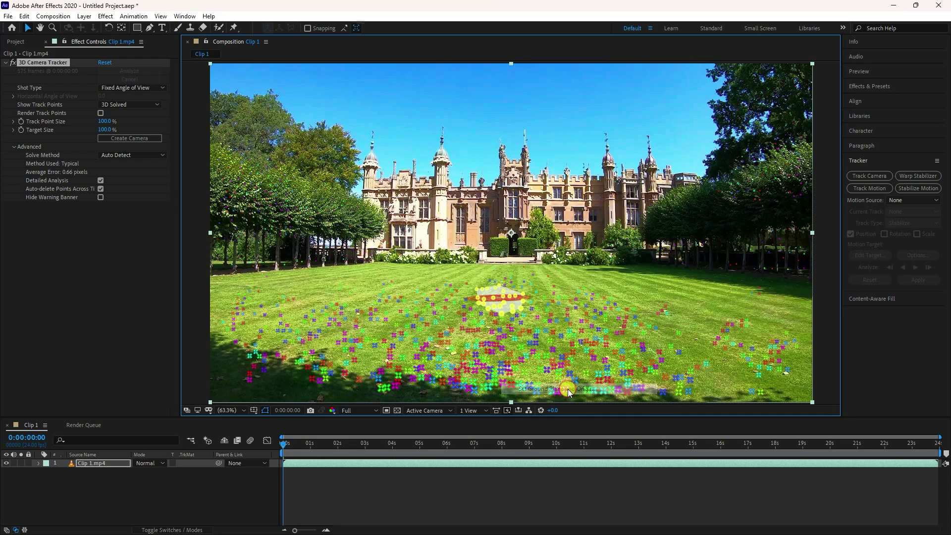
# Step: Create a tracked solid and 3D camera from the same lawn track points
pyautogui.rightClick(501, 299)
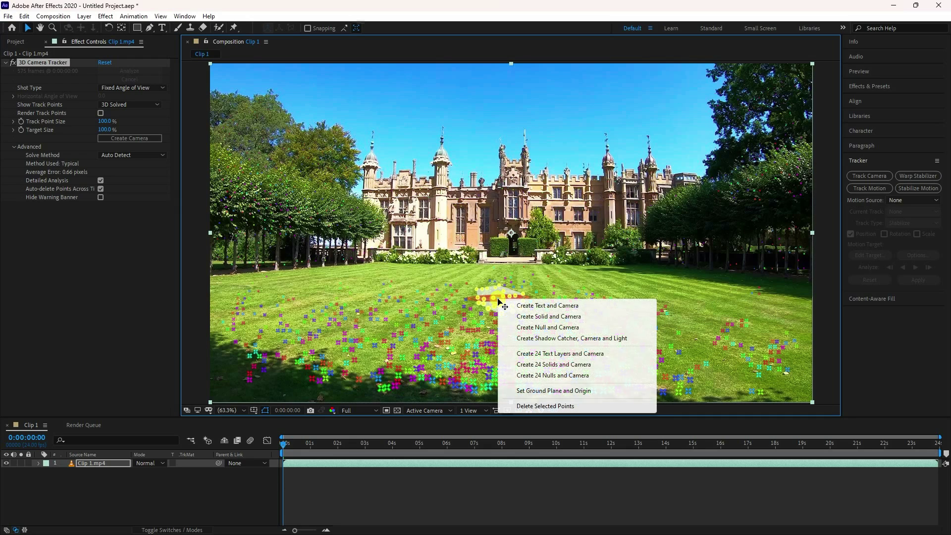
pyautogui.click(530, 317)
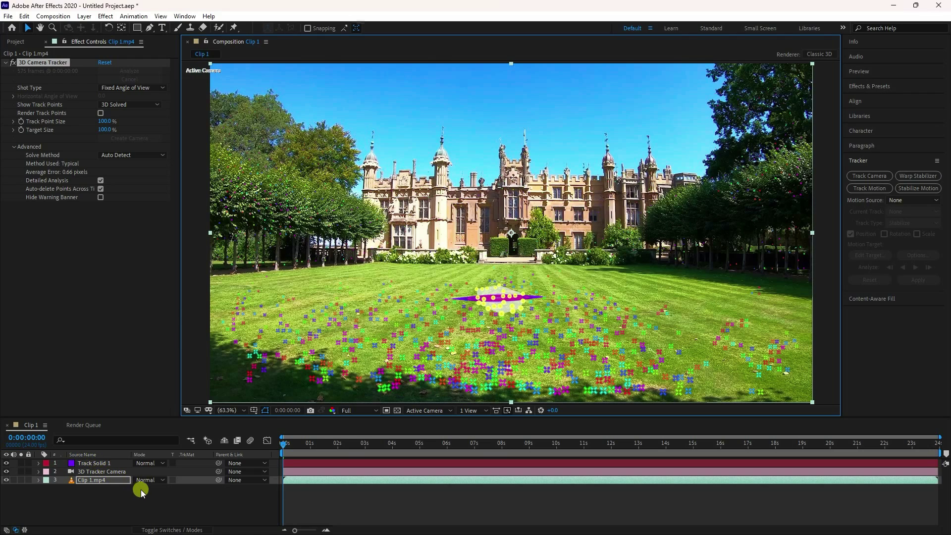
pyautogui.click(860, 71)
# Step: Play the footage with the tracked solid, then stop, rewind to frame 0 and deselect all layers
pyautogui.click(888, 85)
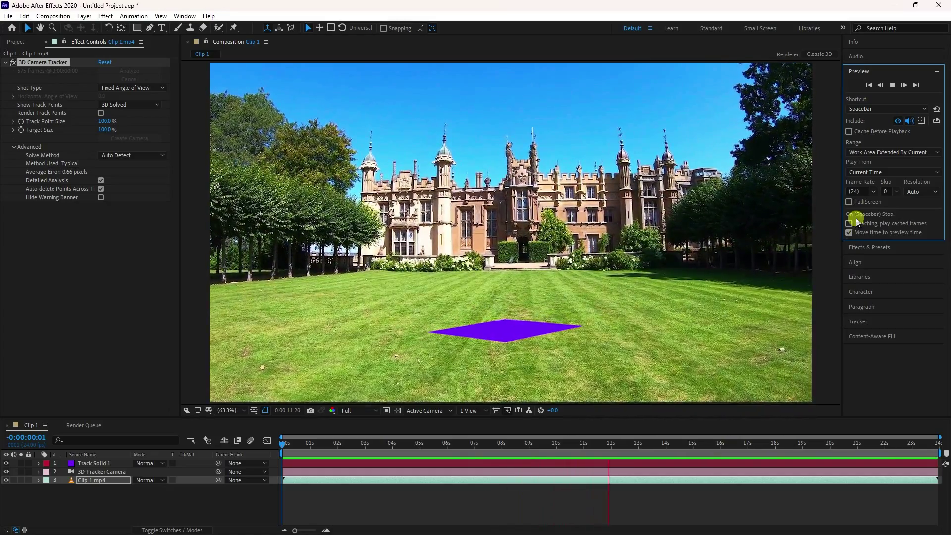
pyautogui.click(894, 87)
pyautogui.click(869, 85)
pyautogui.click(150, 505)
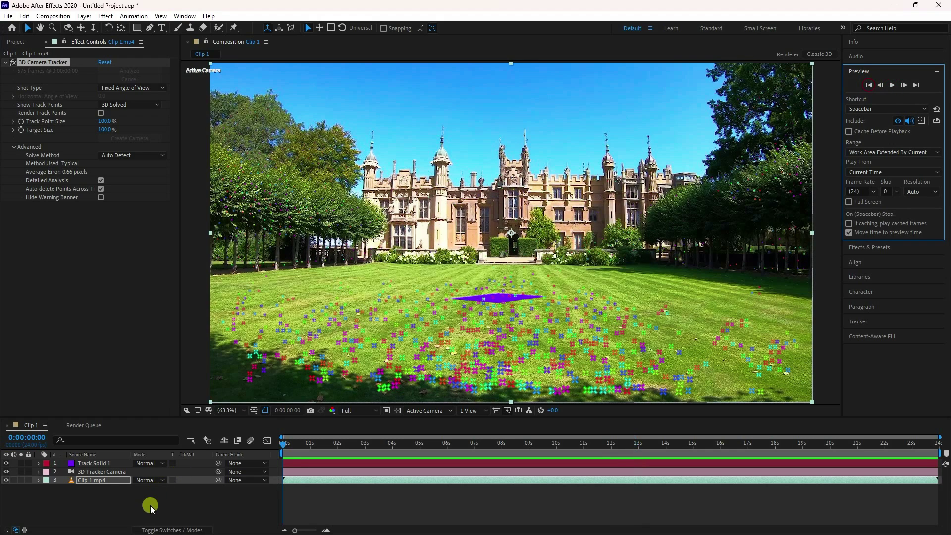
# Step: Select Track Solid 1's Transform Position, Scale and Orientation properties
pyautogui.click(84, 463)
pyautogui.click(38, 463)
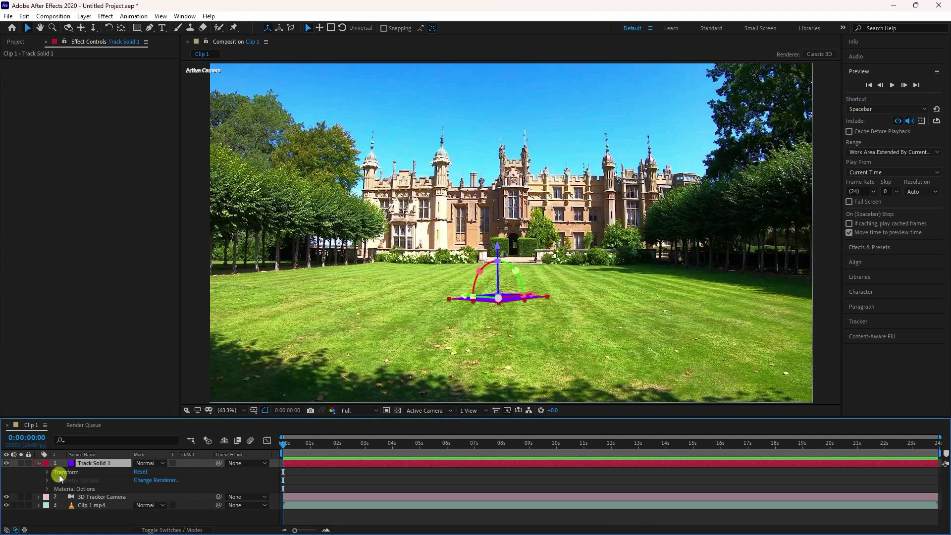
pyautogui.click(46, 472)
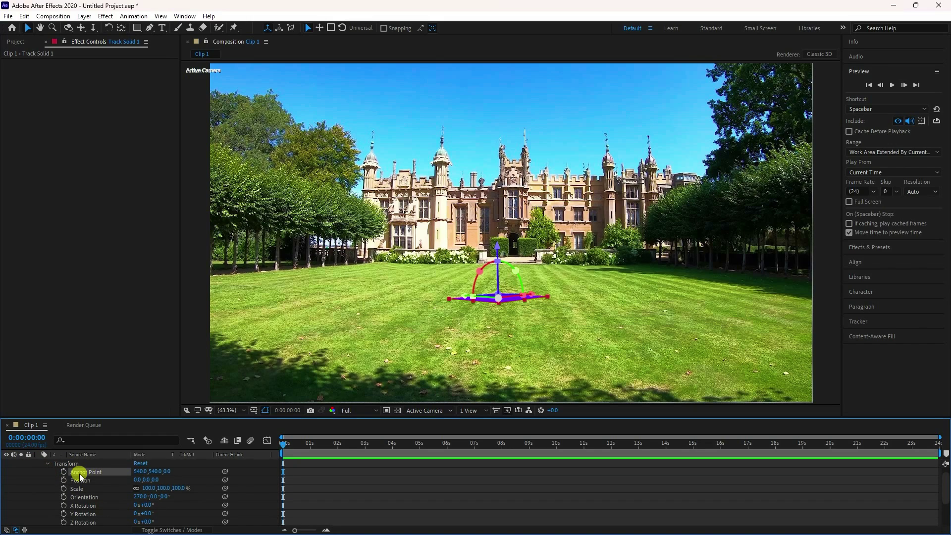
pyautogui.keyDown('shift'); pyautogui.click(88, 478); pyautogui.keyUp('shift')
pyautogui.keyDown('shift'); pyautogui.click(74, 490); pyautogui.keyUp('shift')
pyautogui.keyDown('shift'); pyautogui.click(80, 499); pyautogui.keyUp('shift')
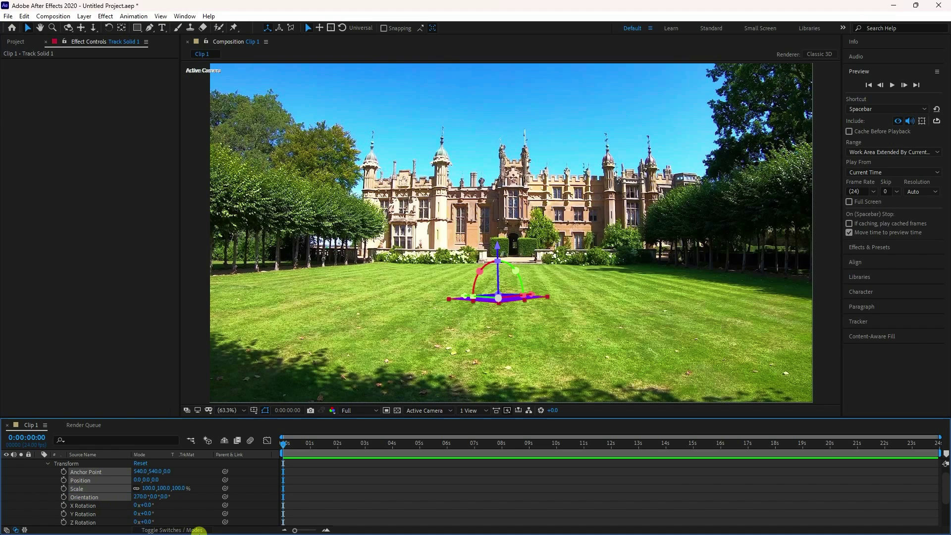
# Step: In Blender, box-select the default camera, cube and light
pyautogui.moveTo(194, 530)
pyautogui.click(147, 523)
pyautogui.moveTo(114, 135); pyautogui.dragTo(622, 364)
# Step: Delete the three default objects and widen the toolbar to show AE2Blend's labelled options
pyautogui.press('Delete')
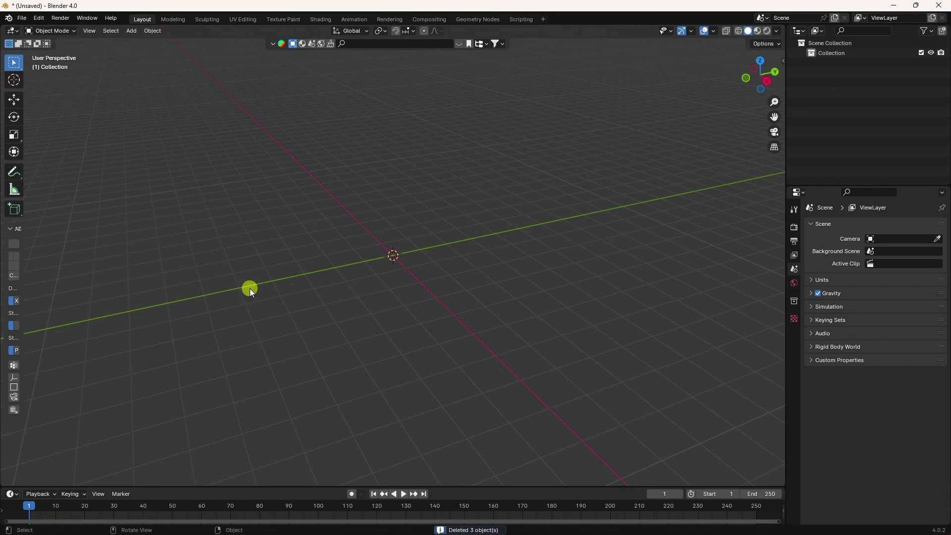
pyautogui.moveTo(23, 252); pyautogui.dragTo(70, 250)
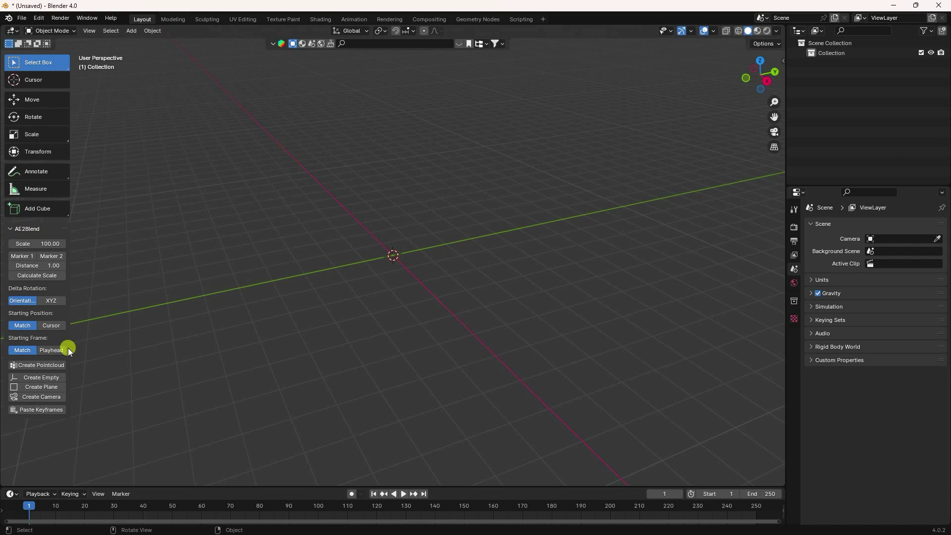
# Step: Create the Plane_Transform ground plane with AE2Blend, orbit to inspect it, and return to After Effects
pyautogui.click(38, 387)
pyautogui.scroll(-3, 427, 314)
pyautogui.moveTo(413, 312); pyautogui.dragTo(382, 317)
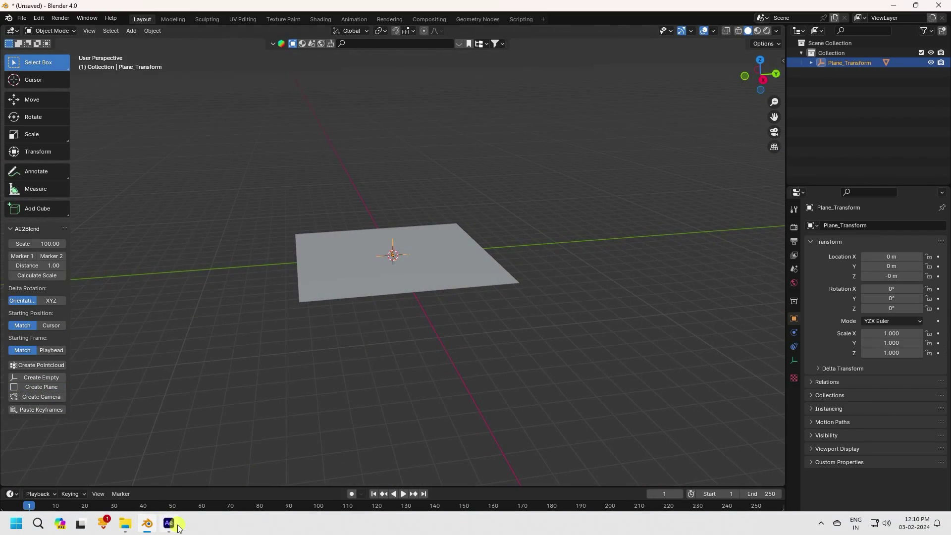
pyautogui.click(169, 524)
pyautogui.scroll(2, 38, 468)
# Step: Select the 3D Tracker Camera layer's Transform Position and Orientation properties
pyautogui.click(40, 463)
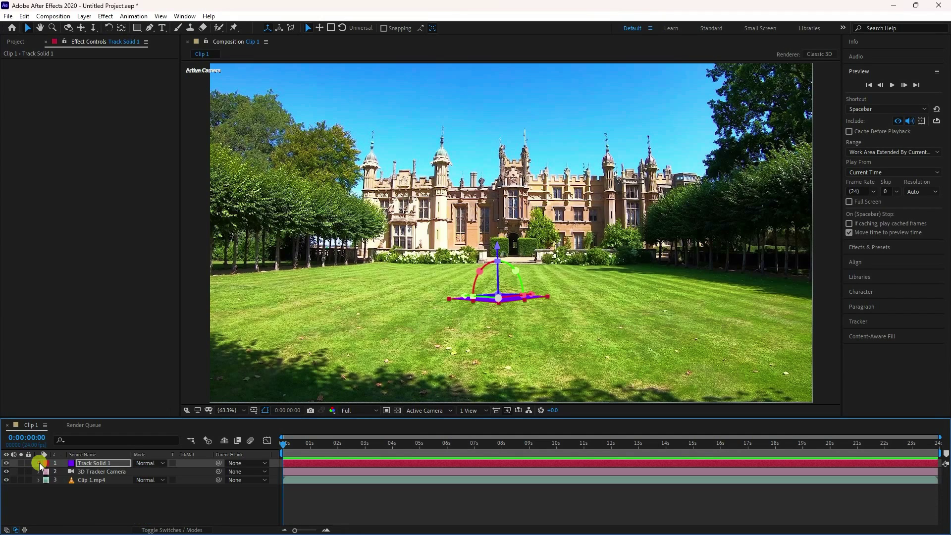
pyautogui.click(90, 473)
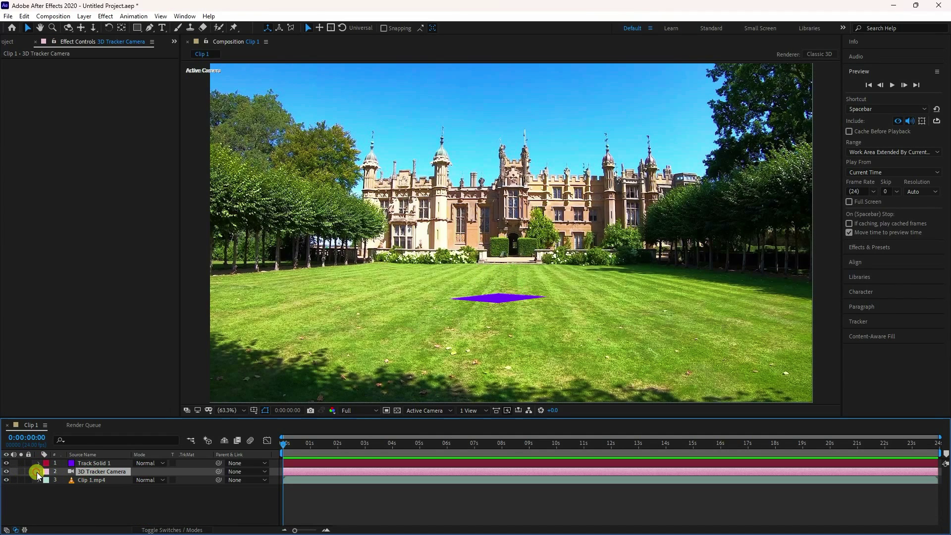
pyautogui.click(38, 472)
pyautogui.click(47, 480)
pyautogui.click(89, 488)
pyautogui.keyDown('shift'); pyautogui.click(96, 497); pyautogui.keyUp('shift')
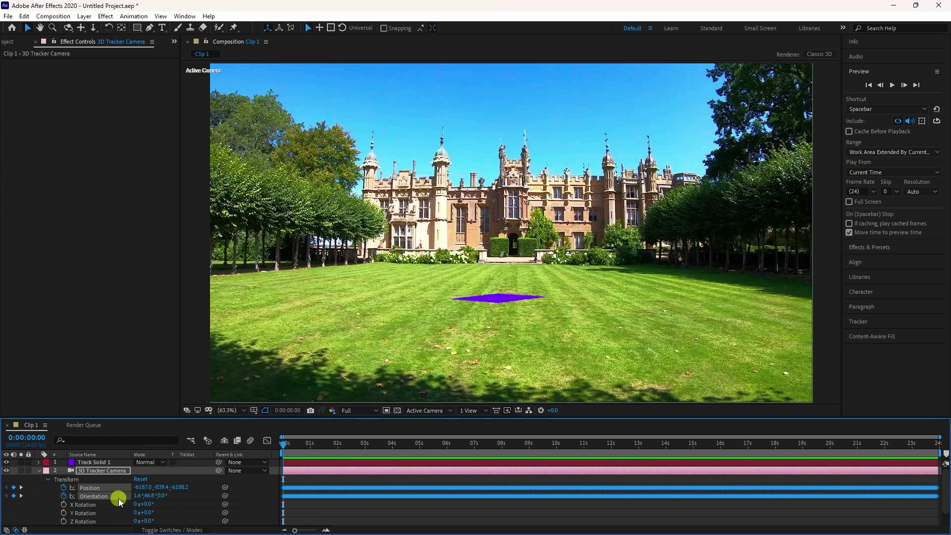
# Step: Create the keyframed Camera_Transform camera with AE2Blend and orbit to see it beside the plane
pyautogui.moveTo(189, 529)
pyautogui.click(154, 525)
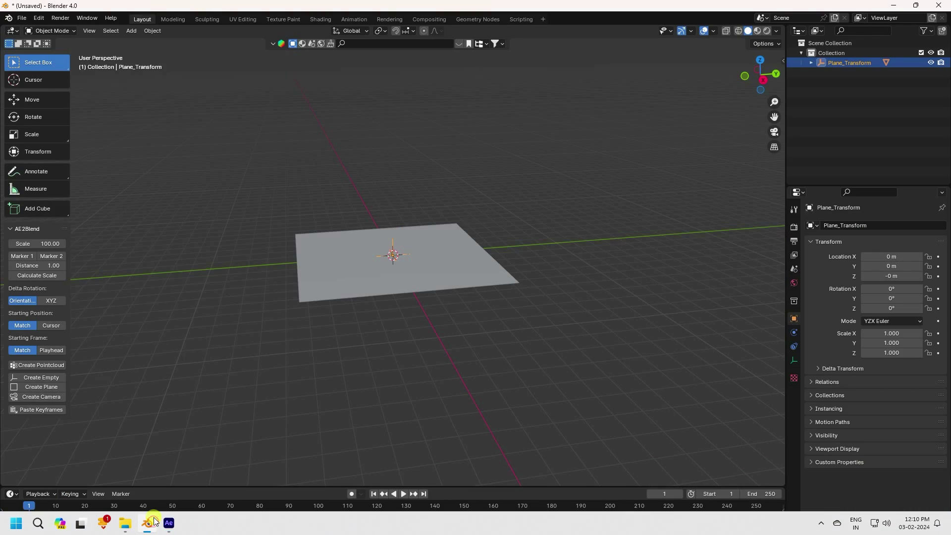
pyautogui.click(30, 397)
pyautogui.moveTo(383, 355); pyautogui.dragTo(307, 361)
pyautogui.moveTo(361, 286); pyautogui.dragTo(379, 281)
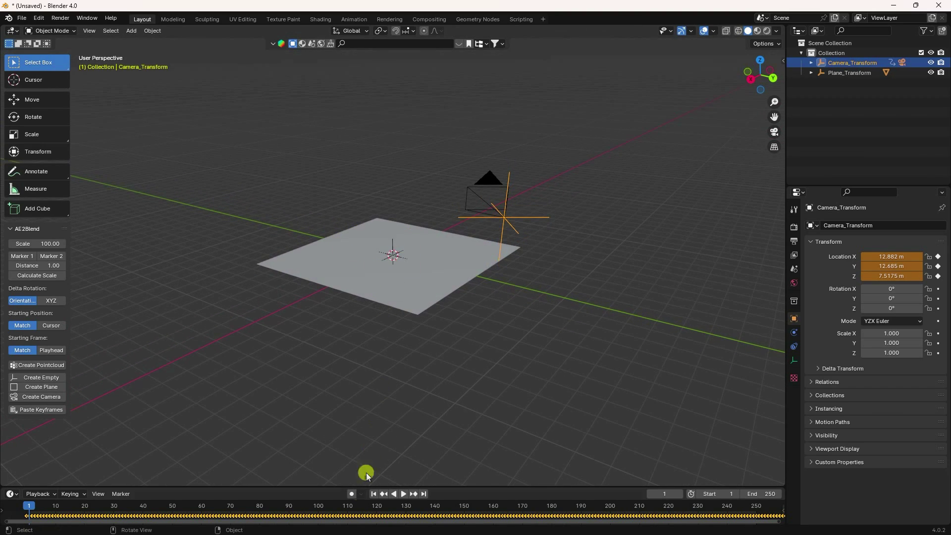
# Step: Look through the tracking camera with Numpad 0, play its motion from frame 1, then rewind
pyautogui.click(373, 494)
pyautogui.moveTo(782, 522); pyautogui.dragTo(172, 515)
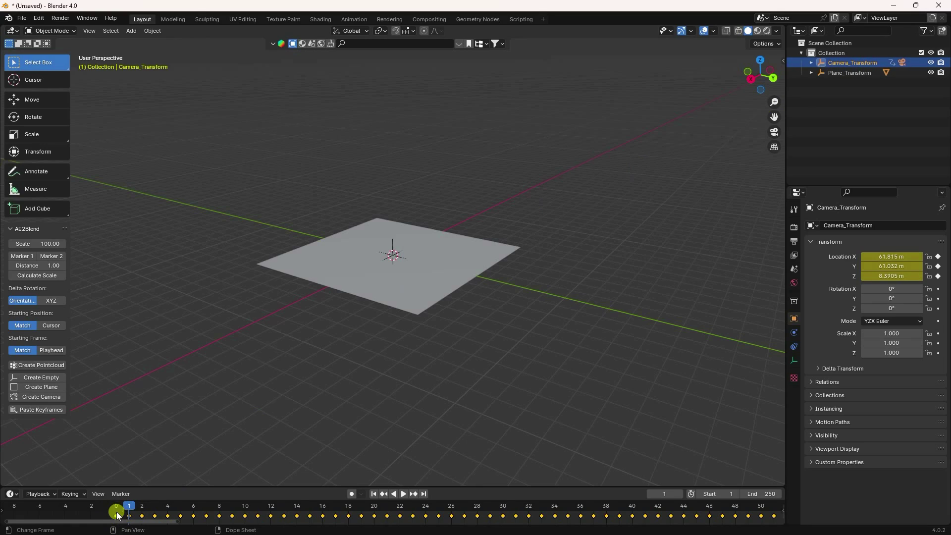
pyautogui.moveTo(141, 518); pyautogui.dragTo(155, 518)
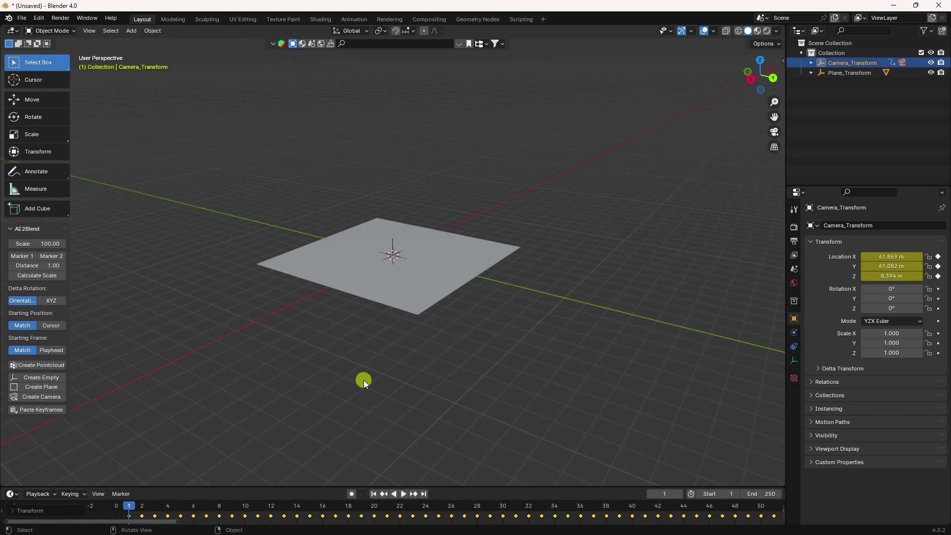
pyautogui.press('KP_0')
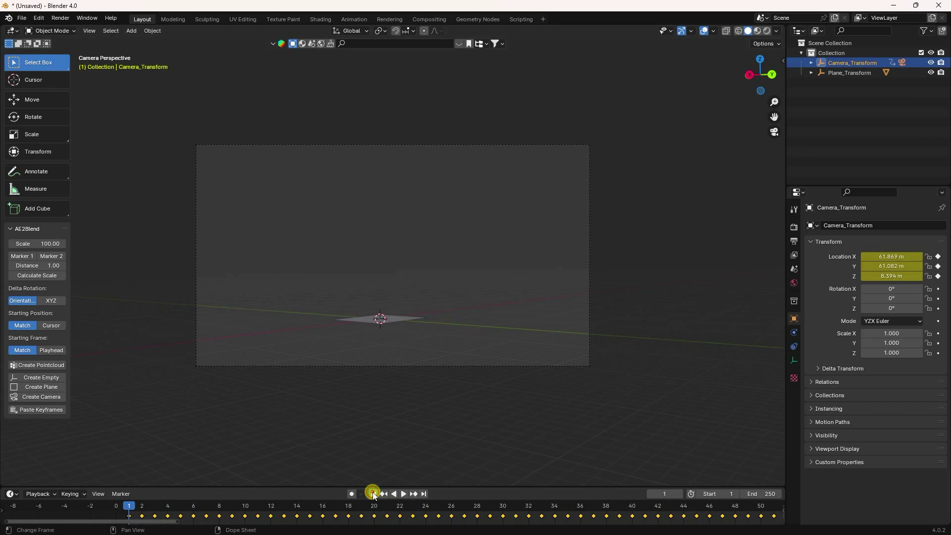
pyautogui.click(402, 494)
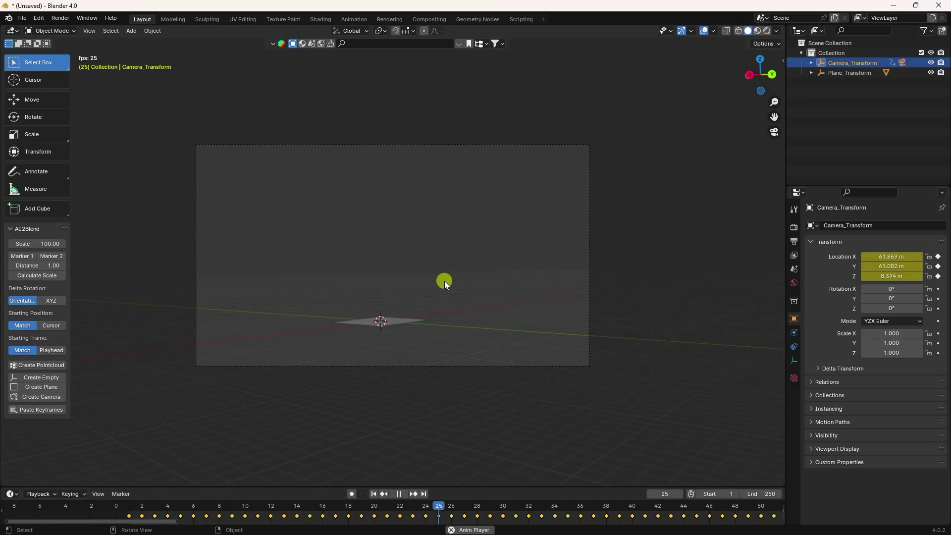
pyautogui.scroll(2, 378, 376)
pyautogui.scroll(1, 377, 376)
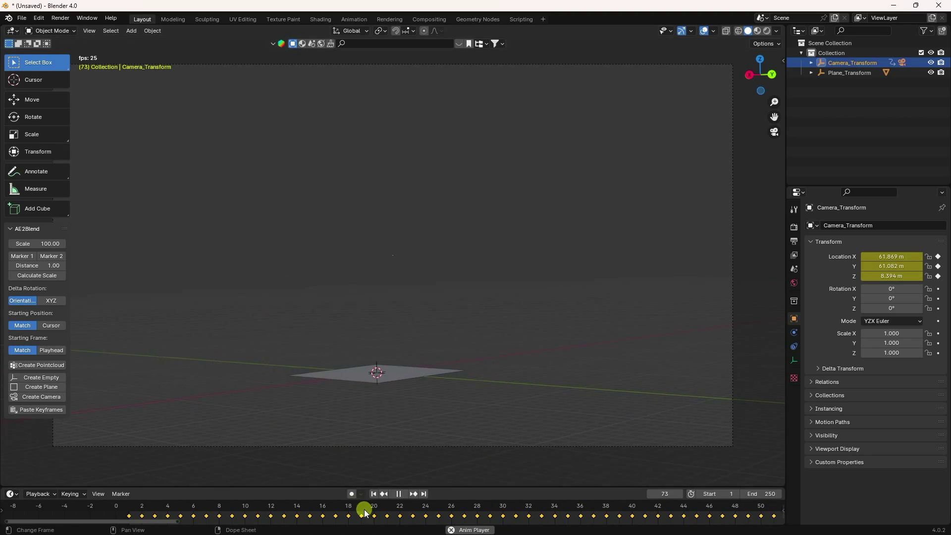
pyautogui.click(404, 495)
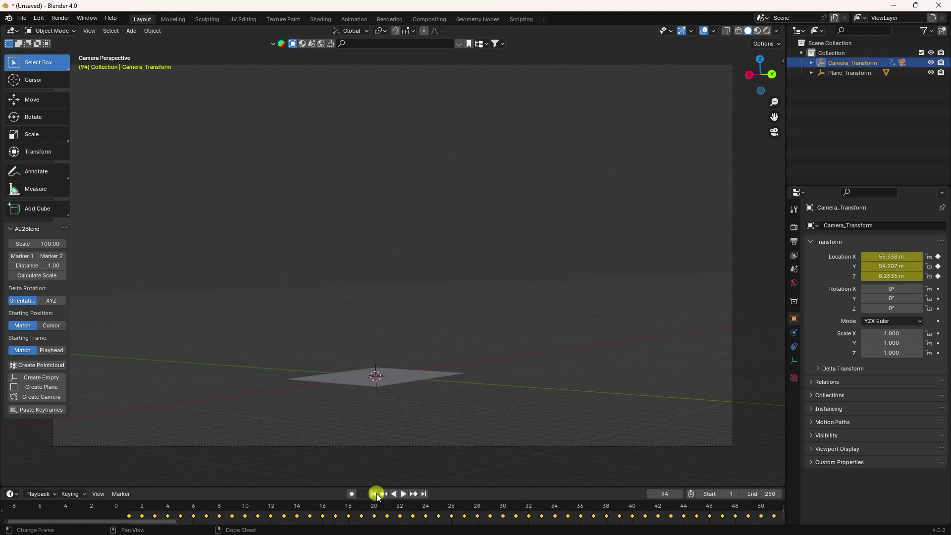
pyautogui.click(373, 493)
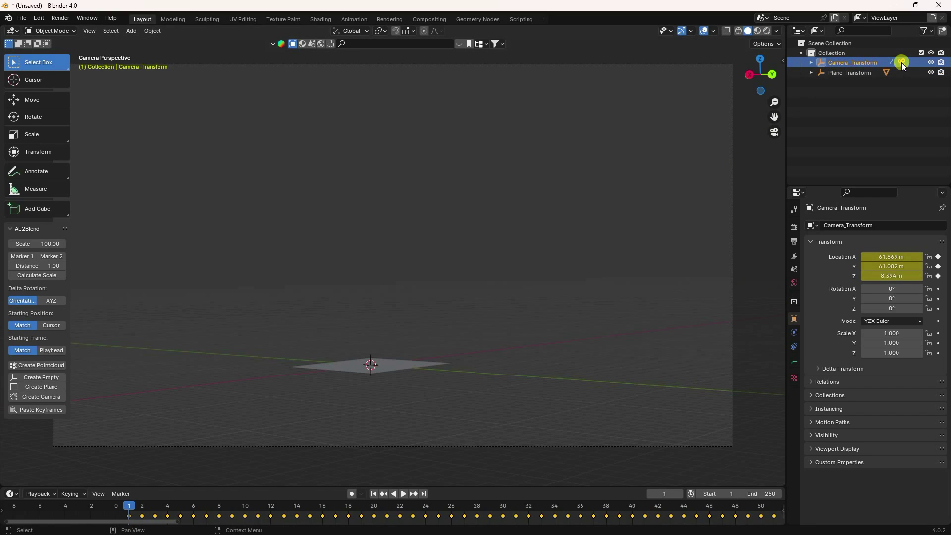
# Step: Select the camera and add a Movie Clip background image in its Camera properties
pyautogui.click(809, 378)
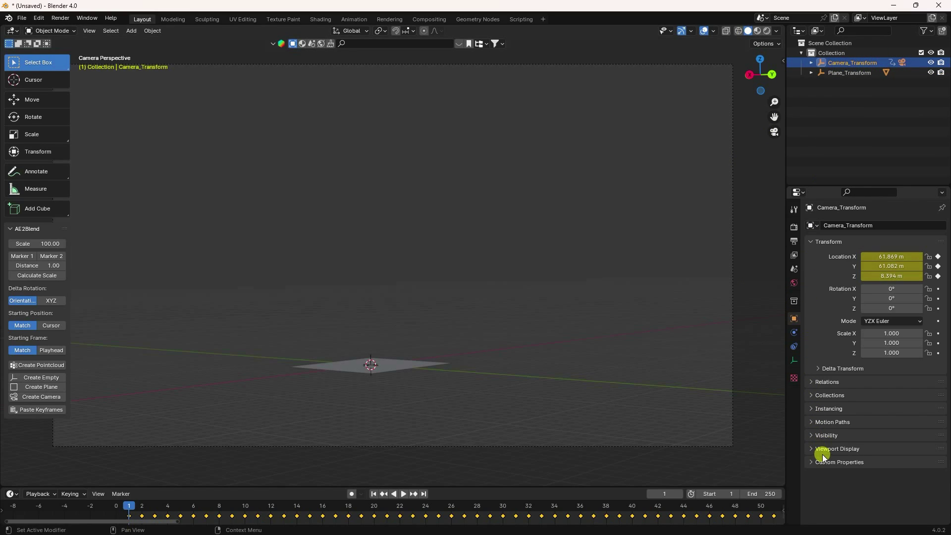
pyautogui.click(902, 63)
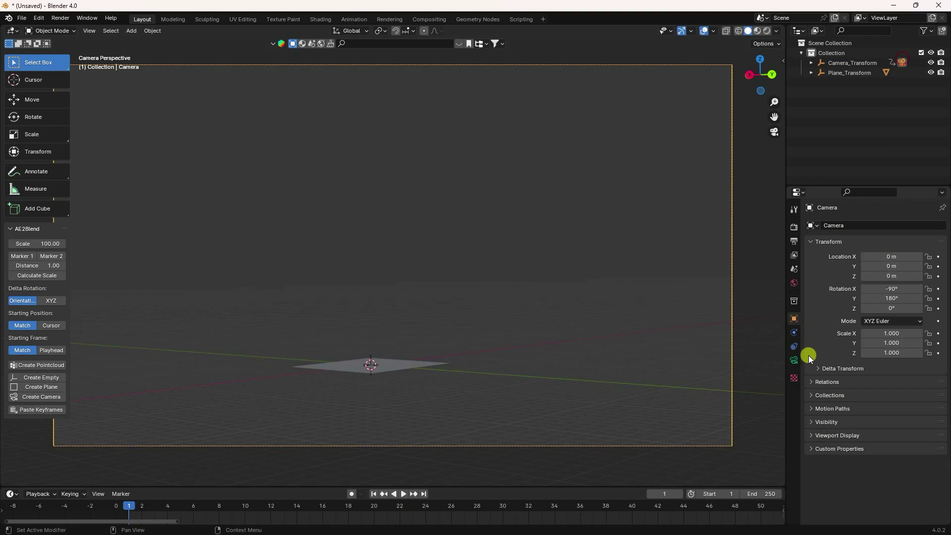
pyautogui.click(793, 360)
pyautogui.click(821, 392)
pyautogui.click(810, 391)
pyautogui.click(871, 404)
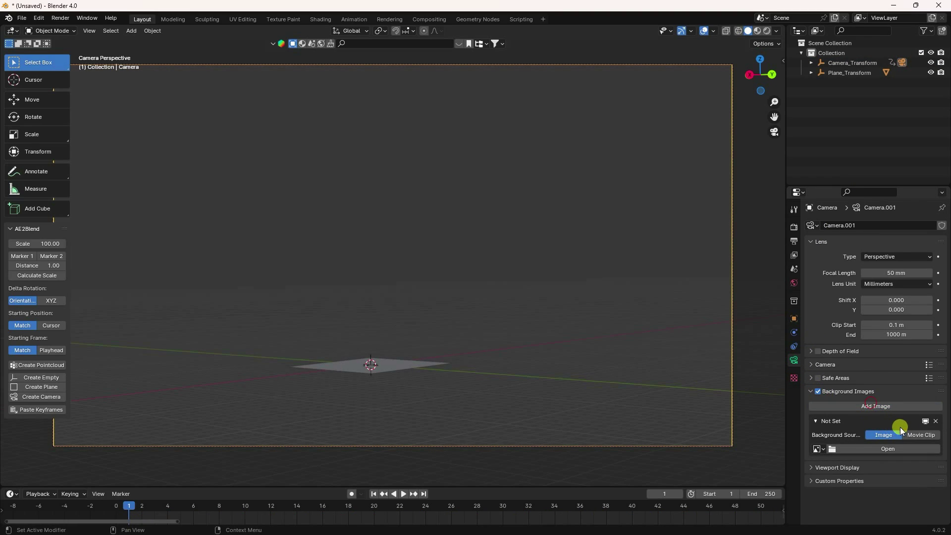
pyautogui.click(918, 434)
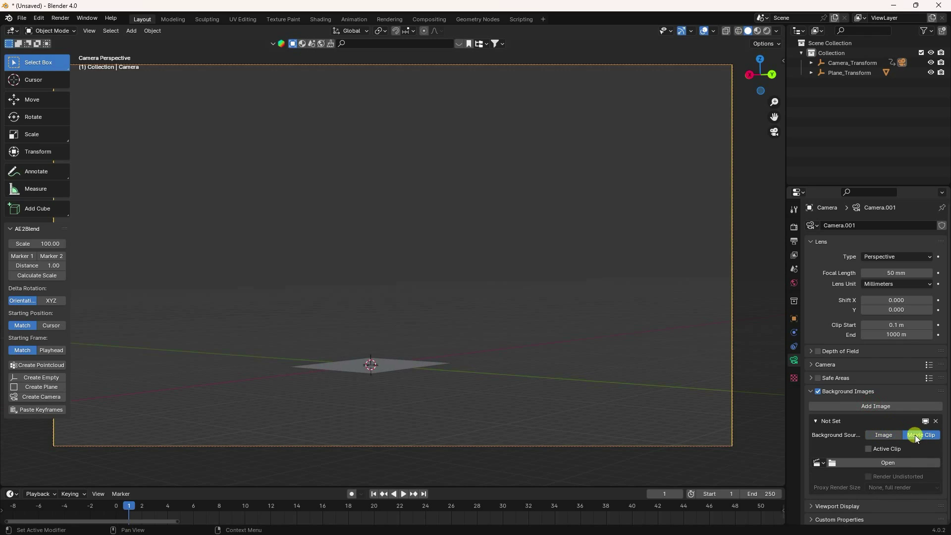
# Step: Load Clip 1.mp4 from the vfx folder as the background and set its opacity to 1.000
pyautogui.click(898, 461)
pyautogui.click(223, 380)
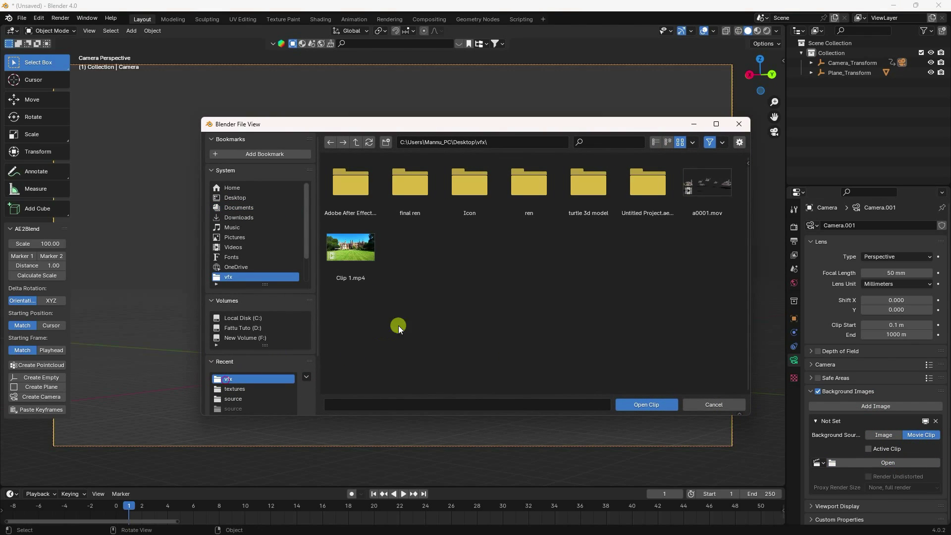
pyautogui.click(376, 280)
pyautogui.click(635, 406)
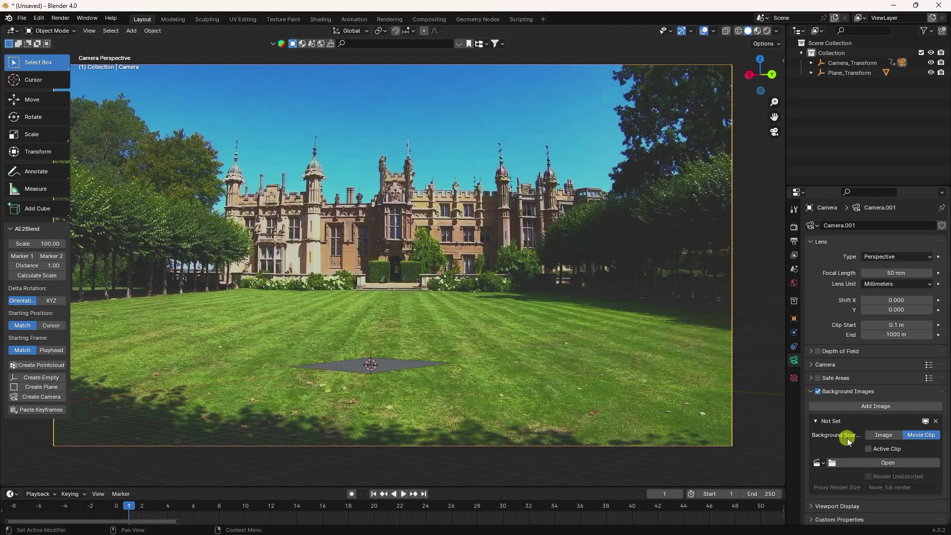
pyautogui.scroll(-5, 842, 436)
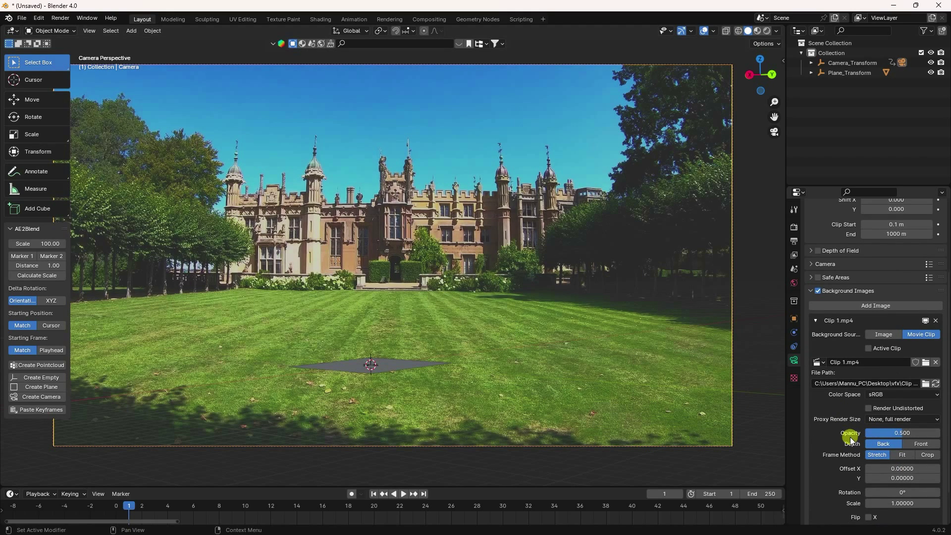
pyautogui.moveTo(871, 433); pyautogui.dragTo(940, 432)
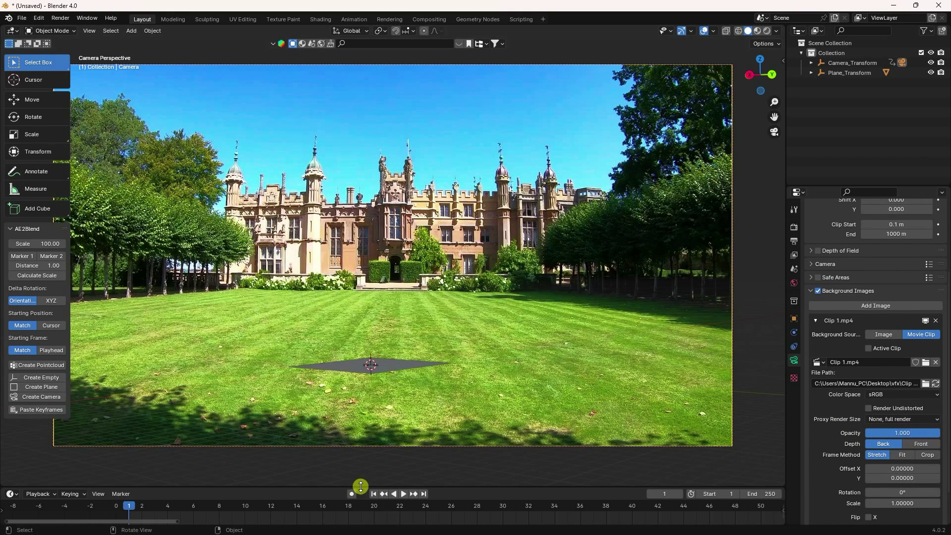
# Step: Play the camera animation over the footage, rewind to the first frame, and switch to After Effects
pyautogui.click(403, 495)
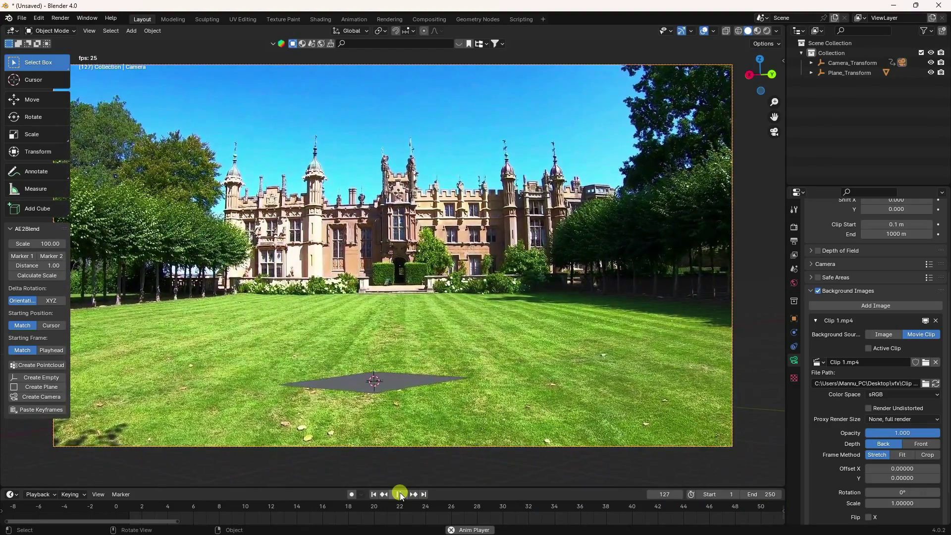
pyautogui.click(392, 494)
pyautogui.click(373, 494)
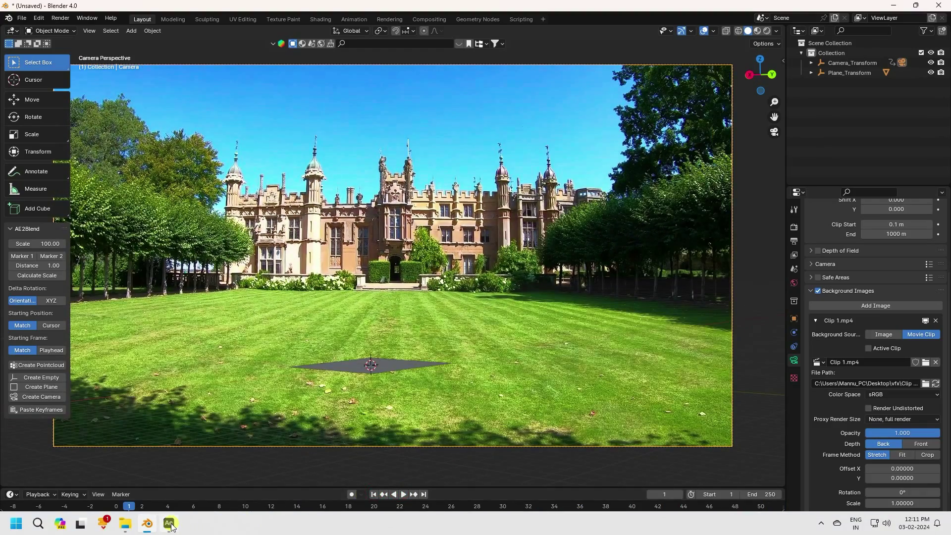
pyautogui.click(168, 523)
# Step: Read the 33.4301 mm focal length from After Effects' 3D Tracker Camera settings, then return to Blender
pyautogui.click(39, 470)
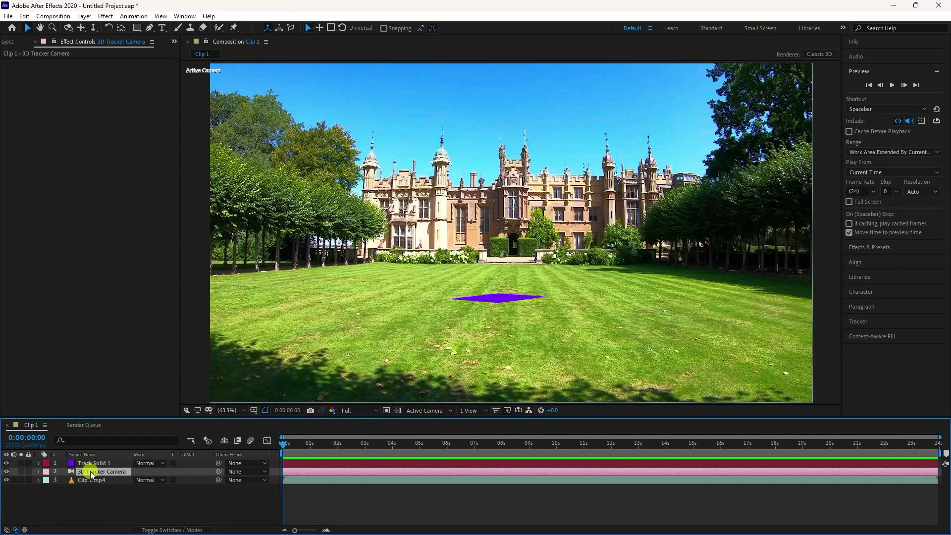
pyautogui.doubleClick(90, 473)
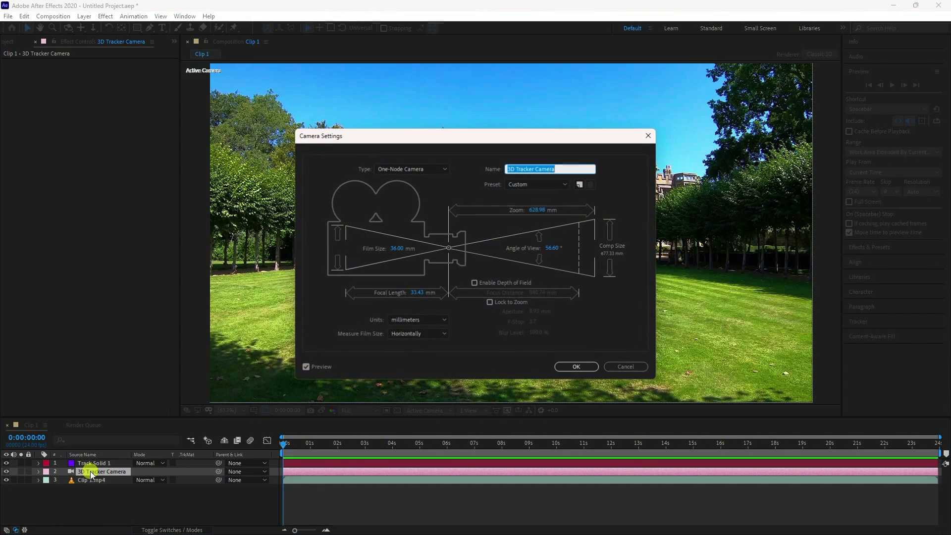
pyautogui.click(414, 292)
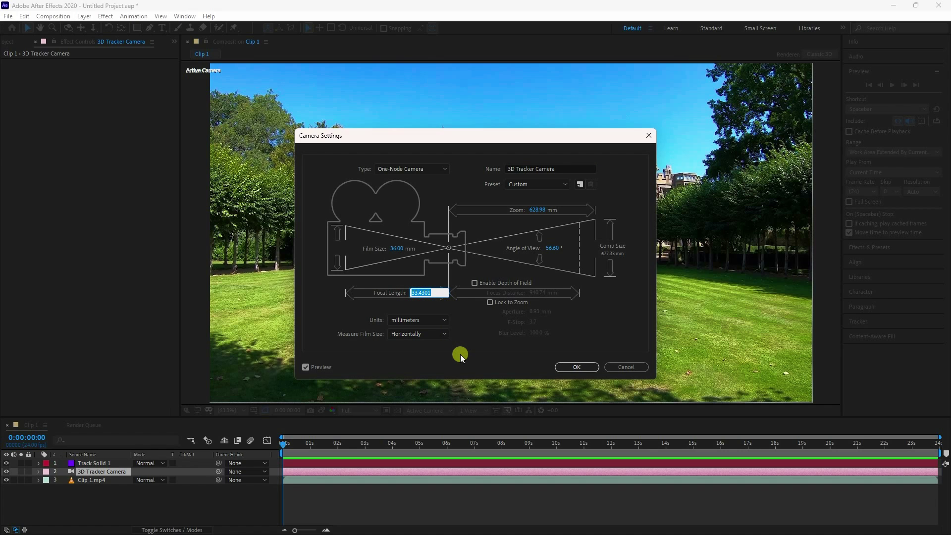
pyautogui.click(576, 366)
pyautogui.click(147, 524)
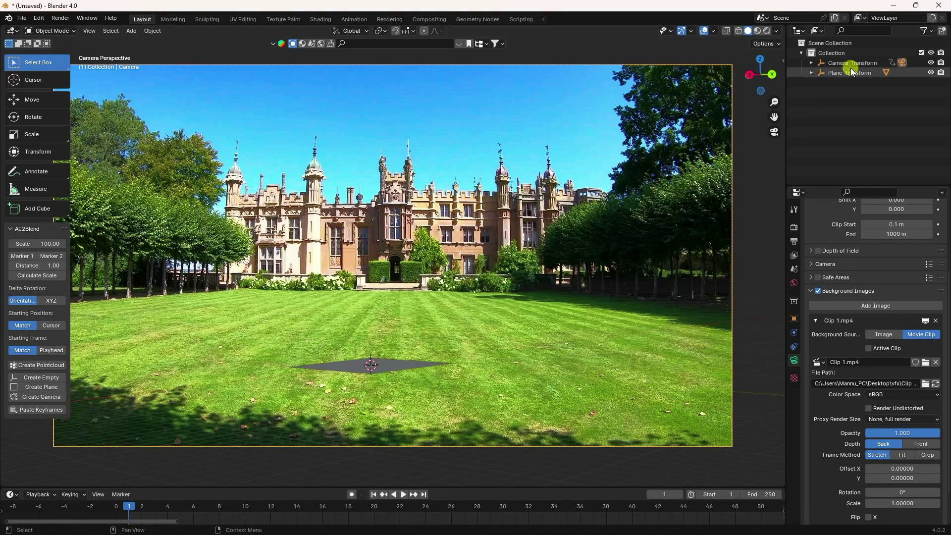
# Step: Give Camera_Transform's tracked camera a 33.43 mm focal length and replay the footage to check the track
pyautogui.click(850, 63)
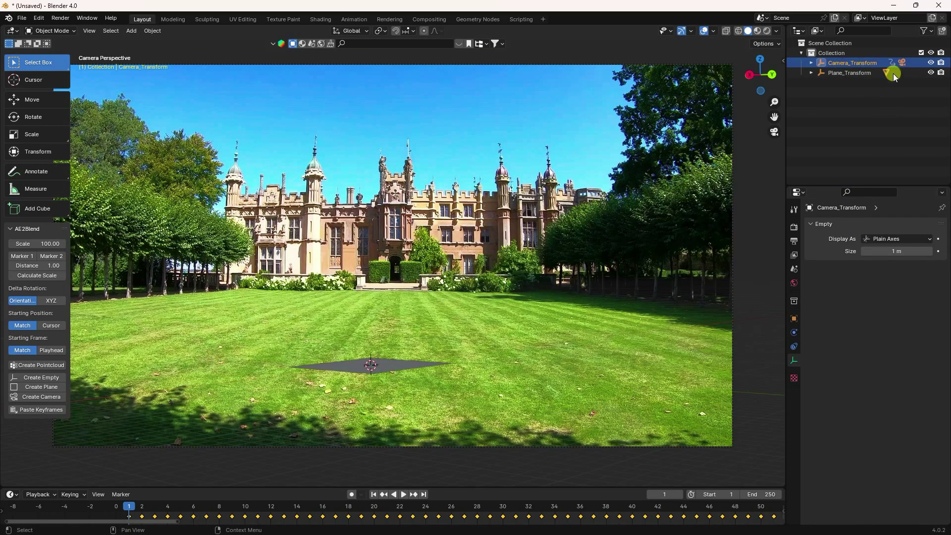
pyautogui.click(902, 62)
pyautogui.click(794, 360)
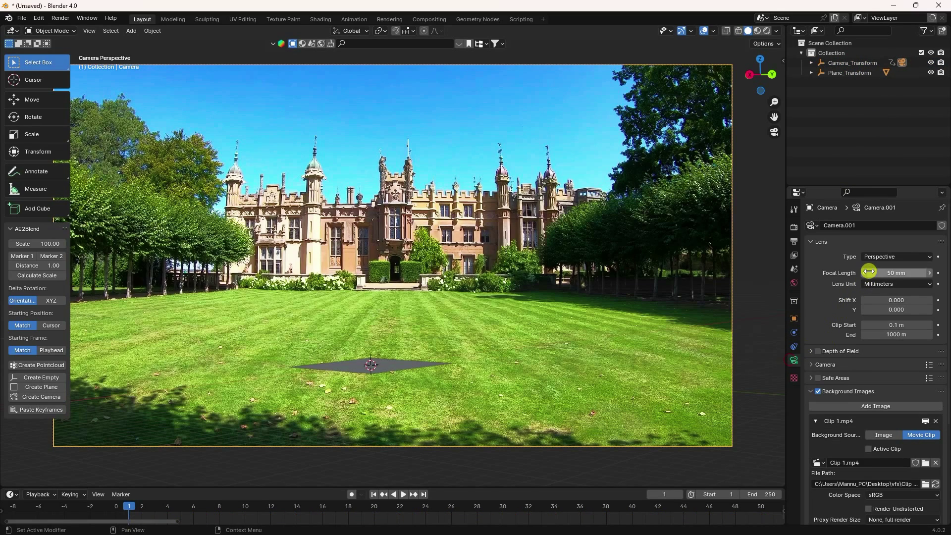
pyautogui.click(884, 272)
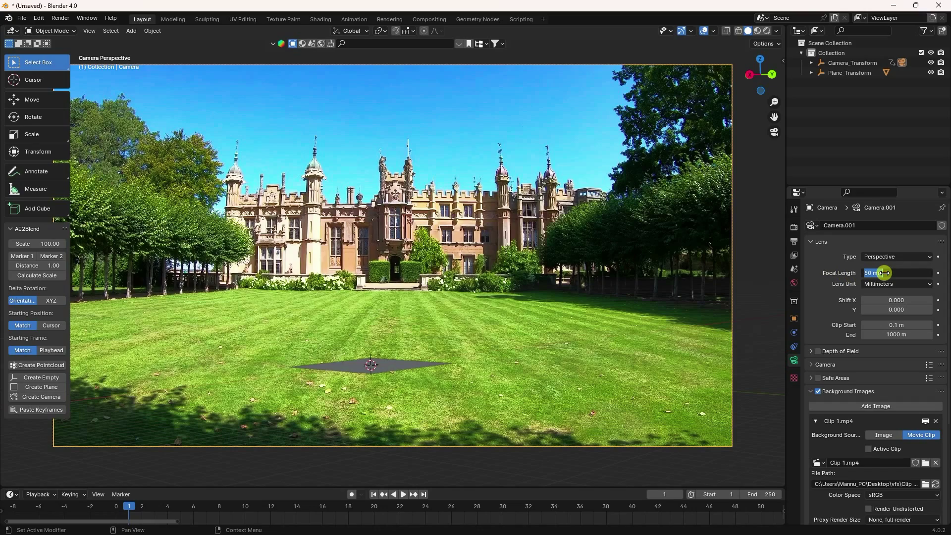
pyautogui.write('33.43')
pyautogui.press('Return')
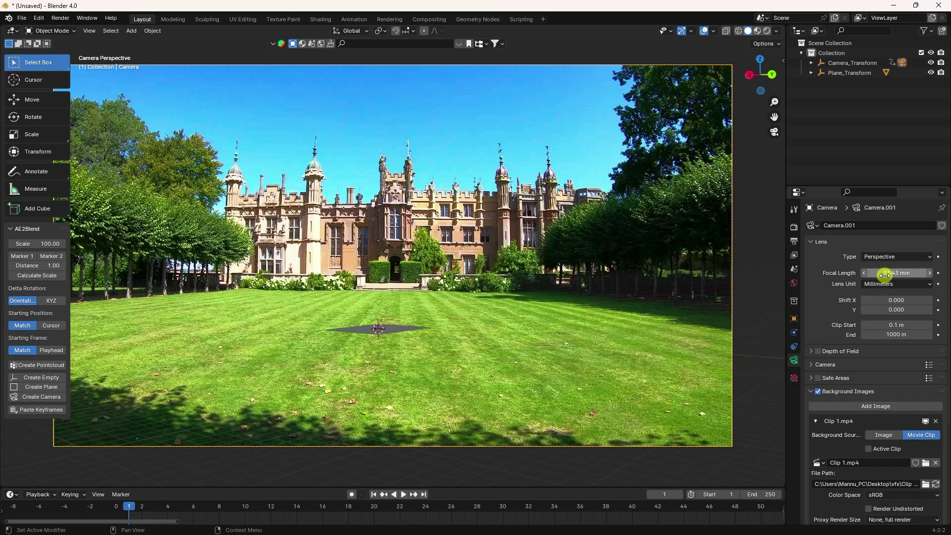
pyautogui.click(404, 496)
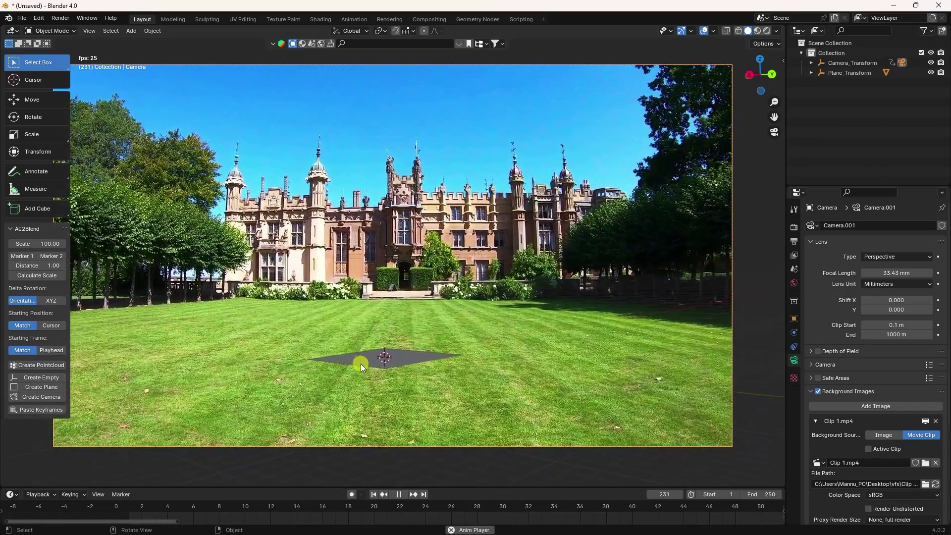
pyautogui.click(402, 494)
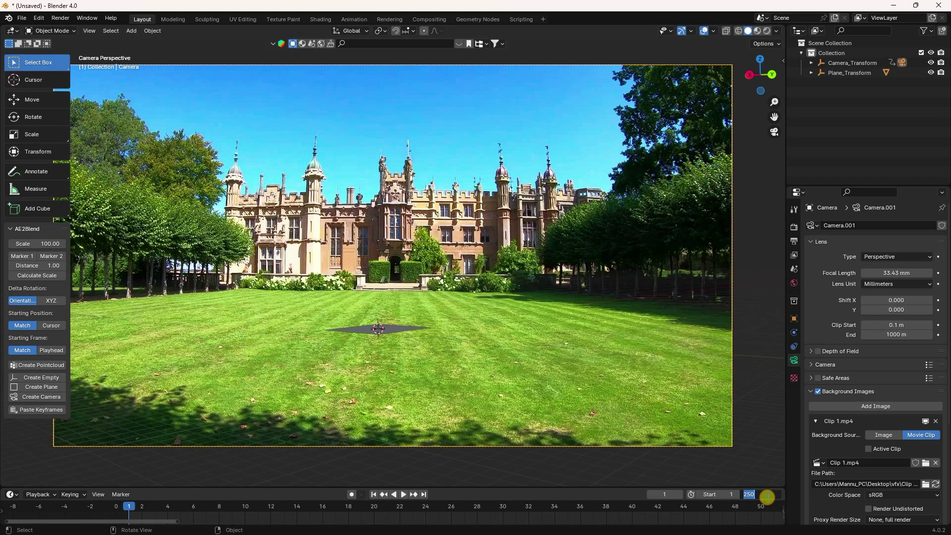
# Step: Confirm end frame 575, scrub the After Effects clip to its last frame 0:00:23:22, then return
pyautogui.press('Return')
pyautogui.click(169, 524)
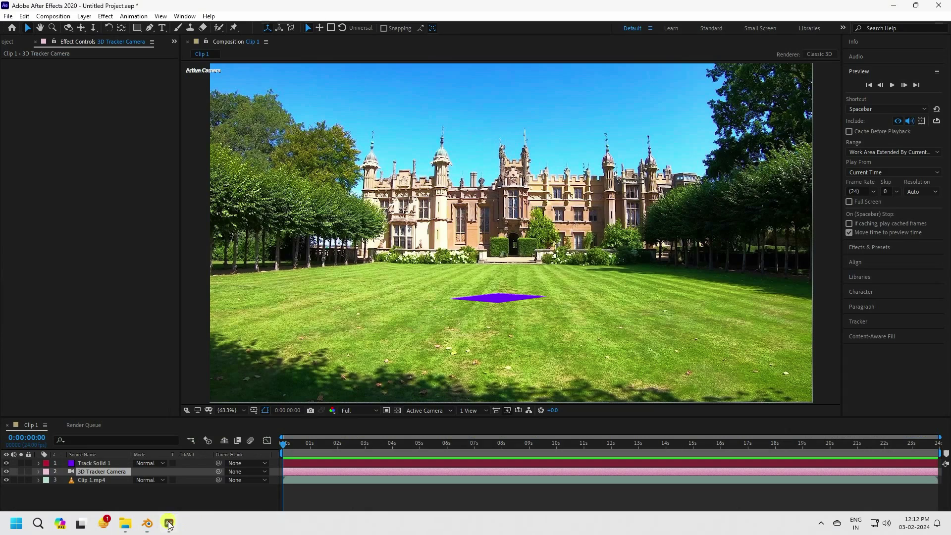
pyautogui.moveTo(402, 446); pyautogui.dragTo(751, 474)
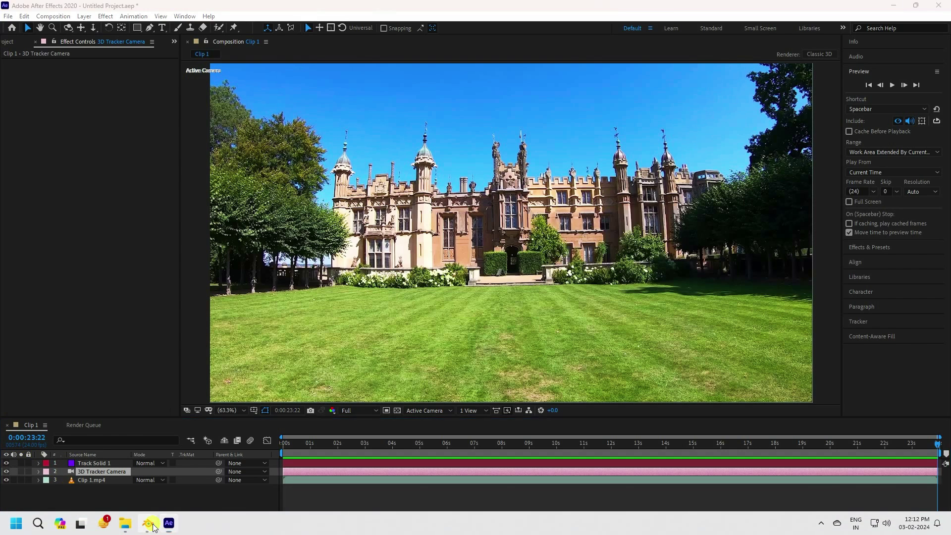
pyautogui.click(148, 523)
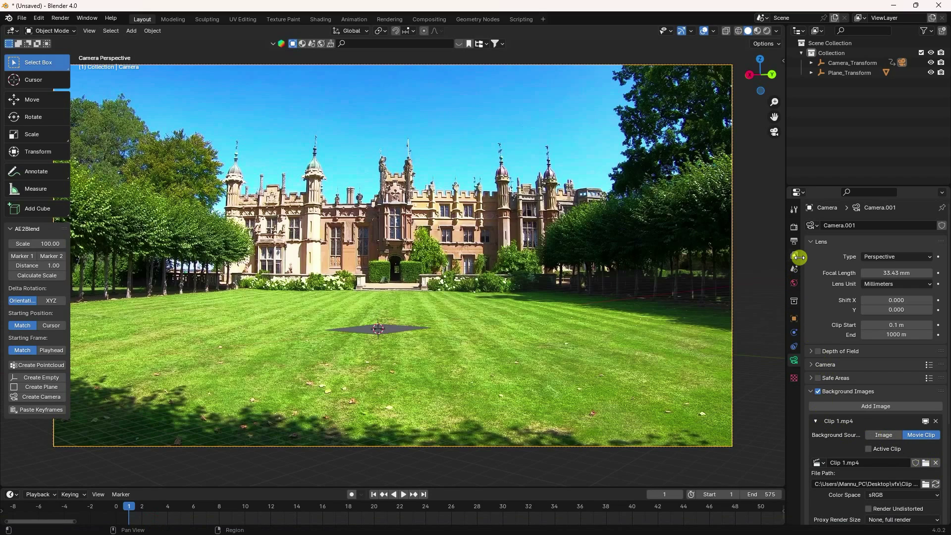
# Step: Keep the Output frame rate at 24 fps, preview the track, rewind to frame 1 and orbit out of camera view
pyautogui.click(793, 241)
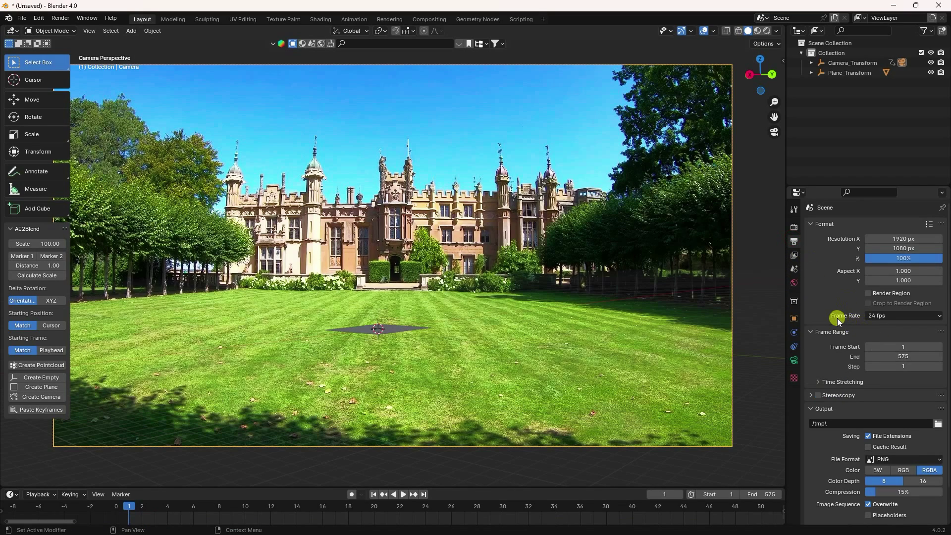
pyautogui.click(875, 316)
pyautogui.click(893, 338)
pyautogui.press('space')
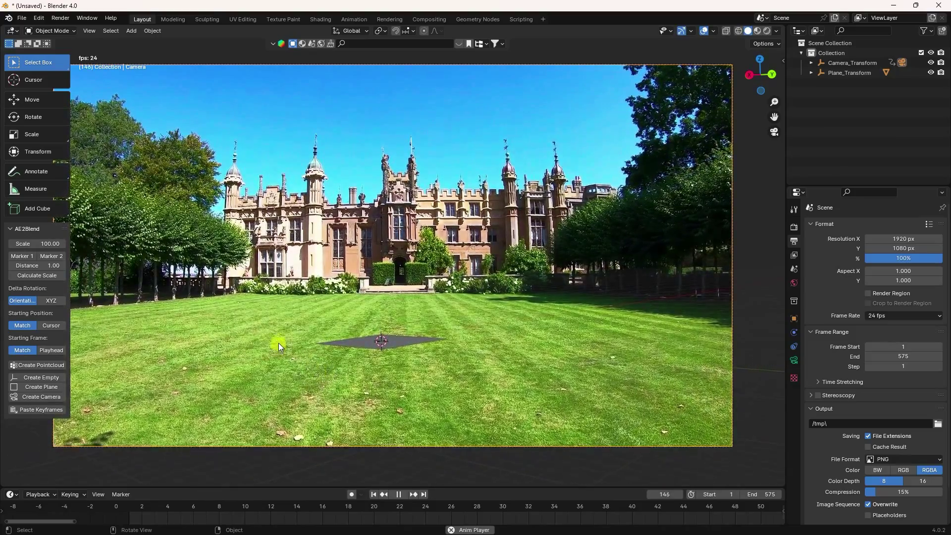
pyautogui.click(400, 495)
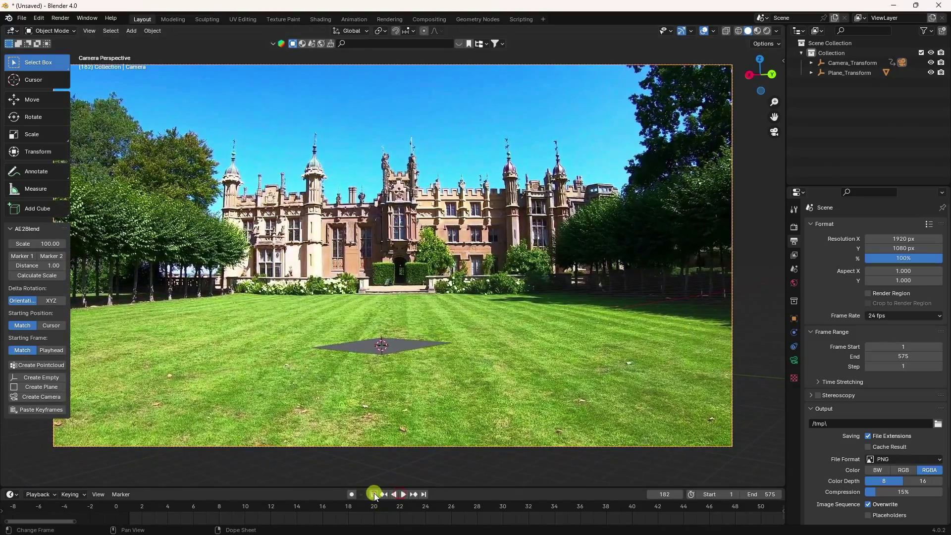
pyautogui.click(374, 495)
pyautogui.moveTo(383, 379); pyautogui.dragTo(310, 343)
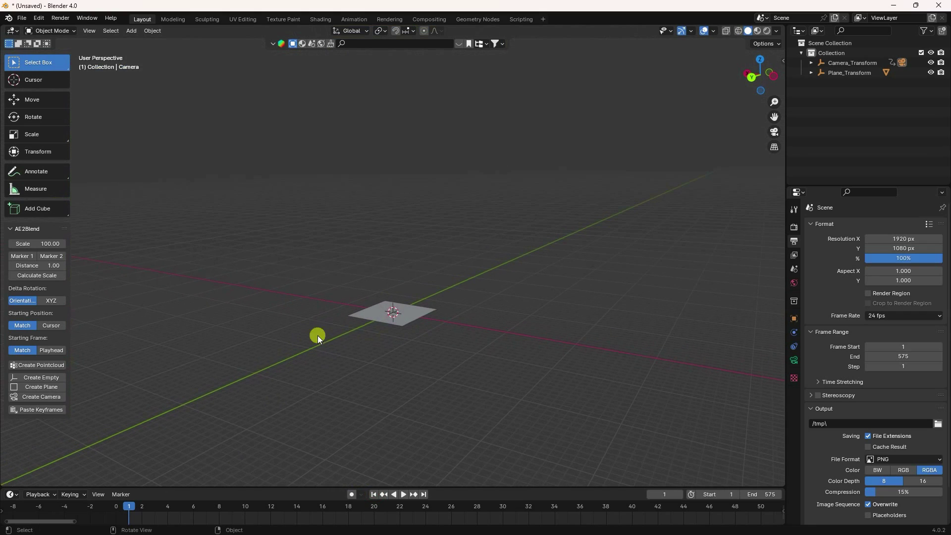
# Step: Add a Bezier circle and scale it up around the tracked plane
pyautogui.click(131, 30)
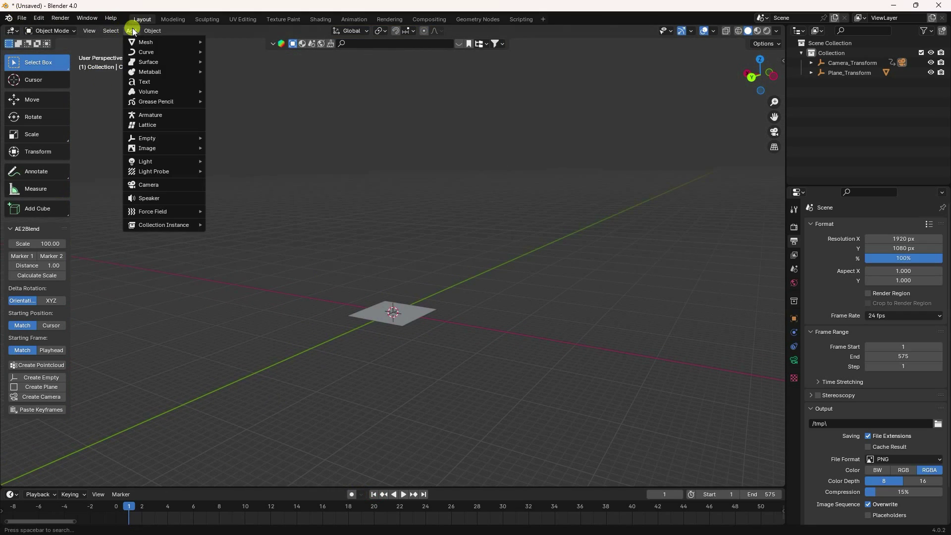
pyautogui.moveTo(141, 54)
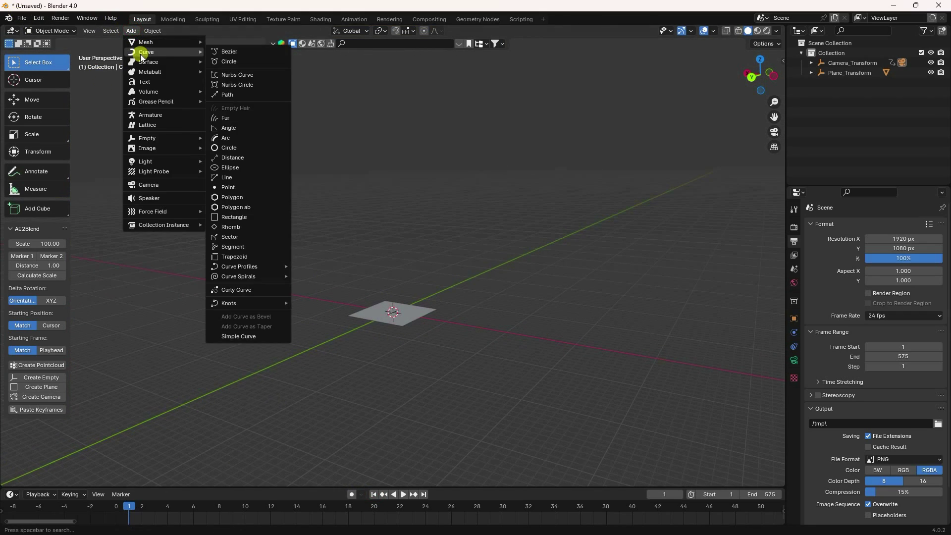
pyautogui.click(229, 61)
pyautogui.scroll(4, 453, 365)
pyautogui.moveTo(458, 389); pyautogui.dragTo(385, 319)
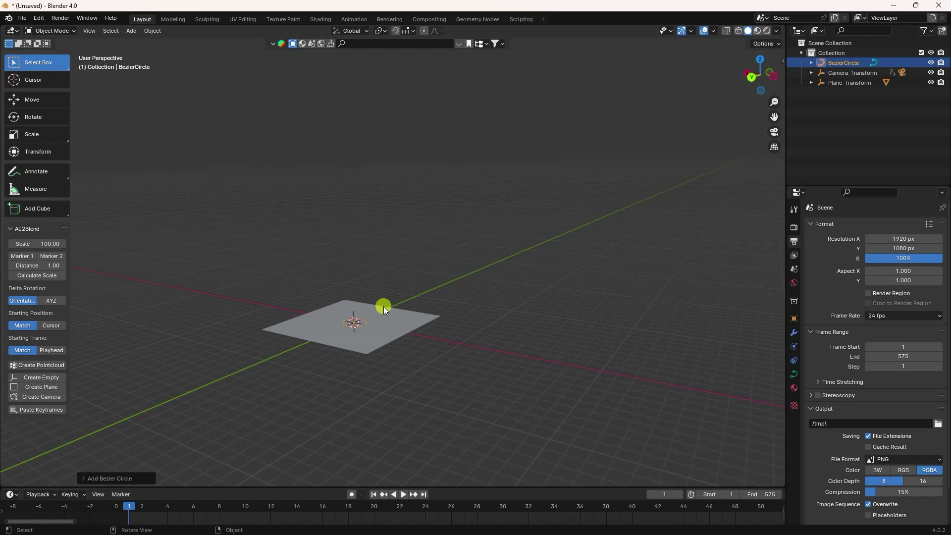
pyautogui.press('s')
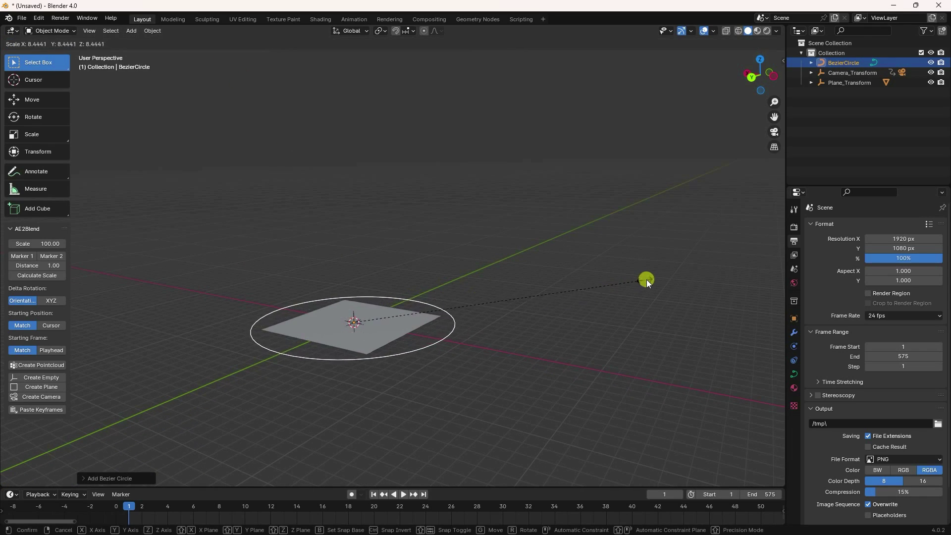
pyautogui.click(682, 275)
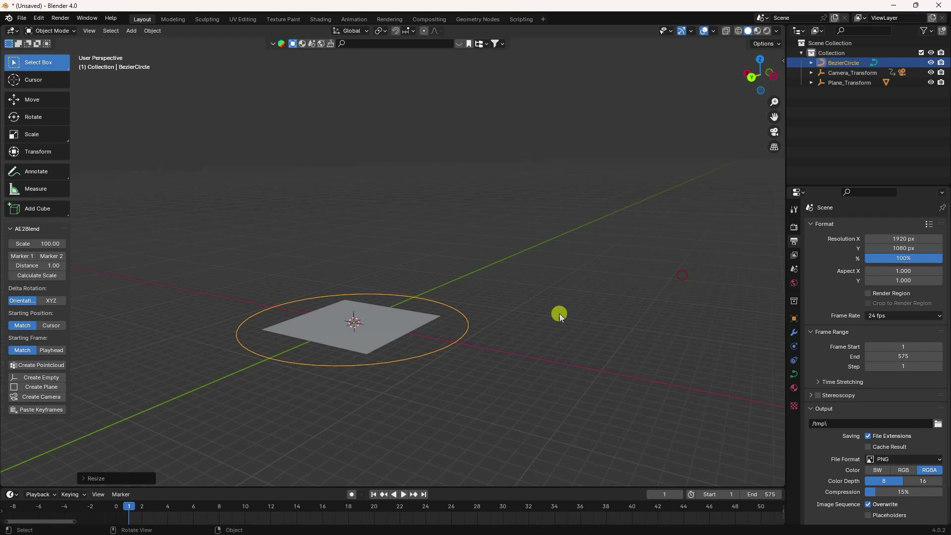
# Step: Check the circle through the camera view and enlarge it further beyond the plane's edges
pyautogui.press('KP_0')
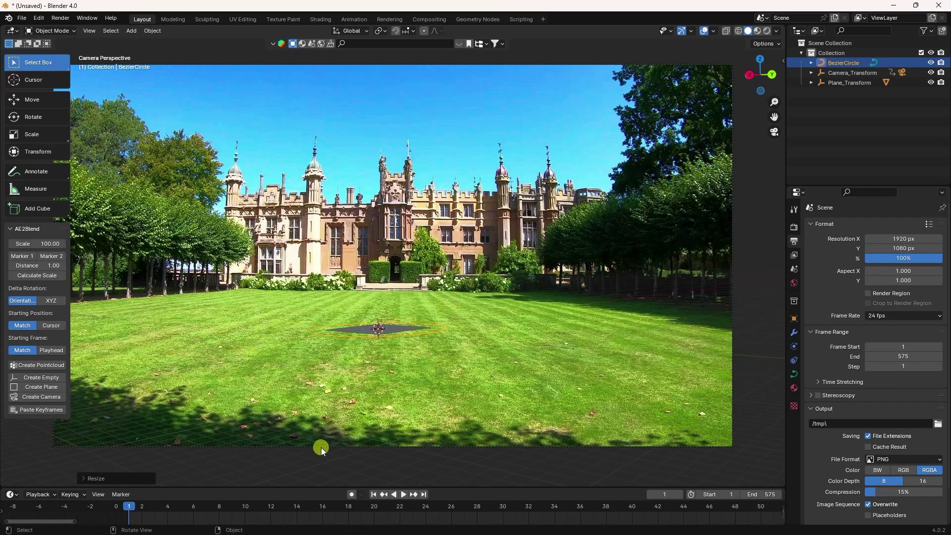
pyautogui.press('KP_0')
pyautogui.scroll(5, 381, 337)
pyautogui.press('s')
pyautogui.click(441, 313)
pyautogui.scroll(2, 305, 343)
pyautogui.moveTo(312, 365); pyautogui.dragTo(380, 317)
# Step: Import Loggerhead 18.fbx from vfx/turtle 3d model/source into the scene
pyautogui.click(26, 21)
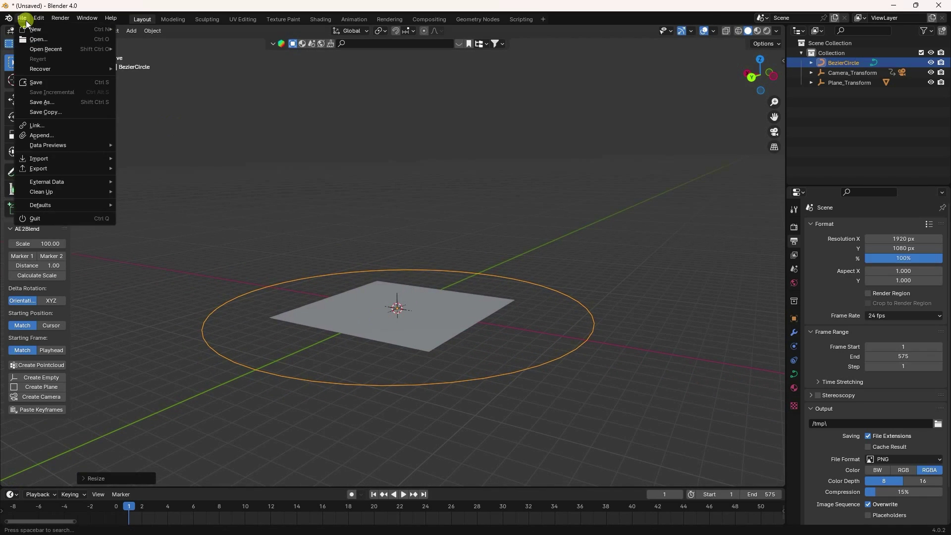
pyautogui.moveTo(41, 157)
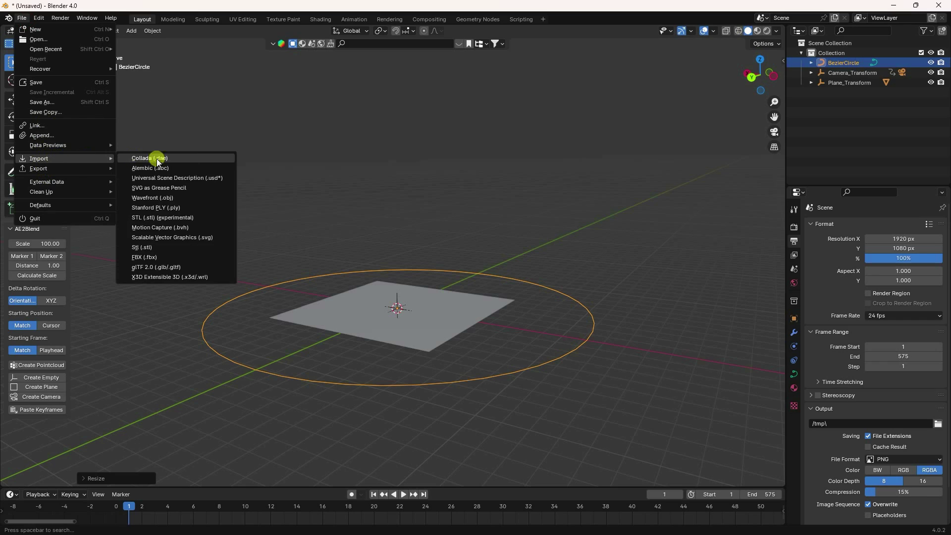
pyautogui.click(141, 258)
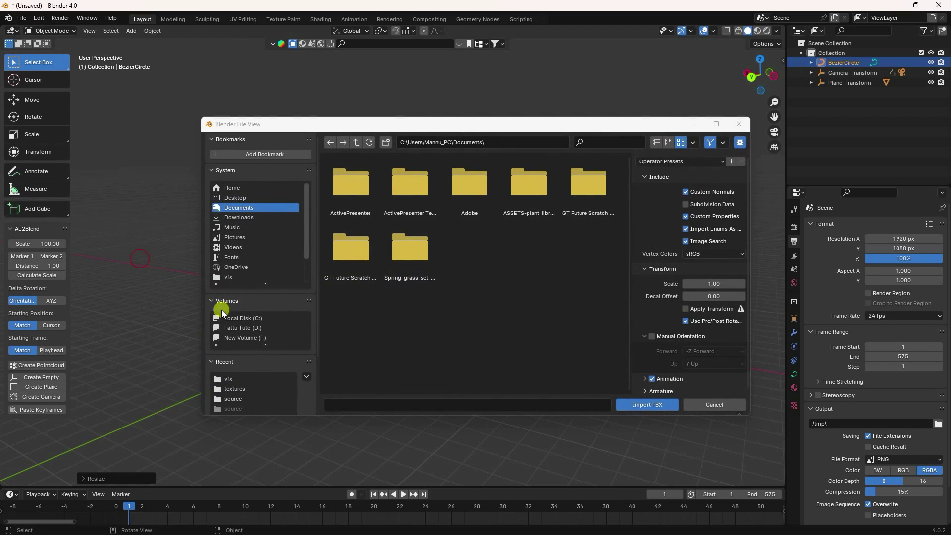
pyautogui.click(231, 379)
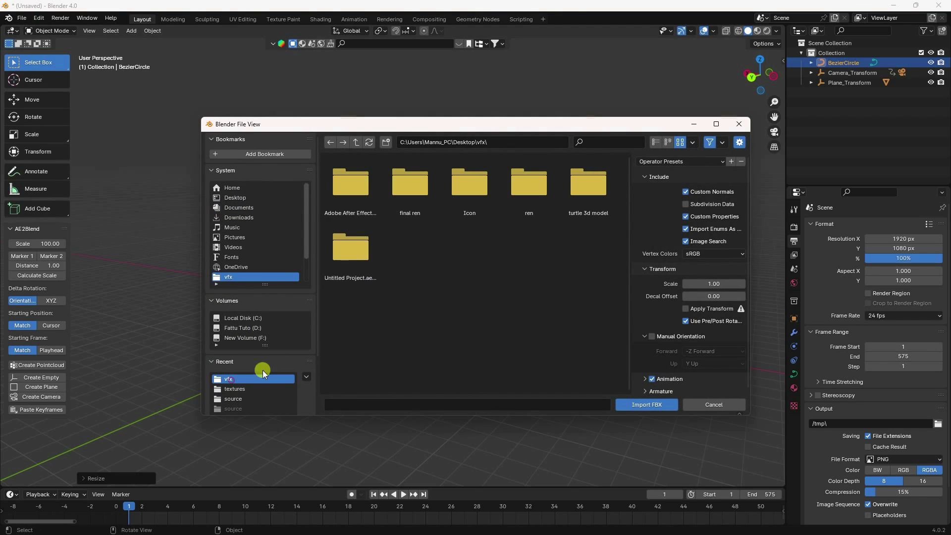
pyautogui.doubleClick(574, 196)
pyautogui.doubleClick(335, 182)
pyautogui.click(341, 181)
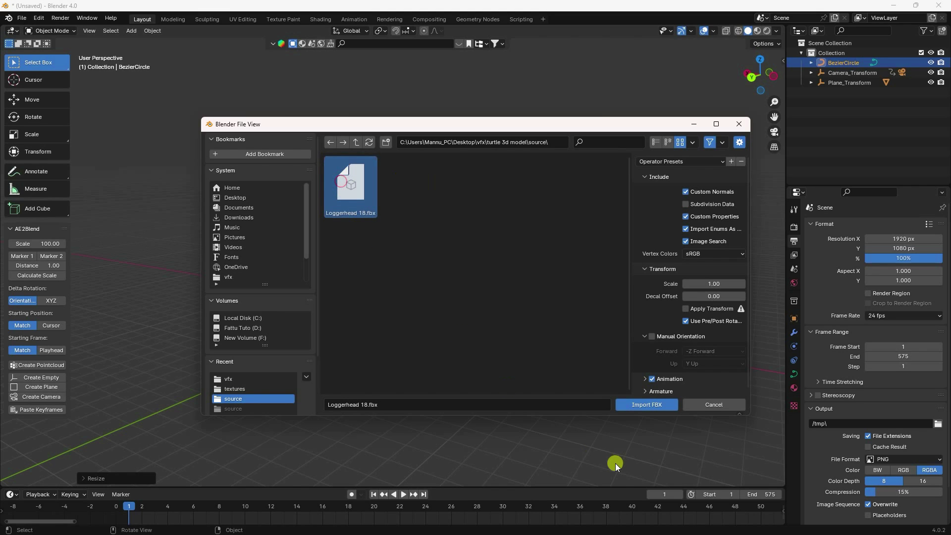
pyautogui.click(644, 406)
# Step: Scale the turtle up on the plane and apply all its transforms
pyautogui.scroll(10, 390, 334)
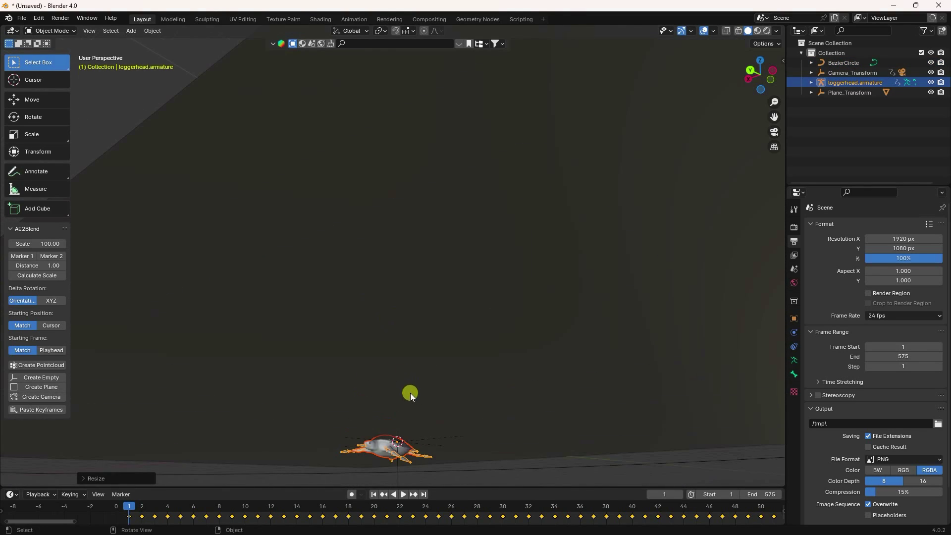
pyautogui.moveTo(410, 393); pyautogui.dragTo(365, 283)
pyautogui.scroll(-6, 365, 283)
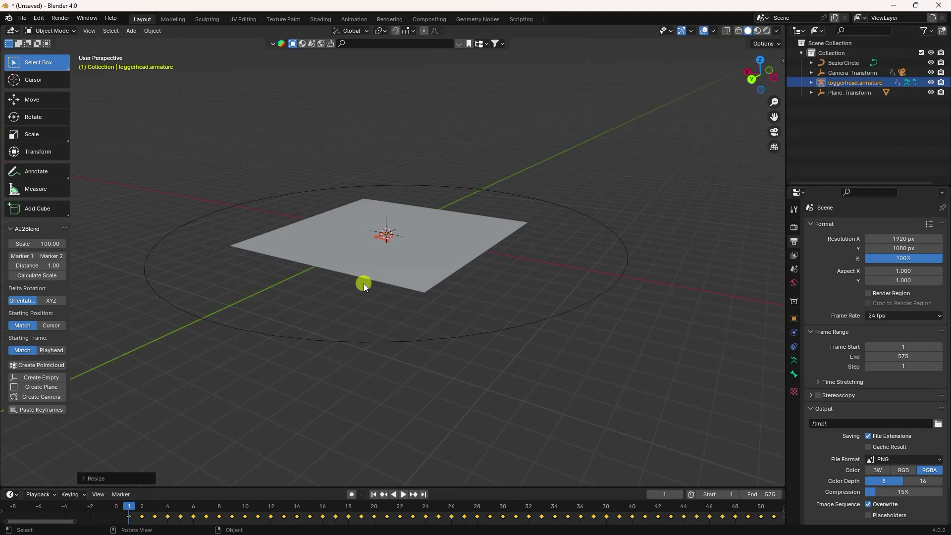
pyautogui.press('s')
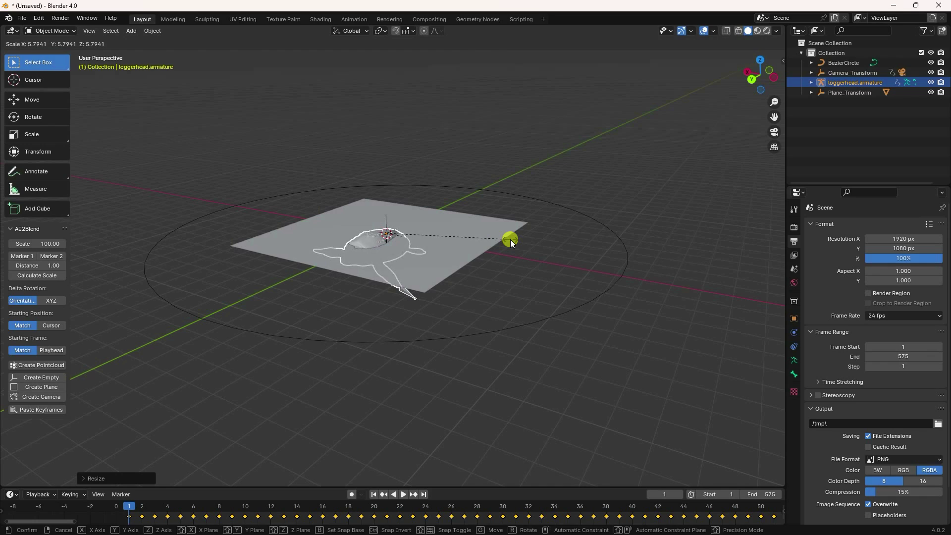
pyautogui.click(511, 239)
pyautogui.scroll(6, 359, 257)
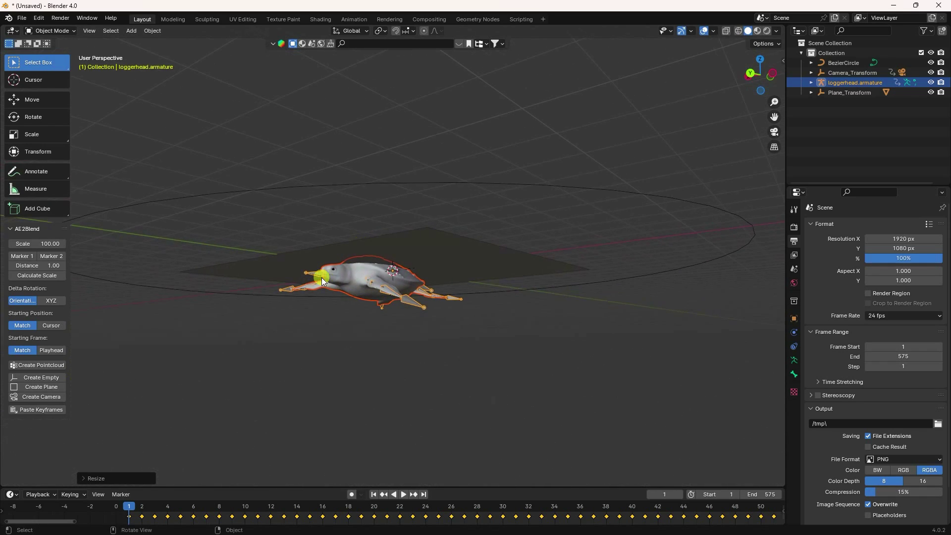
pyautogui.click(148, 30)
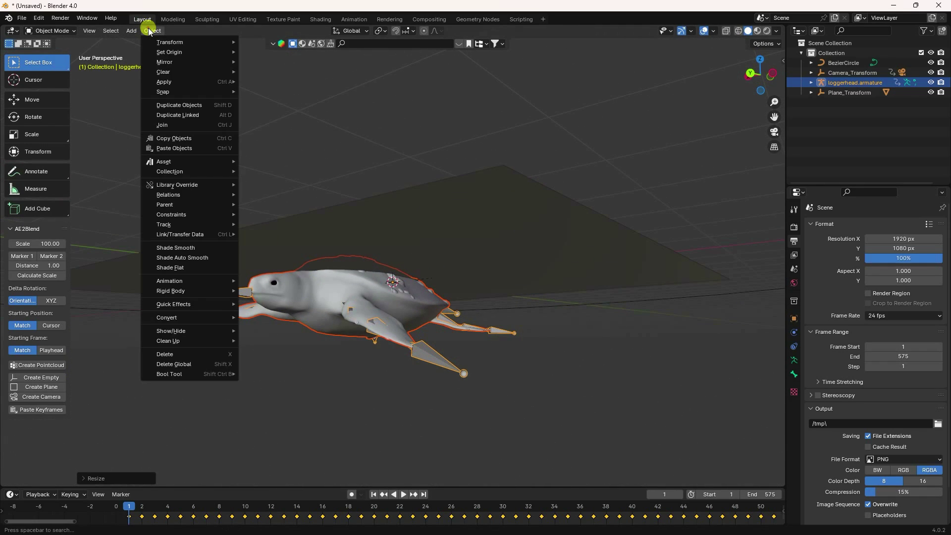
pyautogui.moveTo(170, 85)
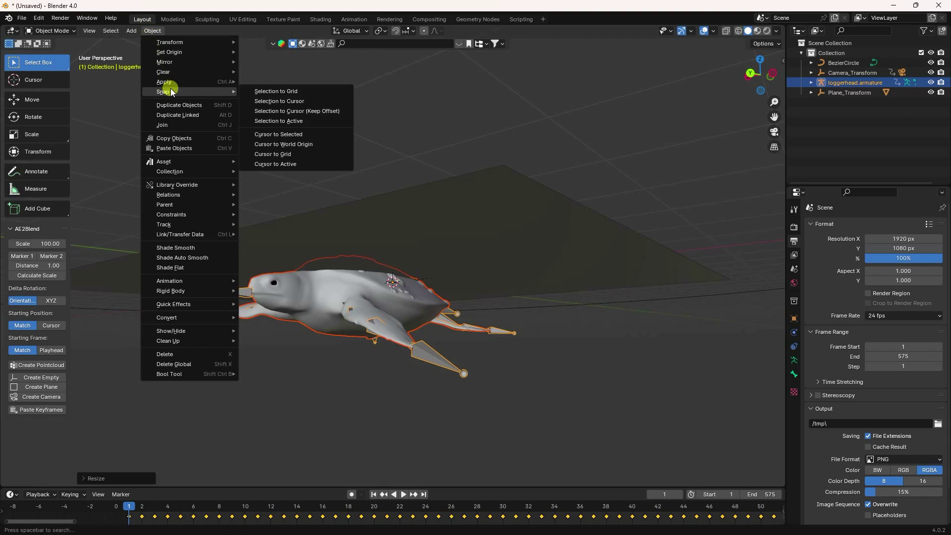
pyautogui.click(292, 110)
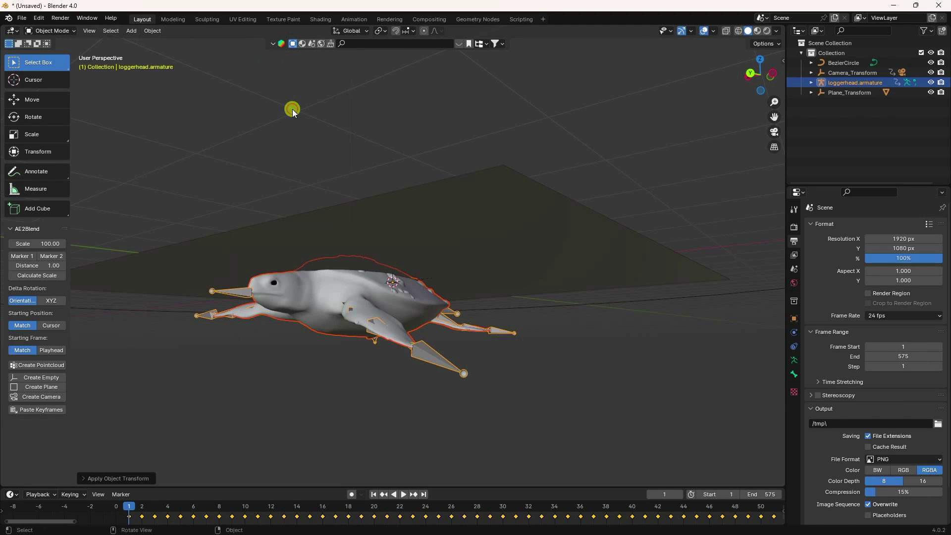
pyautogui.moveTo(395, 331); pyautogui.dragTo(416, 347)
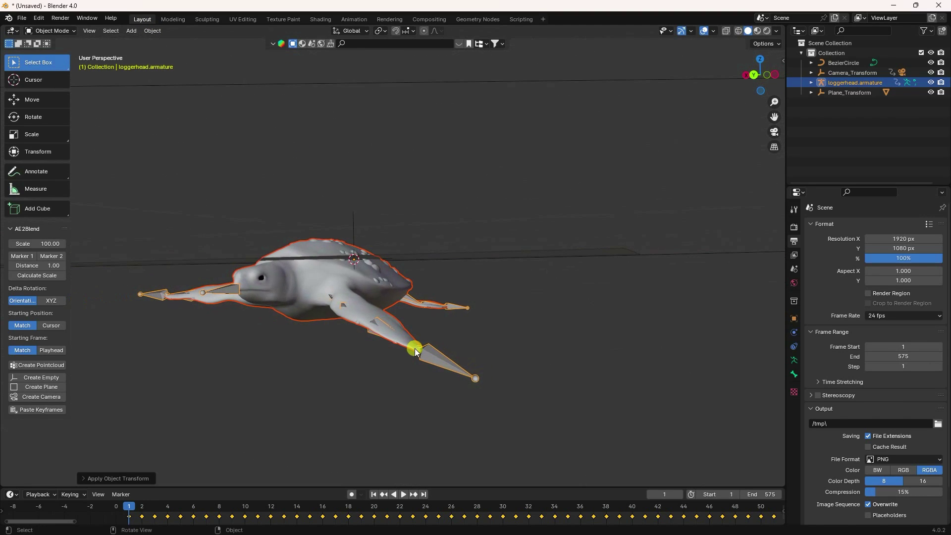
# Step: Play the turtle's swimming animation, then go back to frame 1
pyautogui.click(403, 494)
pyautogui.moveTo(74, 520); pyautogui.dragTo(728, 526)
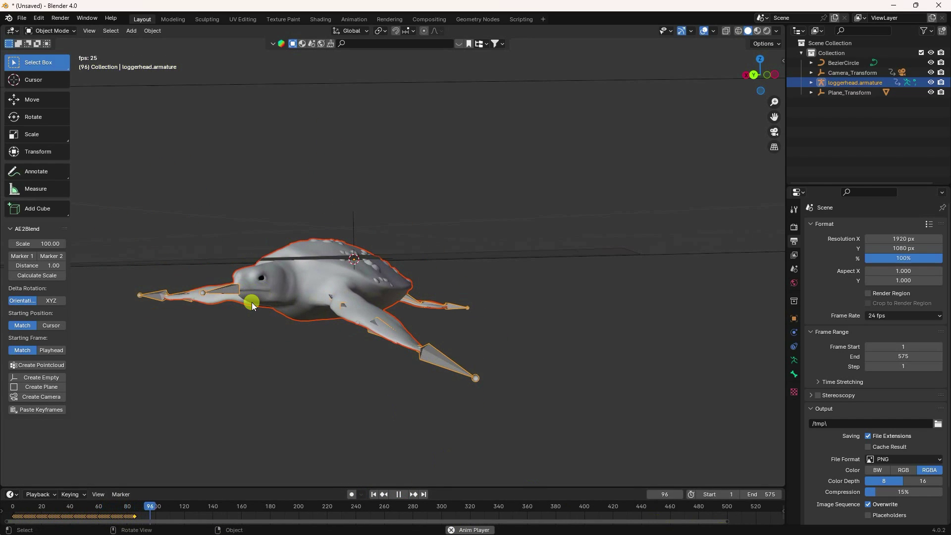
pyautogui.click(399, 494)
pyautogui.moveTo(135, 509); pyautogui.dragTo(141, 510)
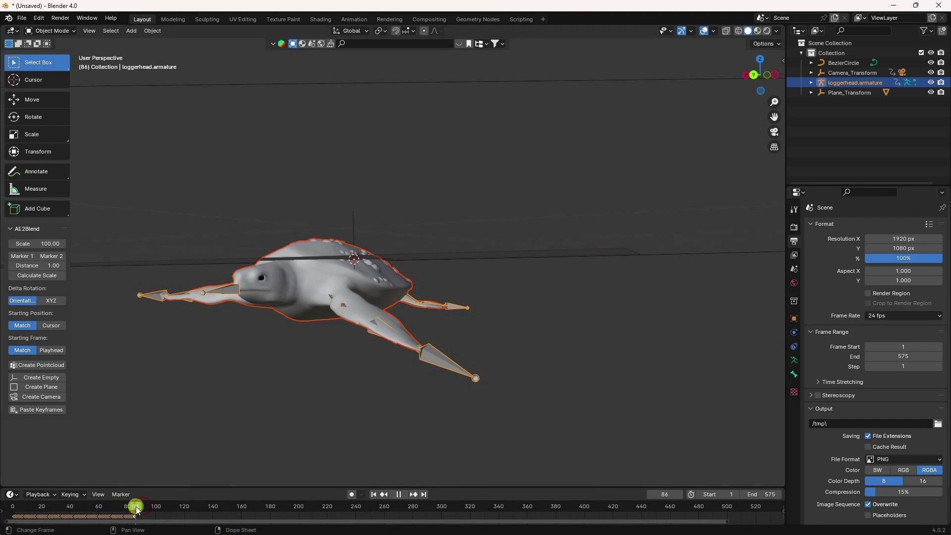
pyautogui.hotkey('shift', 'Left')
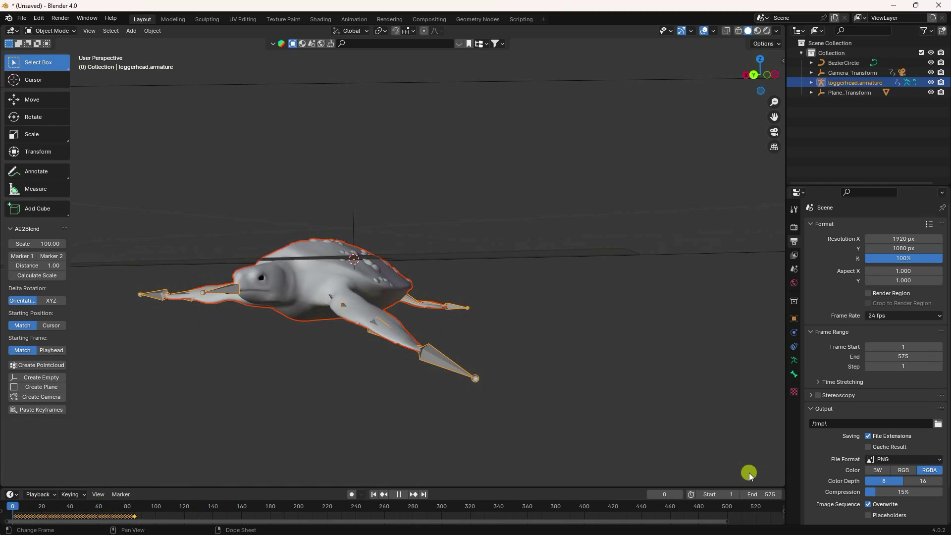
pyautogui.click(376, 495)
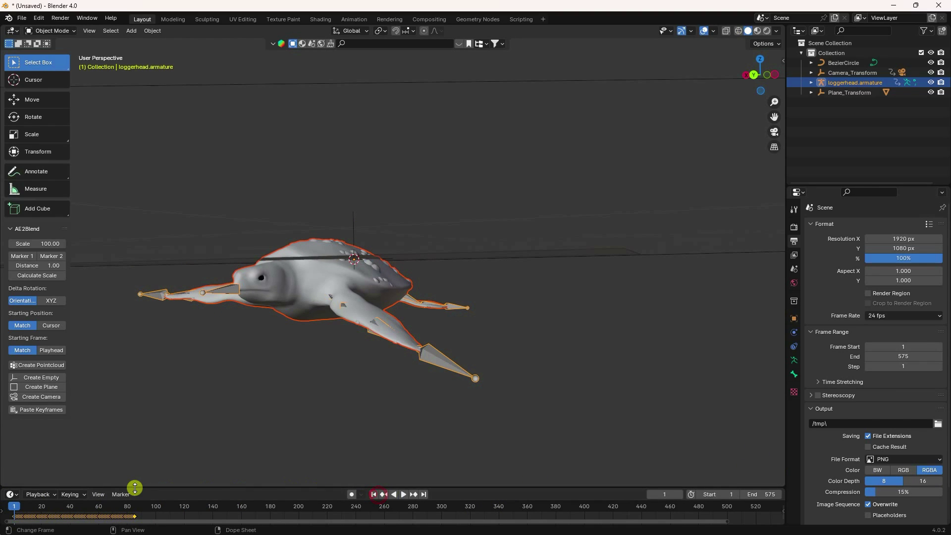
# Step: In the Dope Sheet, select all the turtle's keyframes and set F-curve extrapolation
pyautogui.moveTo(195, 489); pyautogui.dragTo(198, 474)
pyautogui.moveTo(156, 512); pyautogui.dragTo(4, 466)
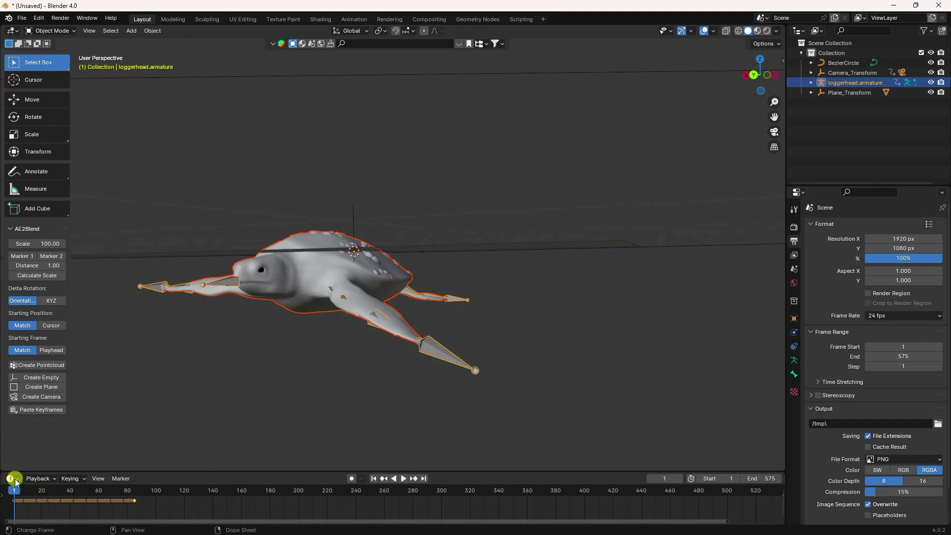
pyautogui.click(13, 479)
pyautogui.click(145, 381)
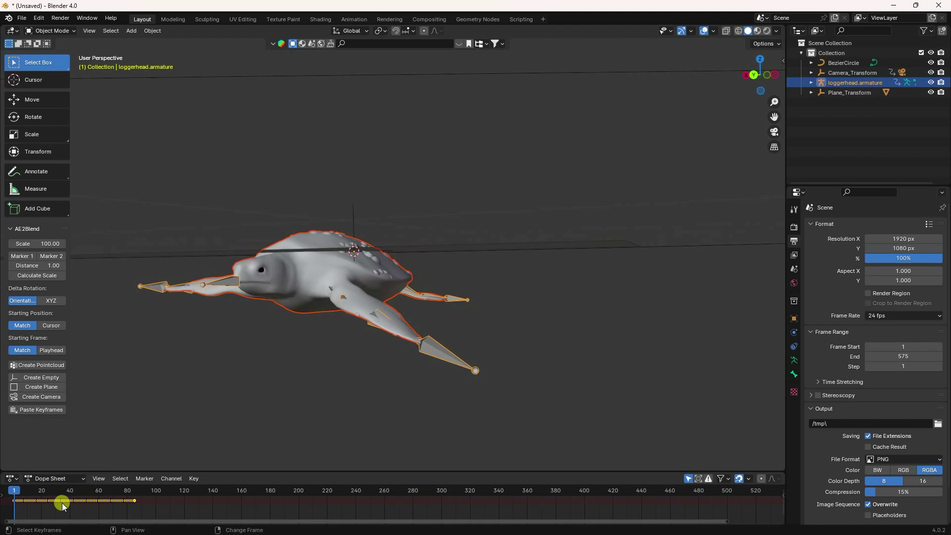
pyautogui.hotkey('shift', 'e')
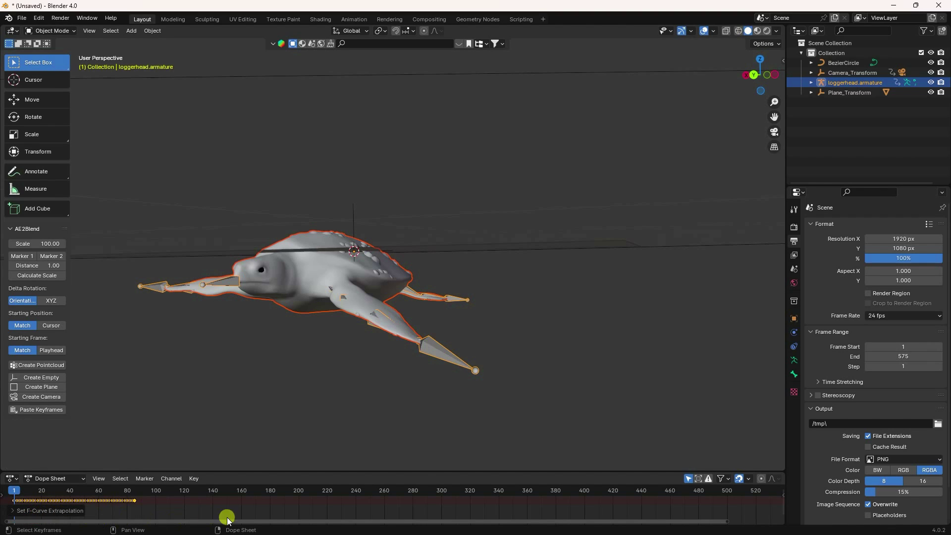
# Step: Restore the Timeline and replay from frame 1 to confirm the flippers keep moving past frame 144
pyautogui.click(12, 479)
pyautogui.click(11, 479)
pyautogui.click(12, 479)
pyautogui.click(161, 393)
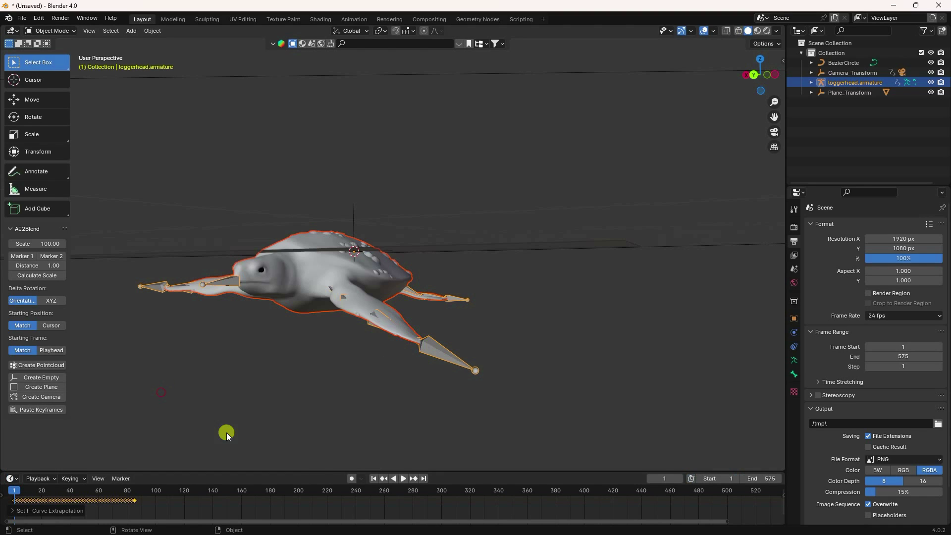
pyautogui.click(401, 480)
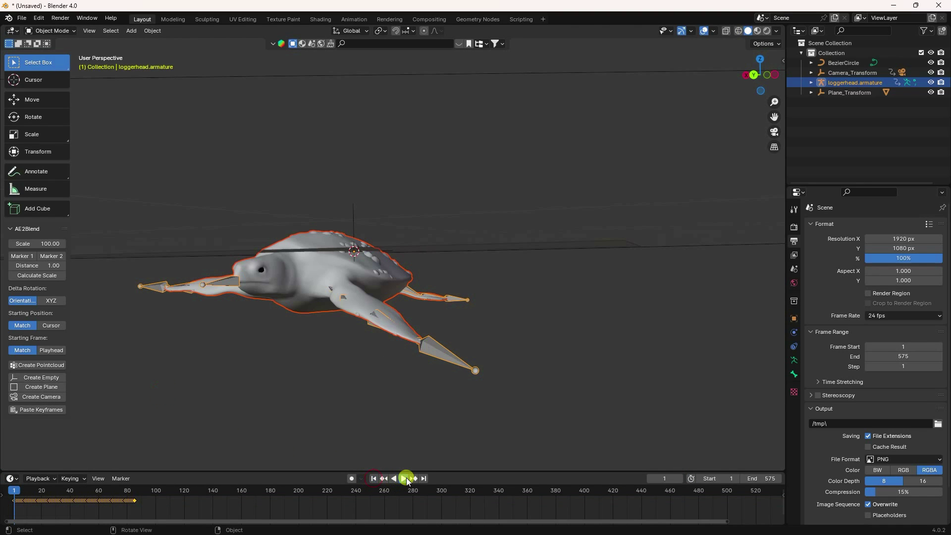
pyautogui.click(405, 478)
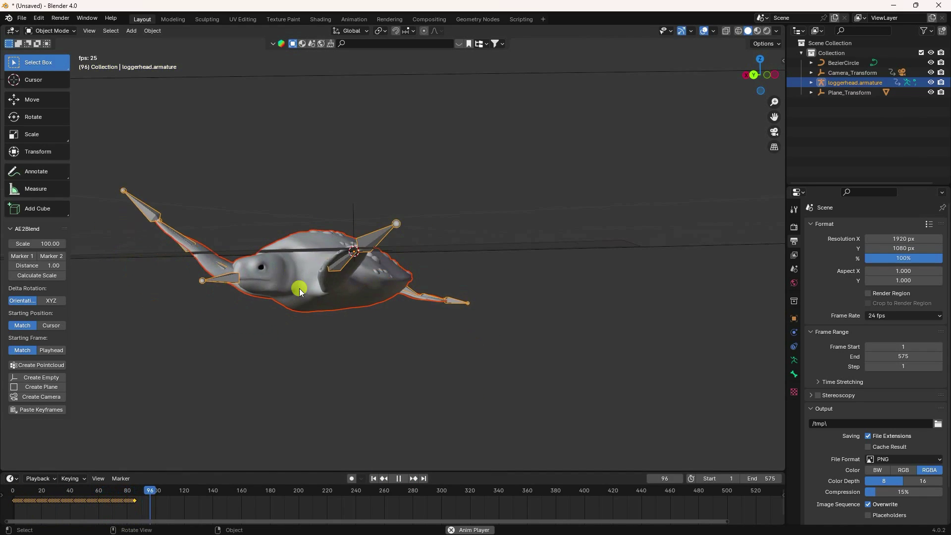
pyautogui.click(399, 479)
pyautogui.click(374, 478)
pyautogui.scroll(-6, 390, 344)
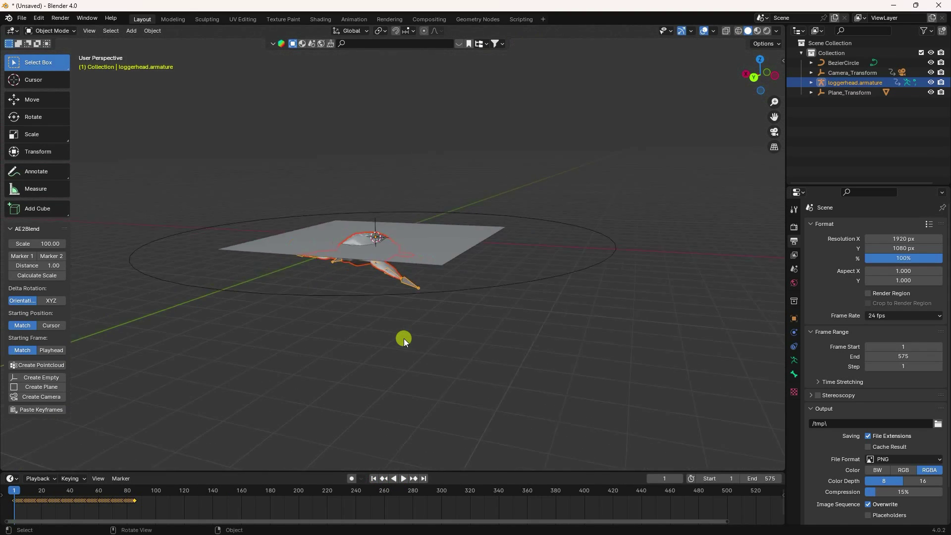
# Step: Add a new collection in the Outliner and drag BezierCircle and loggerhead.armature into Collection 2
pyautogui.moveTo(403, 338); pyautogui.dragTo(427, 356)
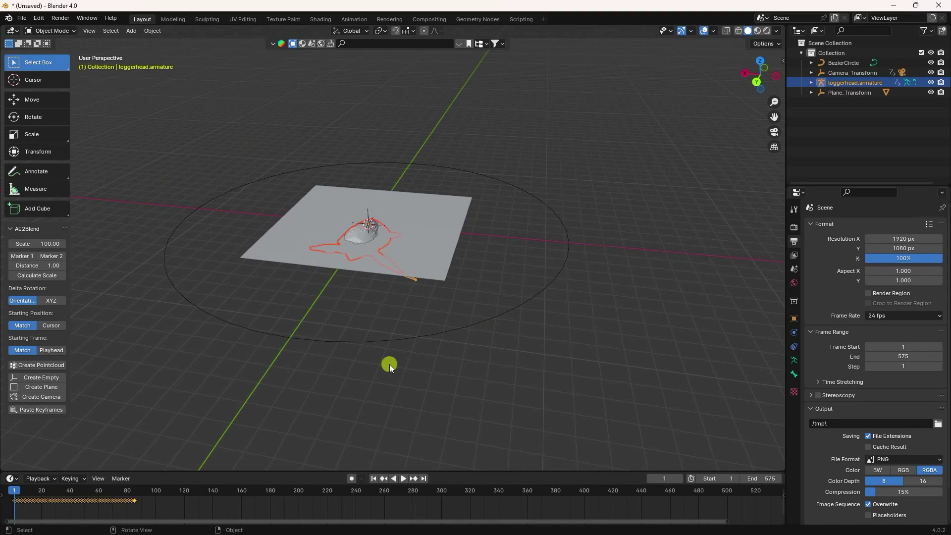
pyautogui.moveTo(77, 212); pyautogui.dragTo(288, 277)
pyautogui.rightClick(846, 132)
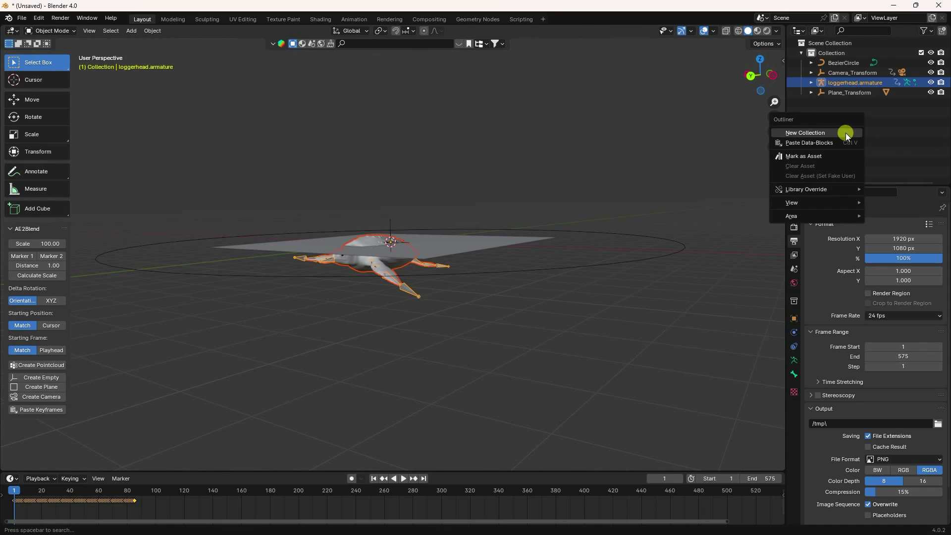
pyautogui.click(807, 133)
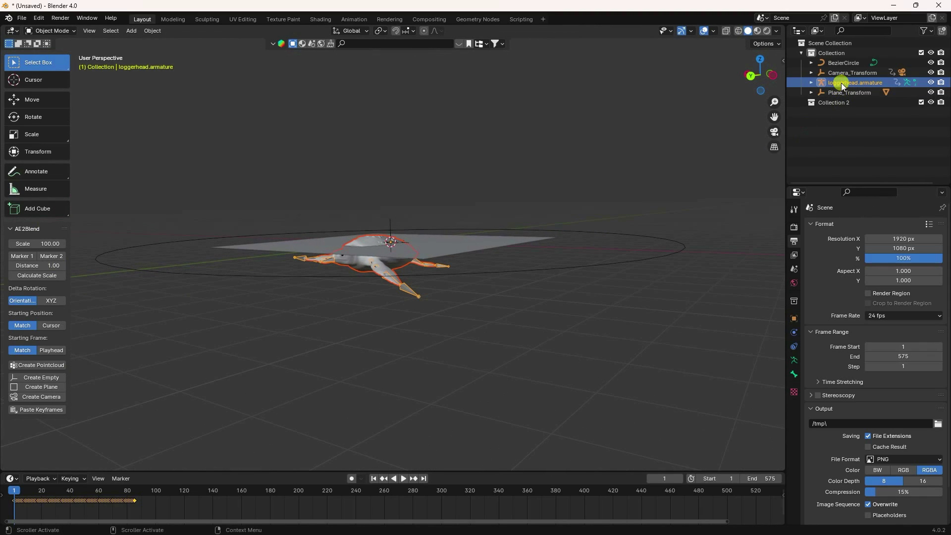
pyautogui.click(831, 62)
pyautogui.moveTo(836, 62); pyautogui.dragTo(837, 106)
pyautogui.moveTo(849, 75); pyautogui.dragTo(839, 95)
pyautogui.moveTo(498, 191)
pyautogui.mouseDown()
pyautogui.moveTo(506, 204)
pyautogui.moveTo(498, 191)
pyautogui.mouseUp()
pyautogui.keyDown('ctrl'); pyautogui.click(854, 113); pyautogui.keyUp('ctrl')
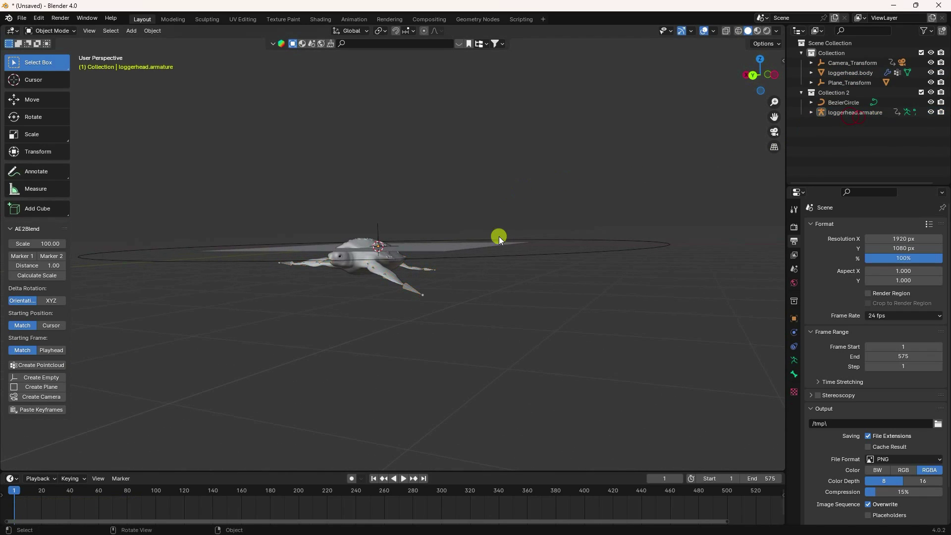
pyautogui.click(411, 288)
pyautogui.scroll(3, 369, 284)
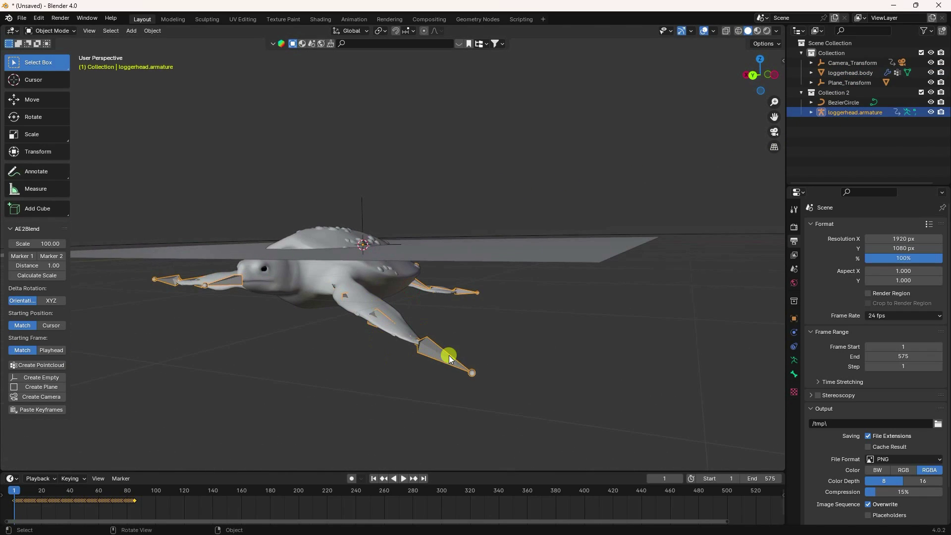
# Step: Give the armature a Follow Path constraint targeting BezierCircle, with Follow Curve on and Animate Path applied
pyautogui.click(792, 347)
pyautogui.click(826, 225)
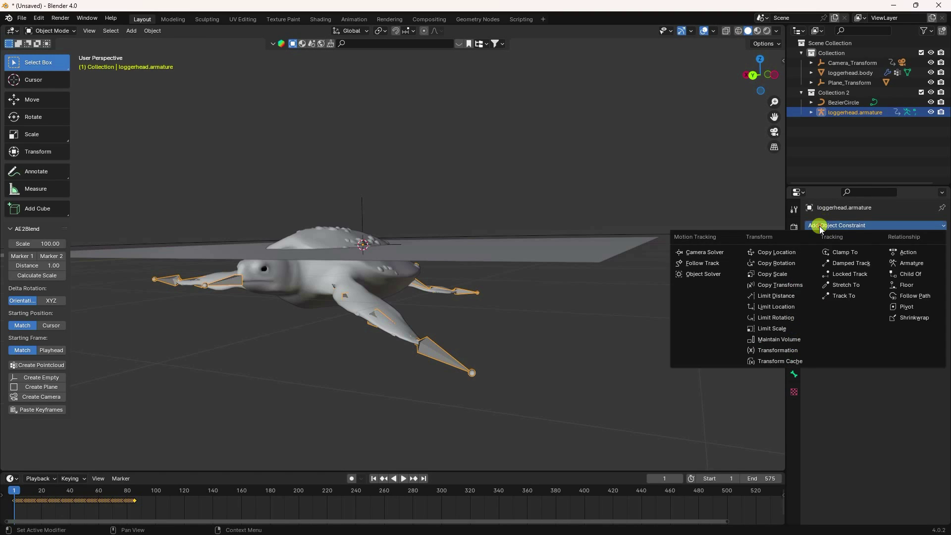
pyautogui.click(908, 296)
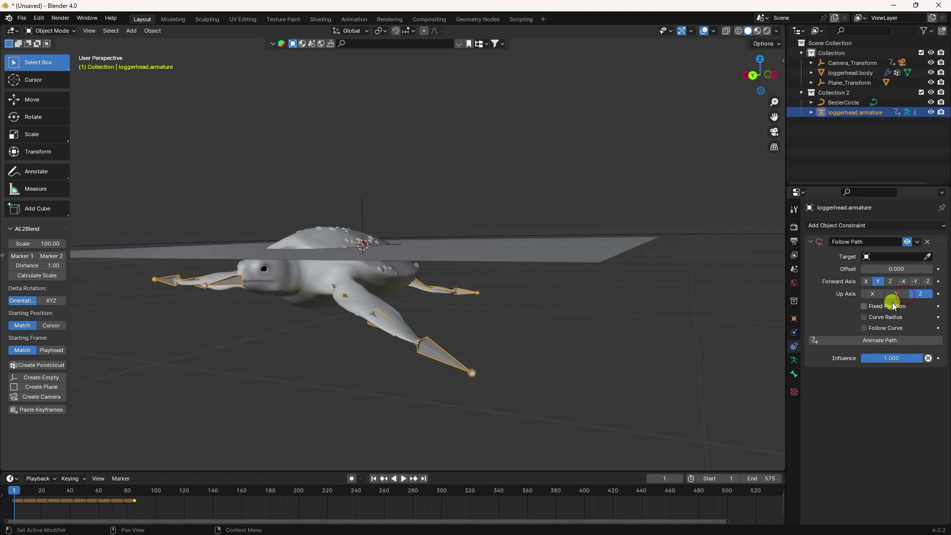
pyautogui.click(866, 257)
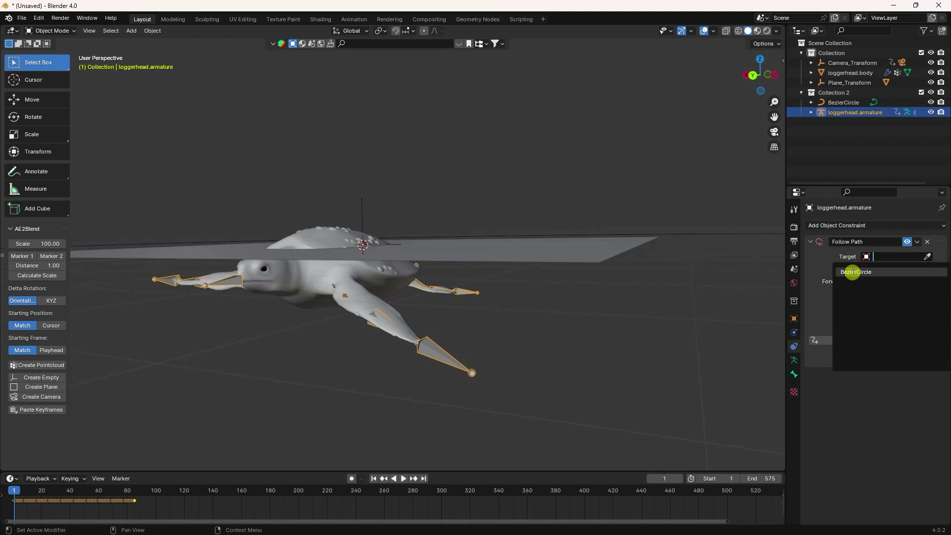
pyautogui.click(852, 272)
pyautogui.moveTo(497, 282); pyautogui.dragTo(497, 329)
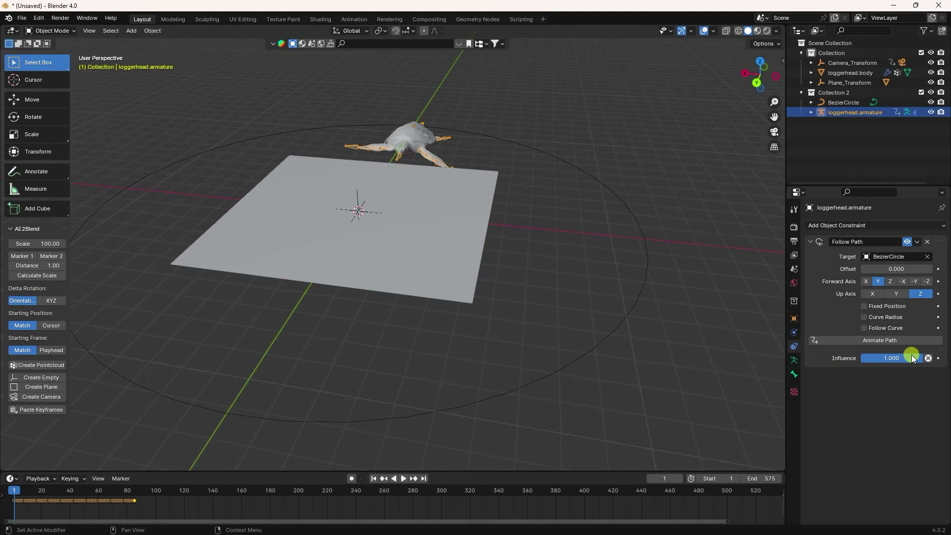
pyautogui.click(865, 328)
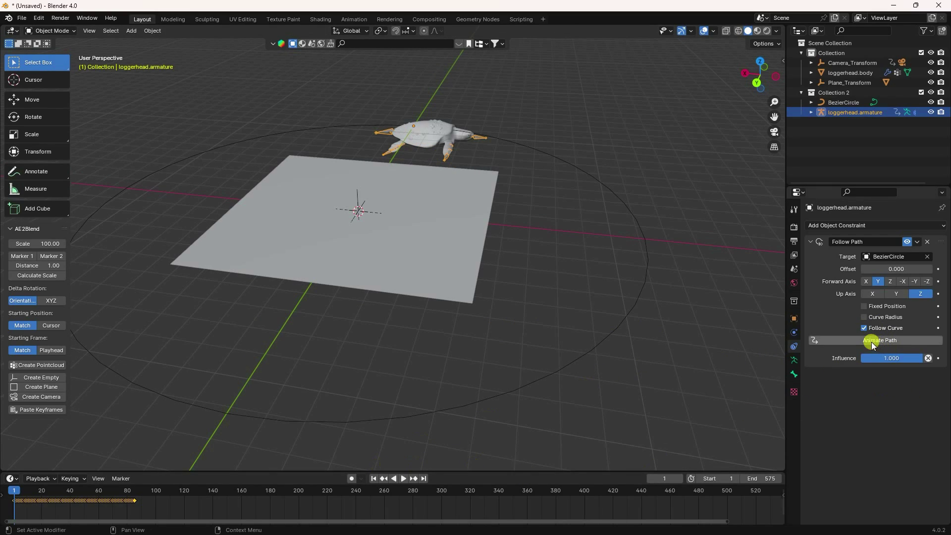
pyautogui.click(865, 340)
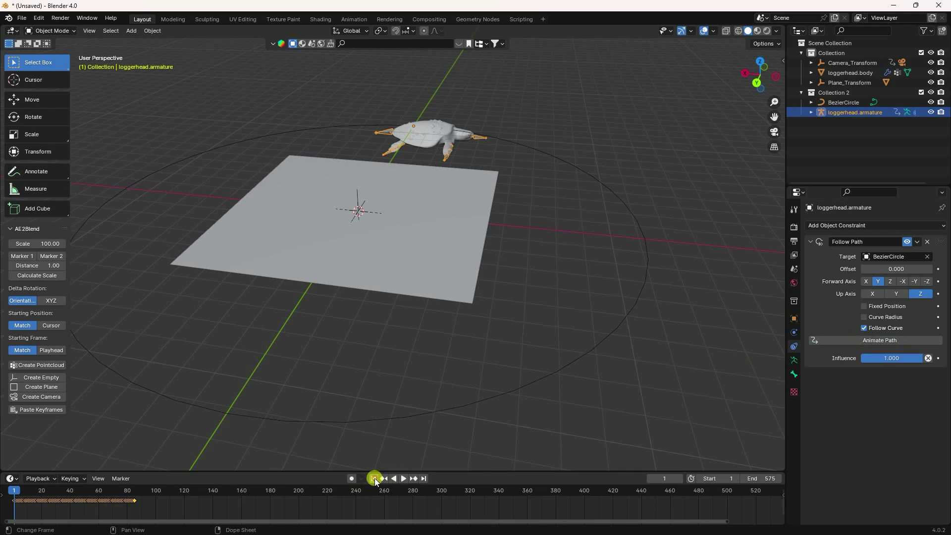
# Step: Play the animation to watch the turtle swim around the circle
pyautogui.click(404, 478)
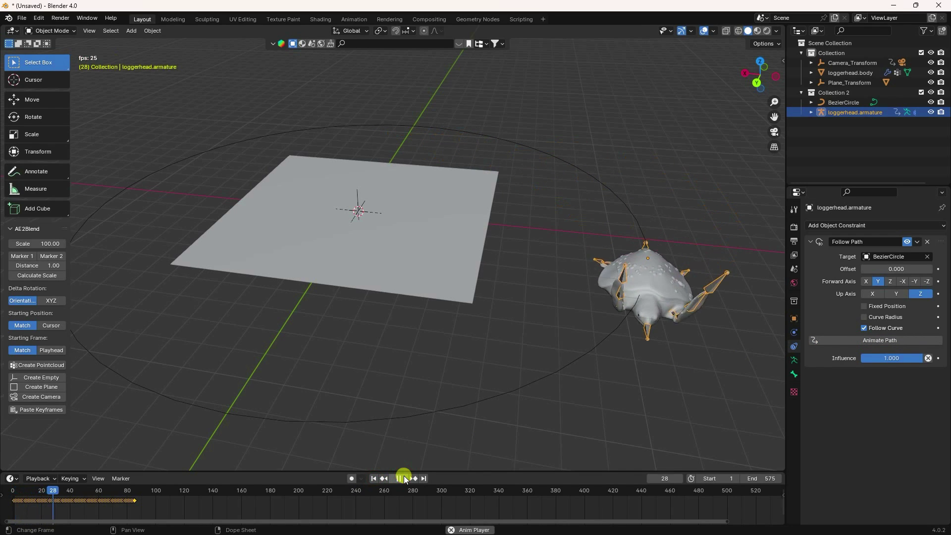
pyautogui.scroll(-1, 223, 168)
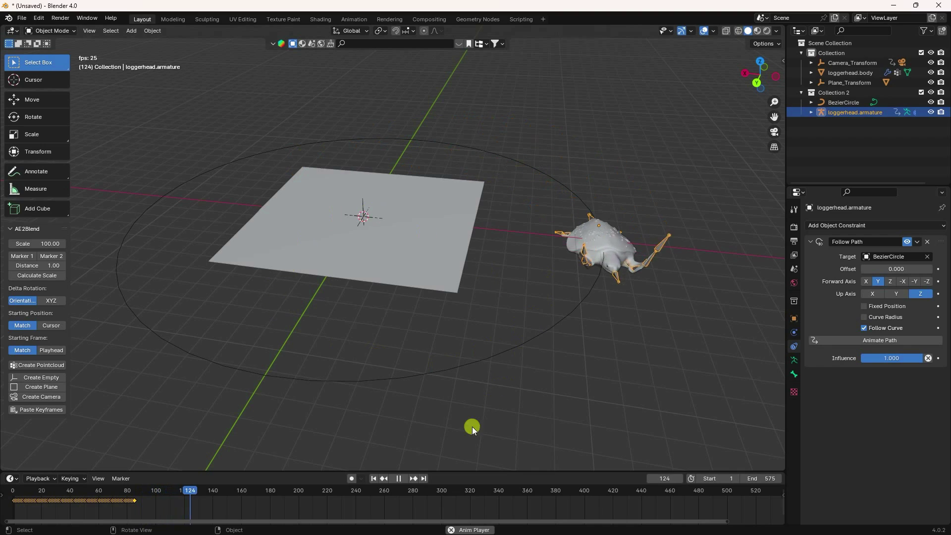
pyautogui.click(400, 478)
pyautogui.click(842, 102)
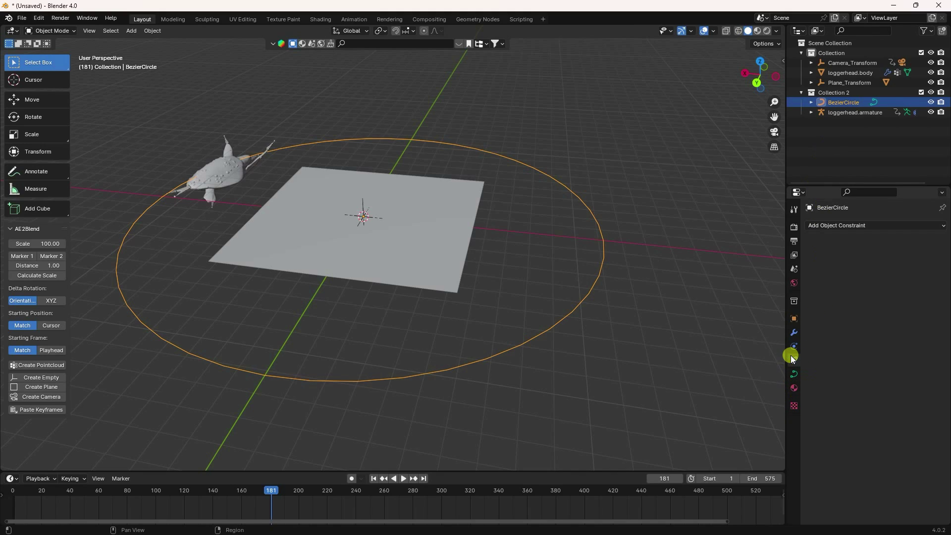
pyautogui.click(793, 373)
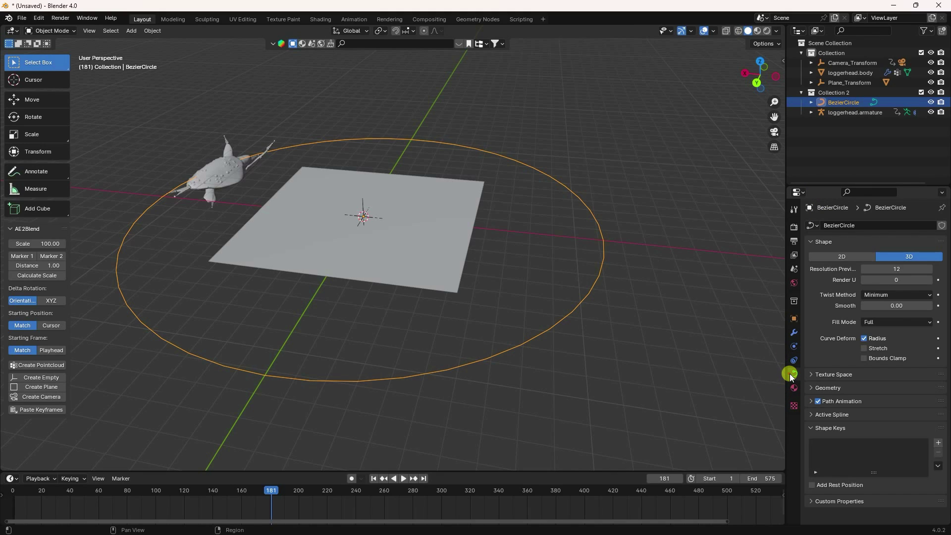
pyautogui.click(812, 401)
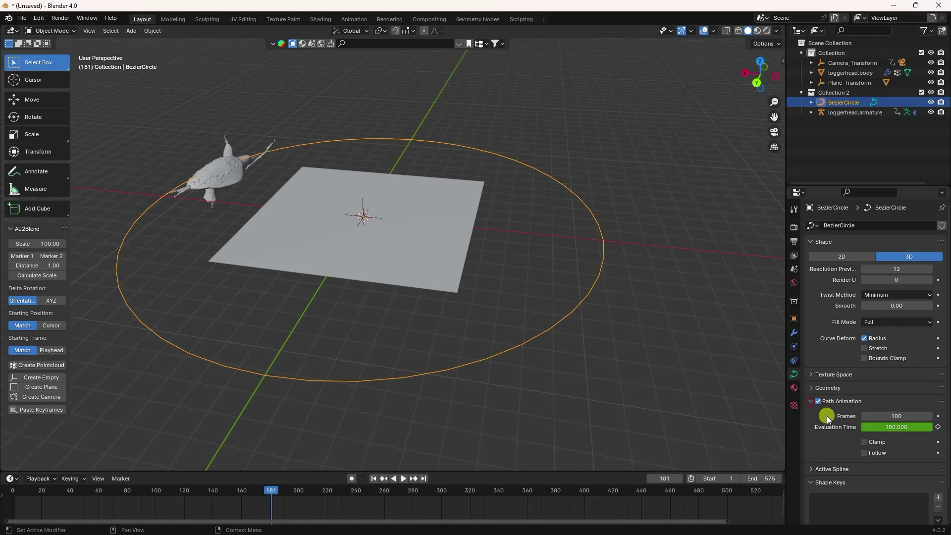
pyautogui.click(892, 416)
pyautogui.write('50')
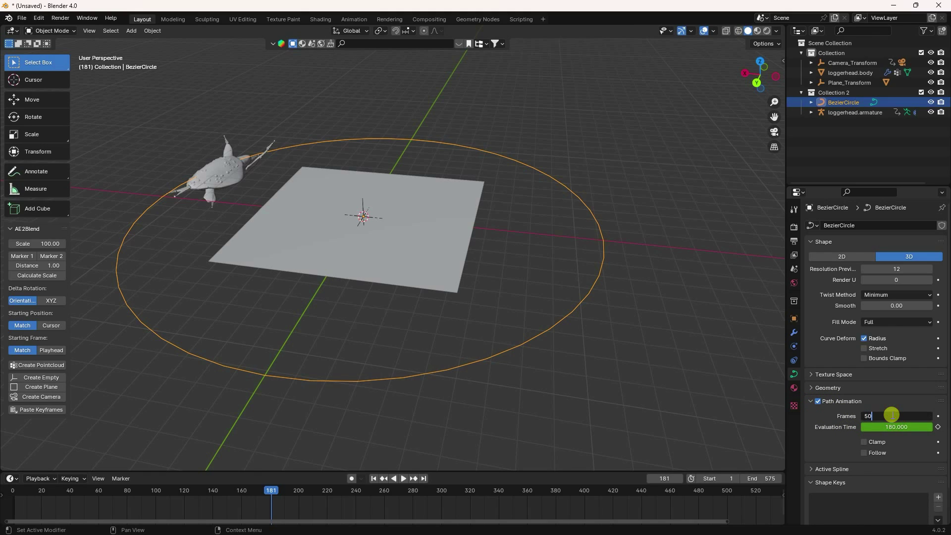
pyautogui.write('0')
pyautogui.press('Return')
pyautogui.click(375, 479)
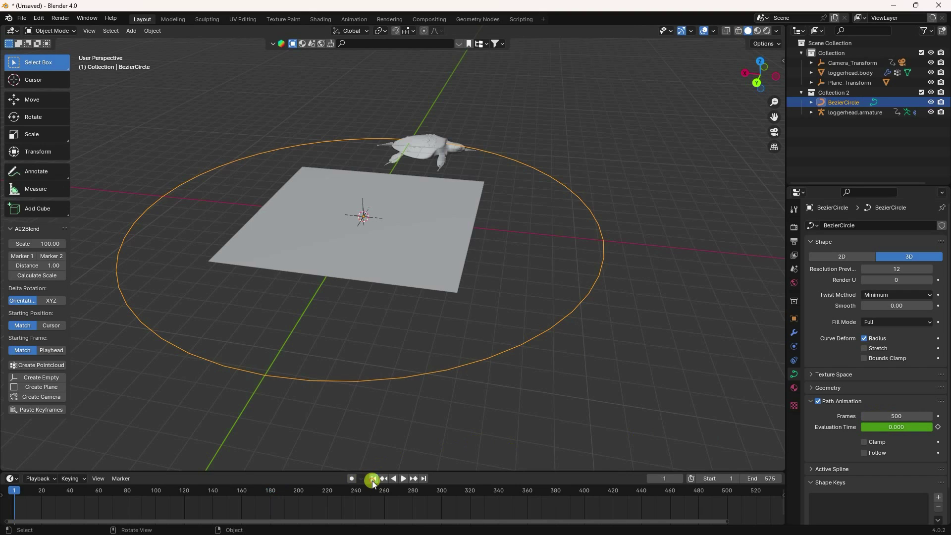
pyautogui.click(402, 479)
pyautogui.moveTo(430, 302); pyautogui.dragTo(454, 264)
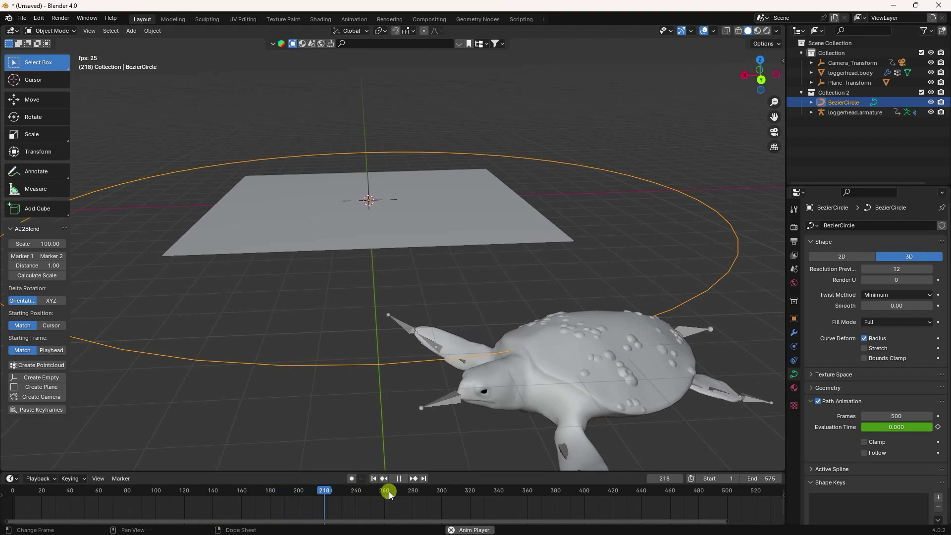
pyautogui.click(399, 478)
pyautogui.moveTo(427, 402); pyautogui.dragTo(454, 361)
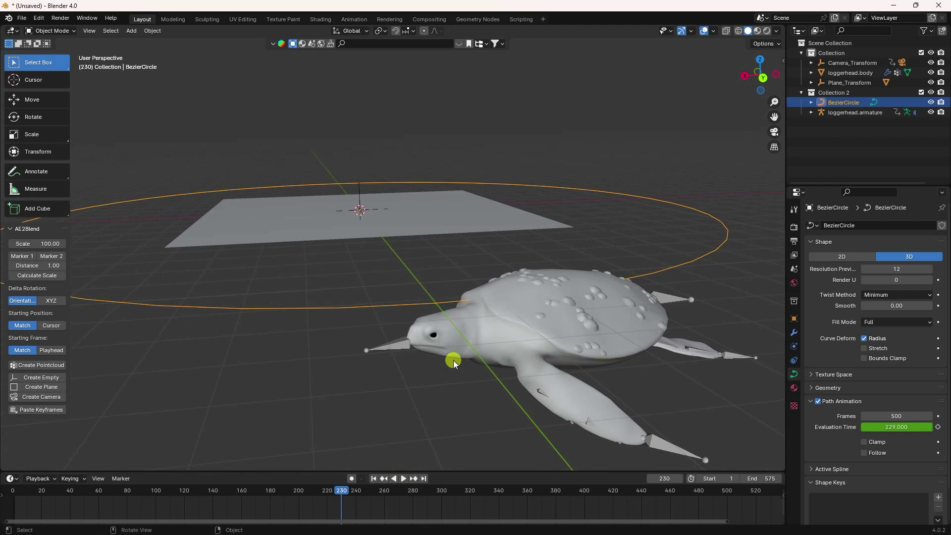
pyautogui.click(528, 309)
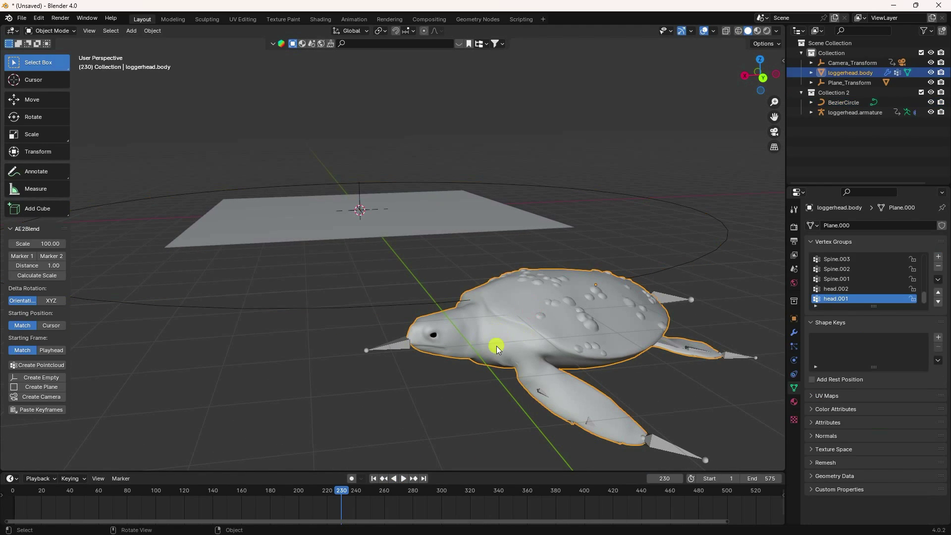
# Step: In the Shading workspace, load the loggerhead_8bit albedo image into the body's Image Texture node
pyautogui.click(318, 19)
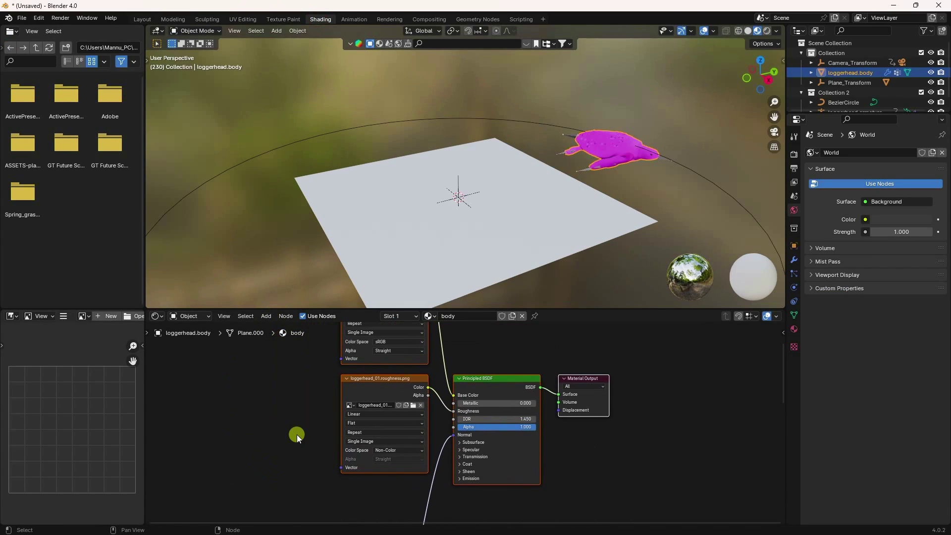
pyautogui.scroll(2, 391, 403)
pyautogui.scroll(3, 463, 379)
pyautogui.hscroll(-3, 463, 379)
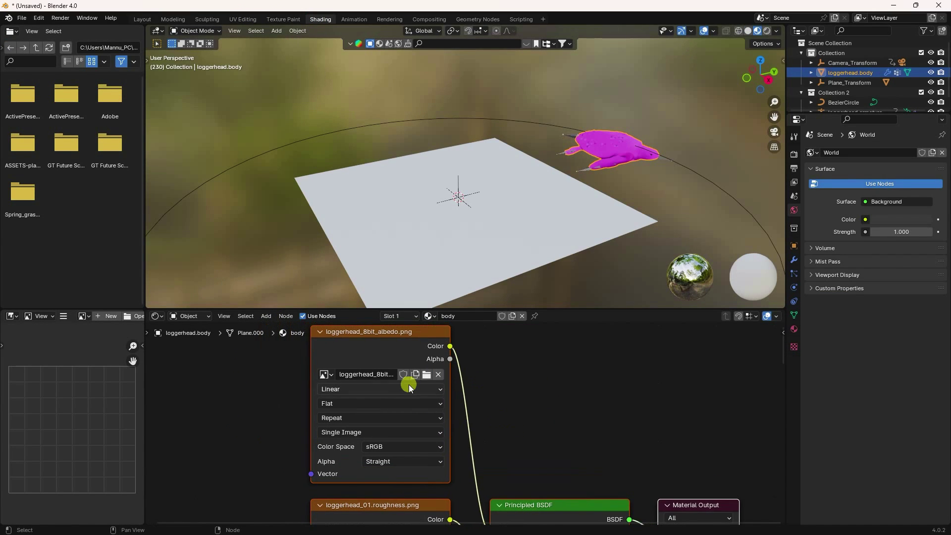
pyautogui.click(482, 364)
pyautogui.click(428, 373)
pyautogui.click(276, 378)
pyautogui.click(239, 397)
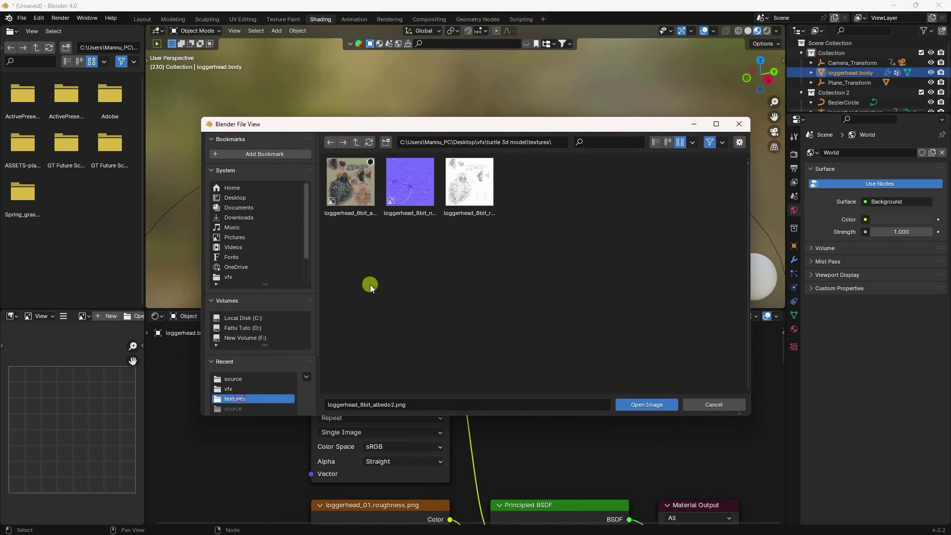
pyautogui.click(352, 187)
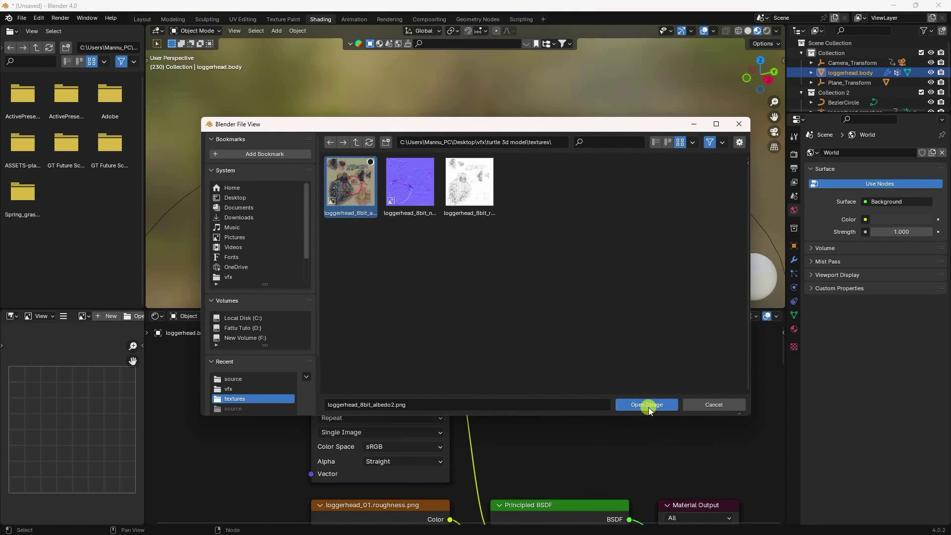
pyautogui.click(649, 410)
pyautogui.scroll(-5, 529, 435)
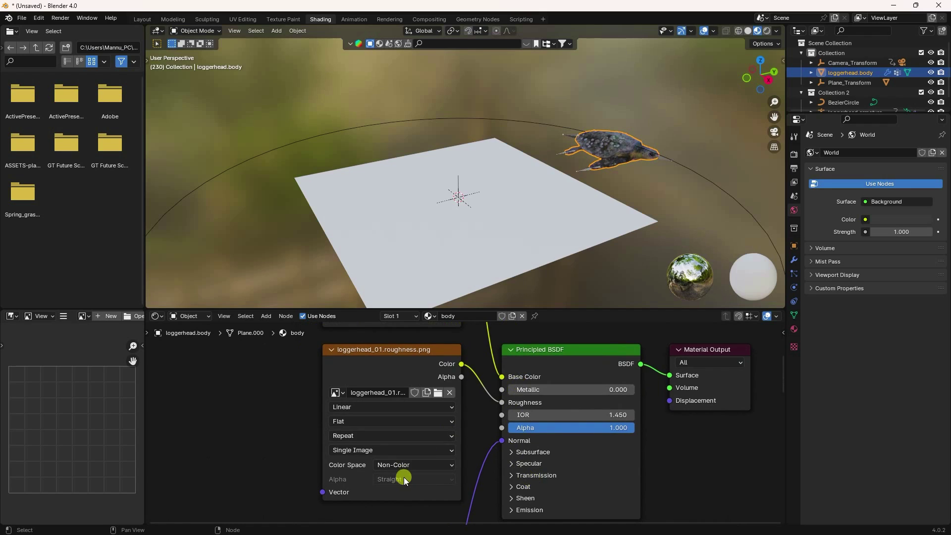
# Step: Load the loggerhead_8bit roughness image into its texture node
pyautogui.click(439, 393)
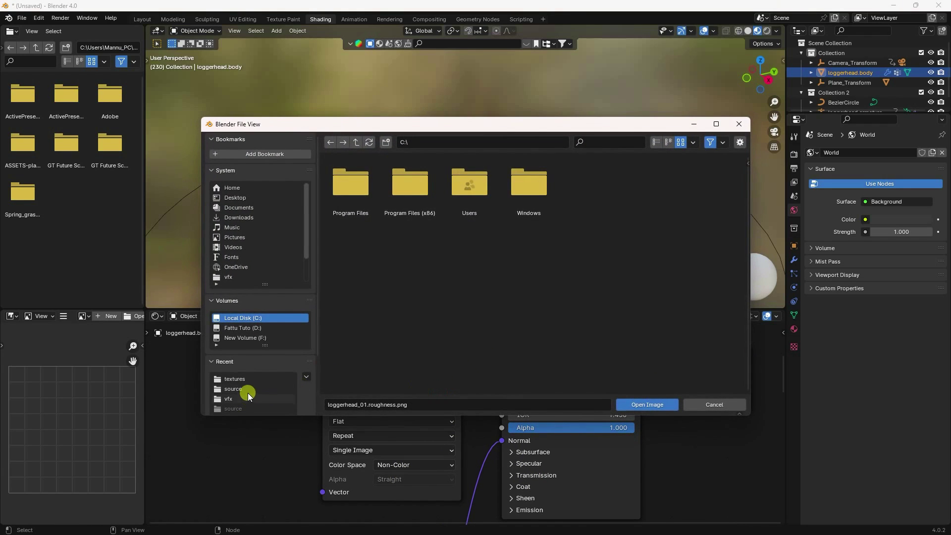
pyautogui.click(240, 378)
pyautogui.click(461, 186)
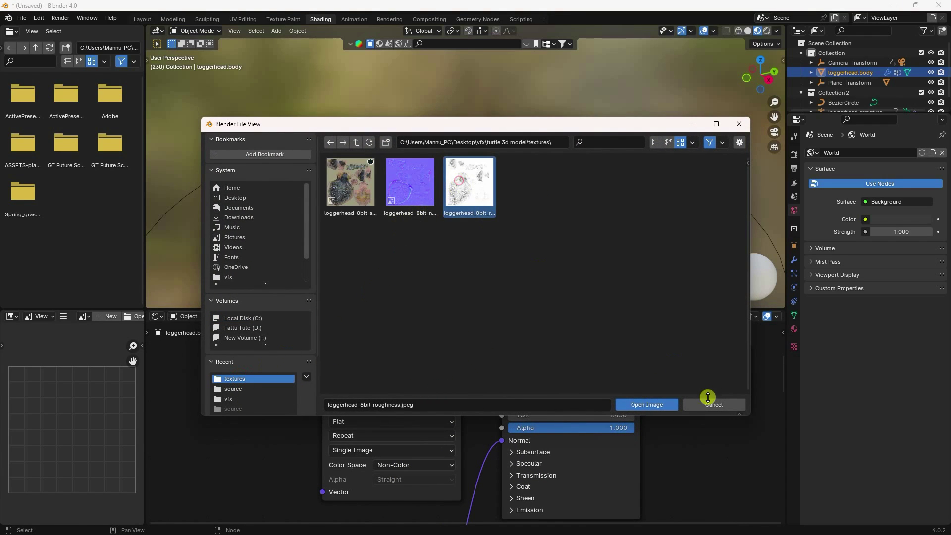
pyautogui.click(644, 404)
pyautogui.scroll(-3, 187, 367)
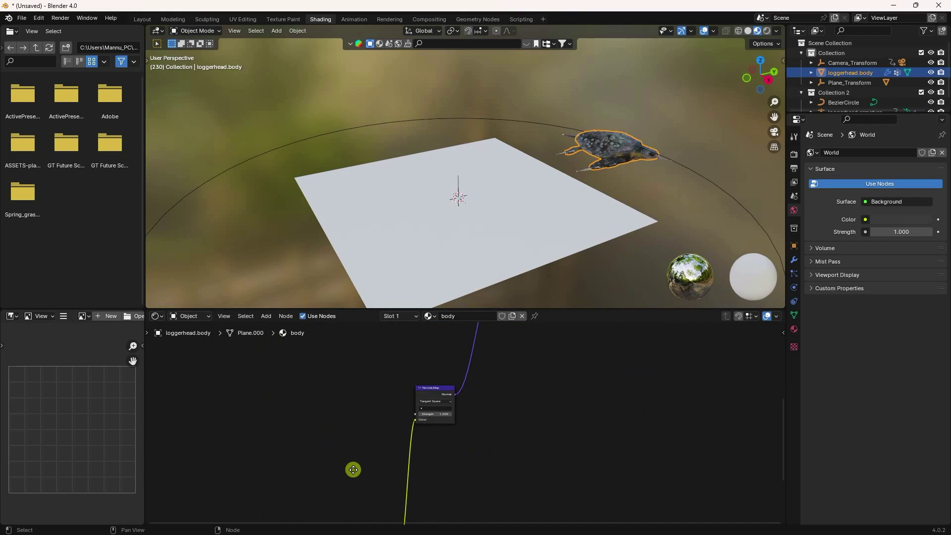
# Step: Load the normal map image, inspect the textured turtle, and return to Layout
pyautogui.moveTo(353, 475); pyautogui.dragTo(388, 333)
pyautogui.scroll(5, 347, 455)
pyautogui.click(381, 420)
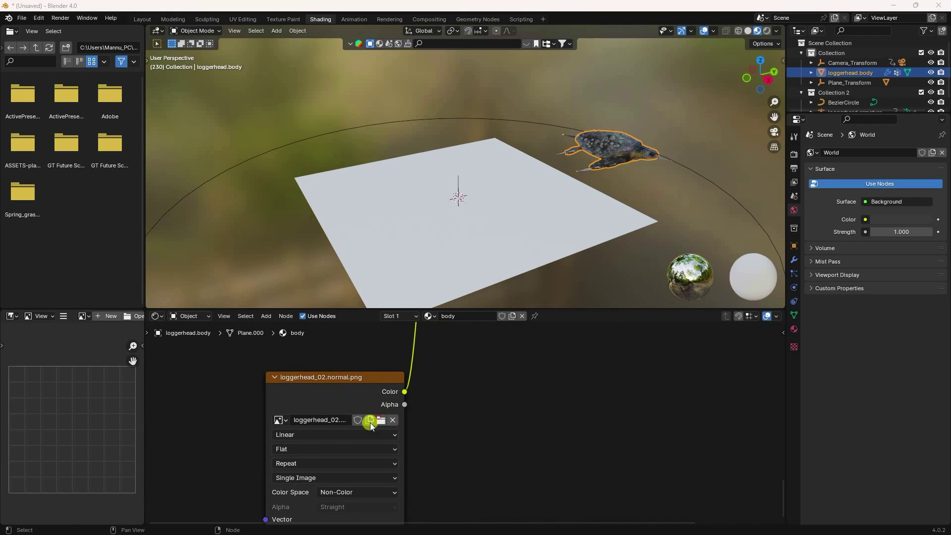
pyautogui.click(236, 380)
pyautogui.click(398, 195)
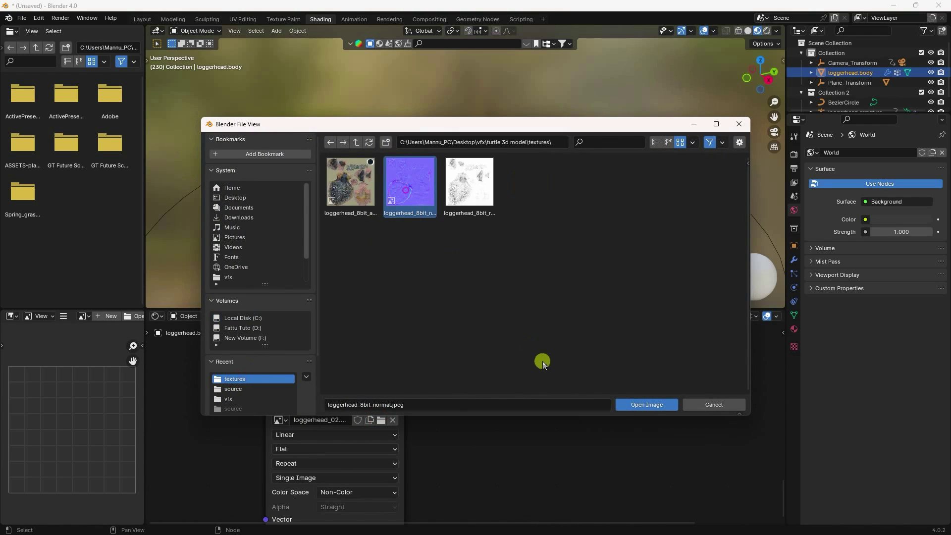
pyautogui.click(635, 409)
pyautogui.moveTo(662, 176); pyautogui.dragTo(457, 174)
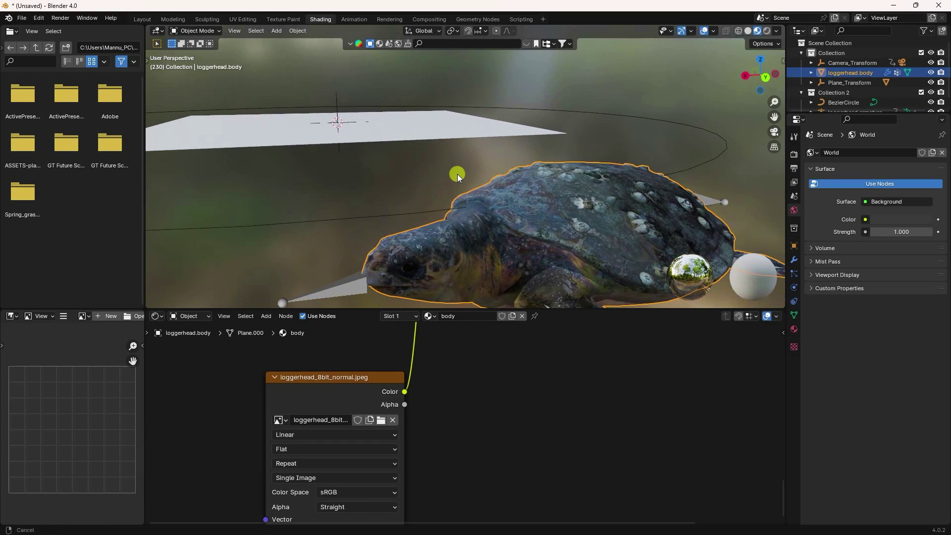
pyautogui.click(143, 19)
# Step: In camera view at frame 1, raise the BezierCircle swim path higher on Z
pyautogui.press('KP_0')
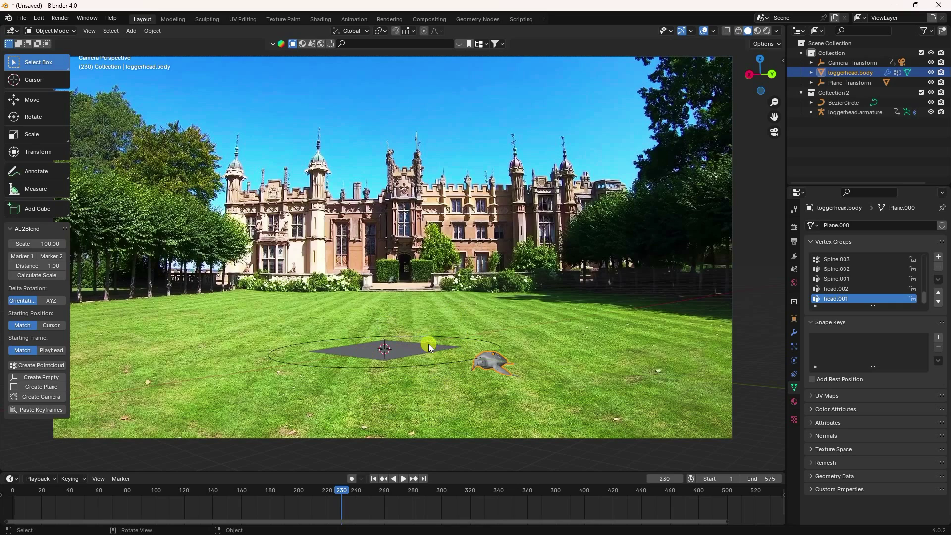
pyautogui.click(372, 478)
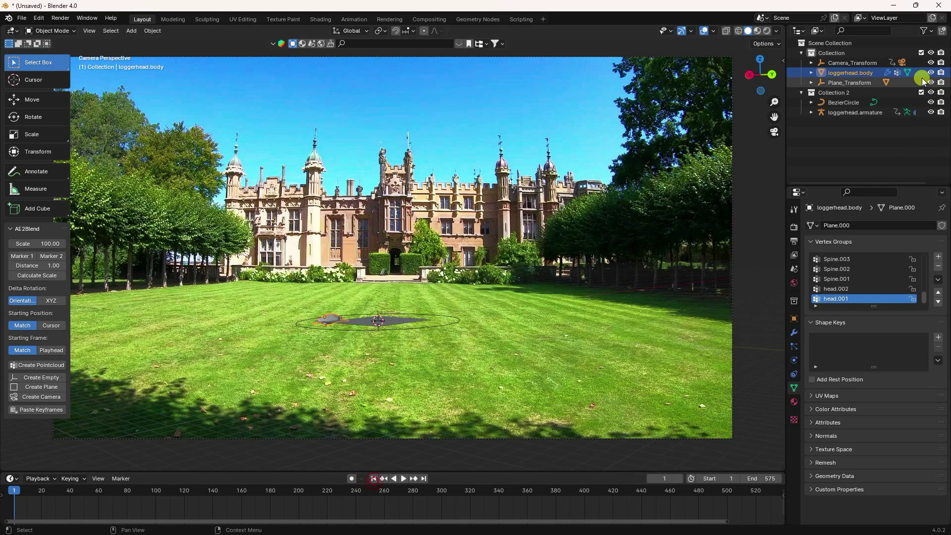
pyautogui.click(843, 103)
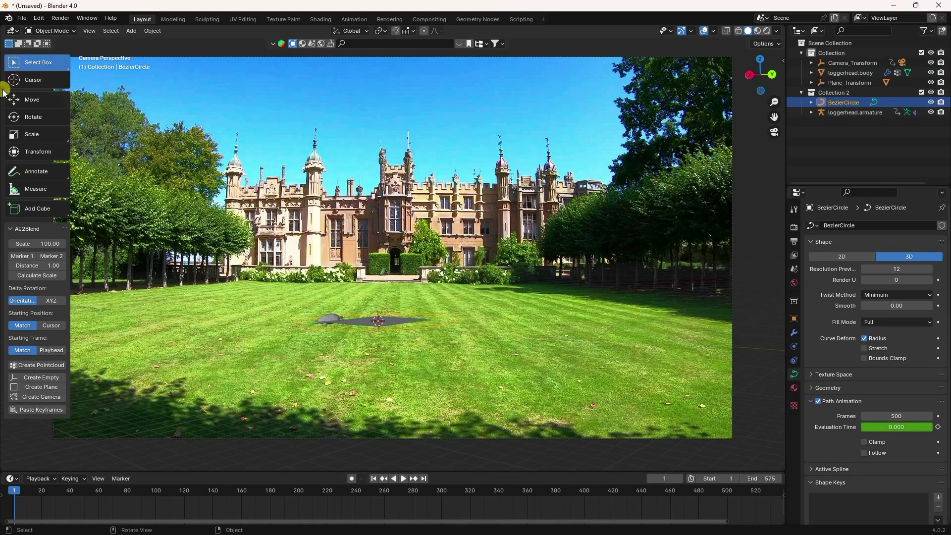
pyautogui.click(19, 97)
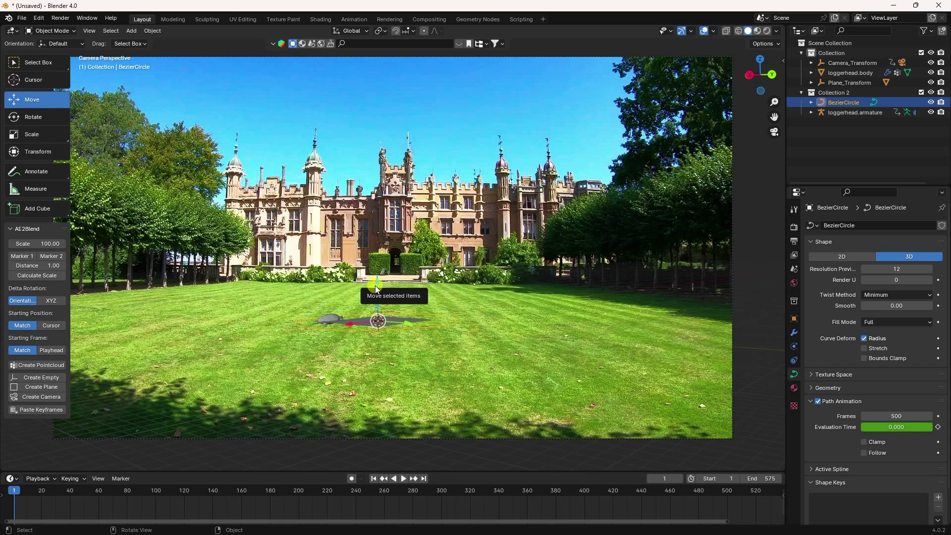
pyautogui.moveTo(376, 285); pyautogui.dragTo(421, 243)
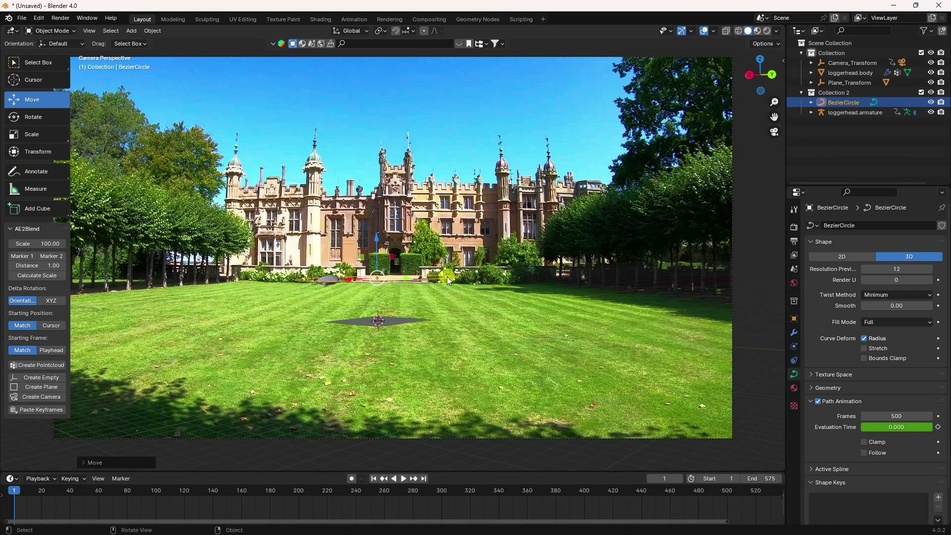
# Step: Check the raised path from orbit, then parent loggerhead.body under Camera_Transform in the Outliner
pyautogui.press('KP_0')
pyautogui.moveTo(319, 317); pyautogui.dragTo(372, 246)
pyautogui.press('KP_0')
pyautogui.scroll(1, 337, 287)
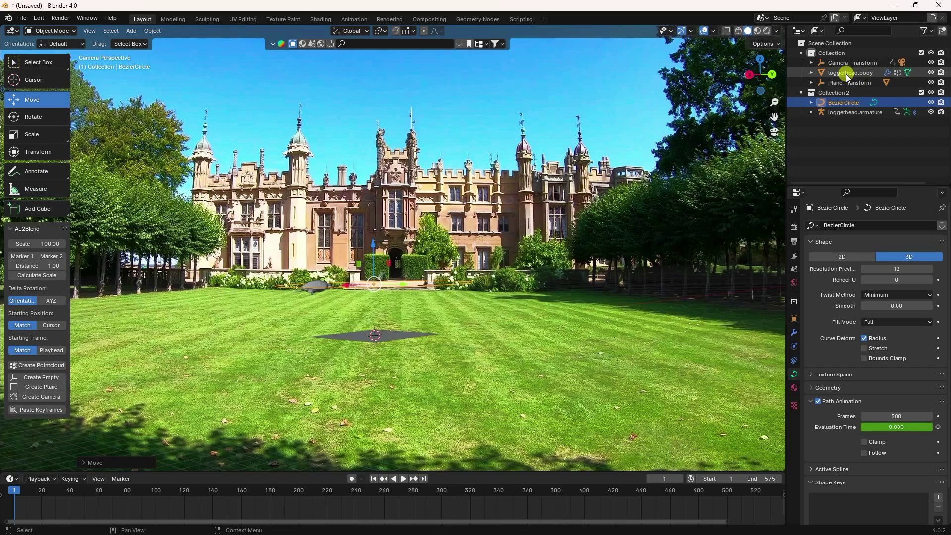
pyautogui.moveTo(845, 74); pyautogui.dragTo(841, 66)
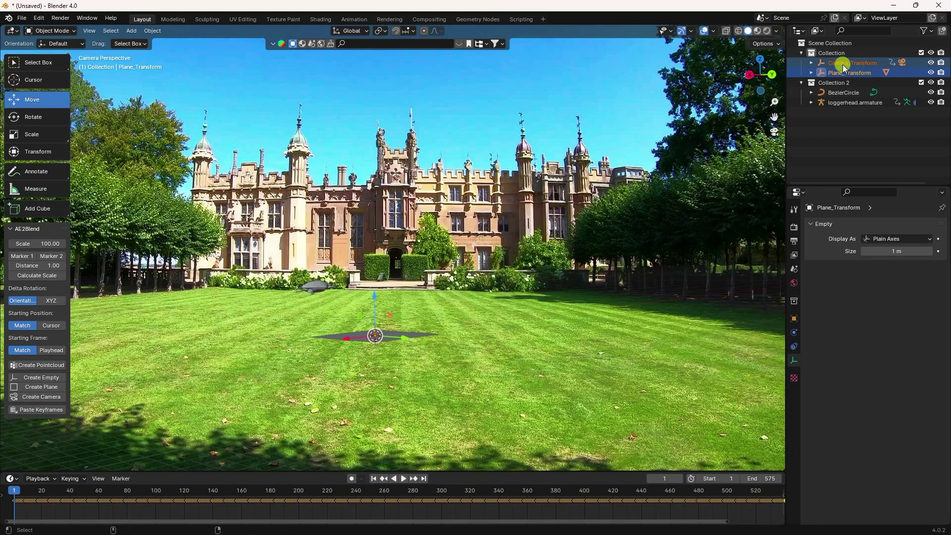
# Step: Parent Camera_Transform to Plane_Transform, scale Plane_Transform to about 1.2, and rewind to frame 1
pyautogui.hotkey('ctrl', 'p')
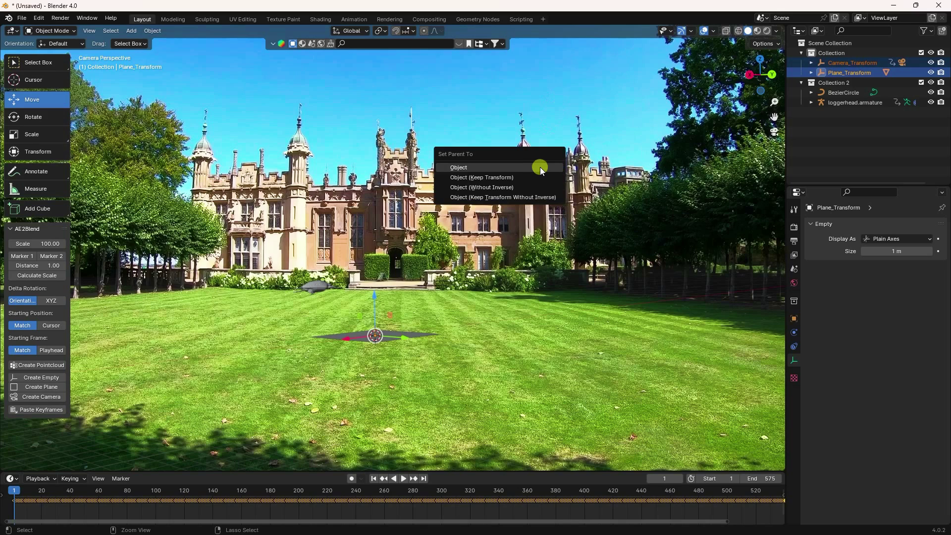
pyautogui.click(456, 170)
pyautogui.click(839, 64)
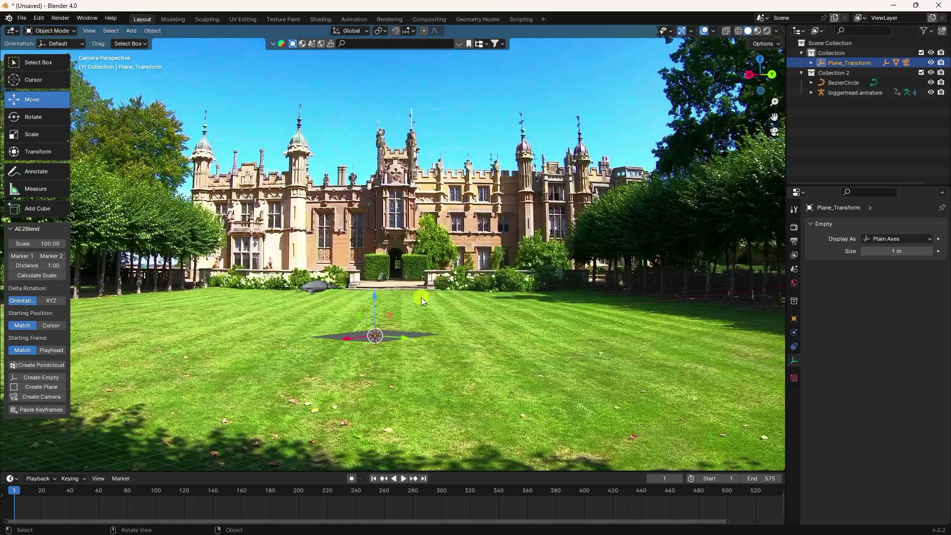
pyautogui.press('s')
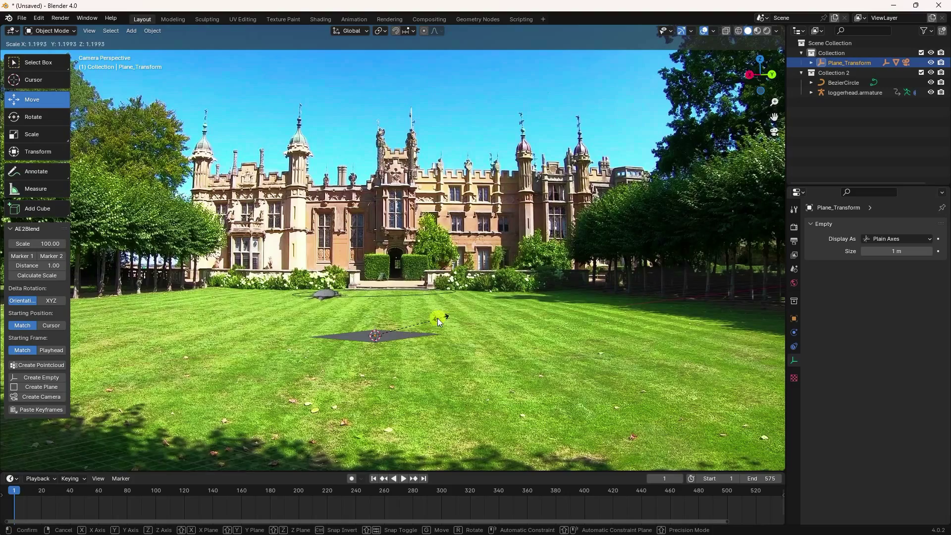
pyautogui.click(406, 332)
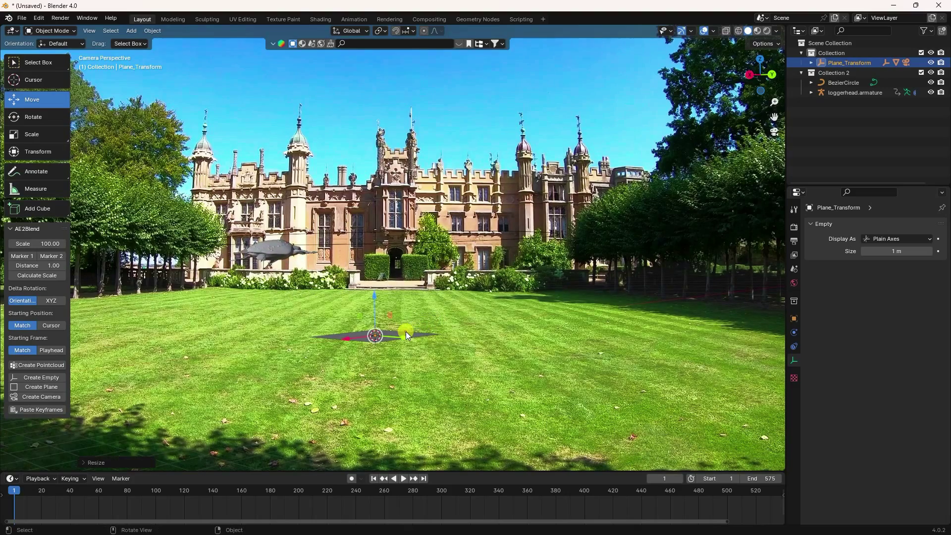
pyautogui.click(373, 479)
# Step: Play the swim animation to about frame 322, rewind to frame 1, and open the File menu
pyautogui.click(399, 479)
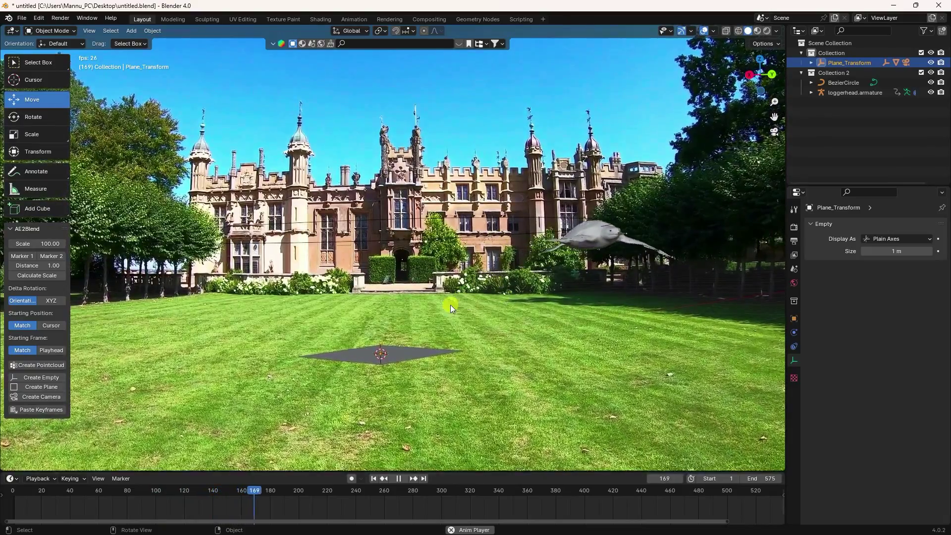
pyautogui.click(399, 478)
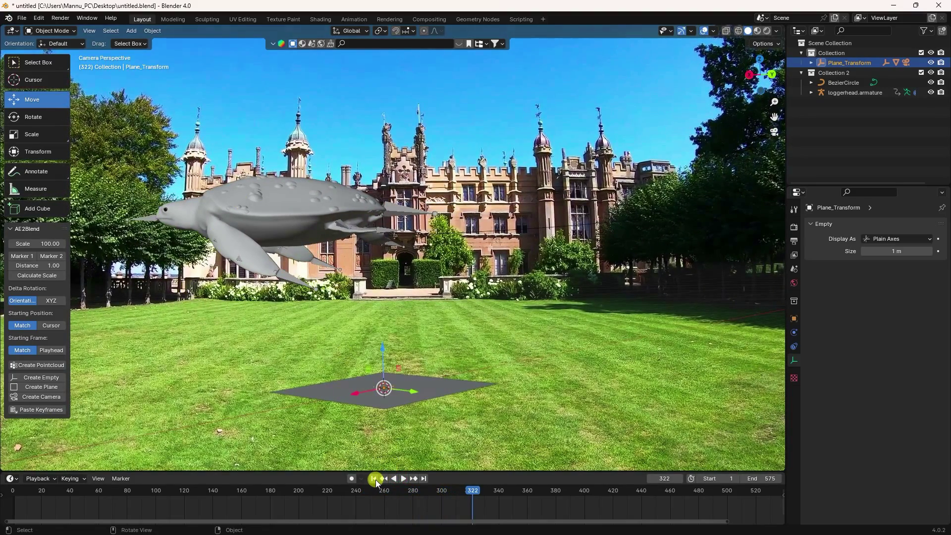
pyautogui.click(374, 478)
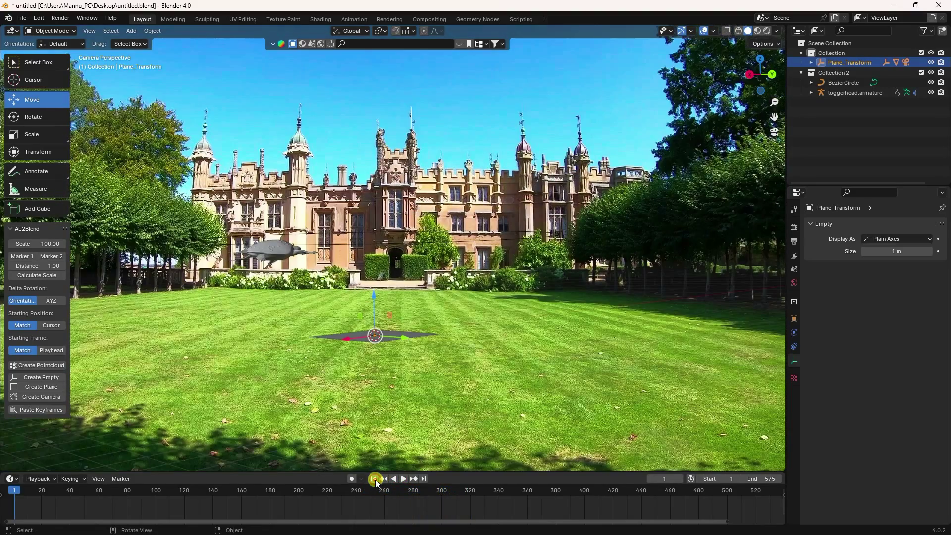
pyautogui.click(22, 20)
# Step: Import Loggerhead 18.fbx as a second turtle
pyautogui.moveTo(48, 162)
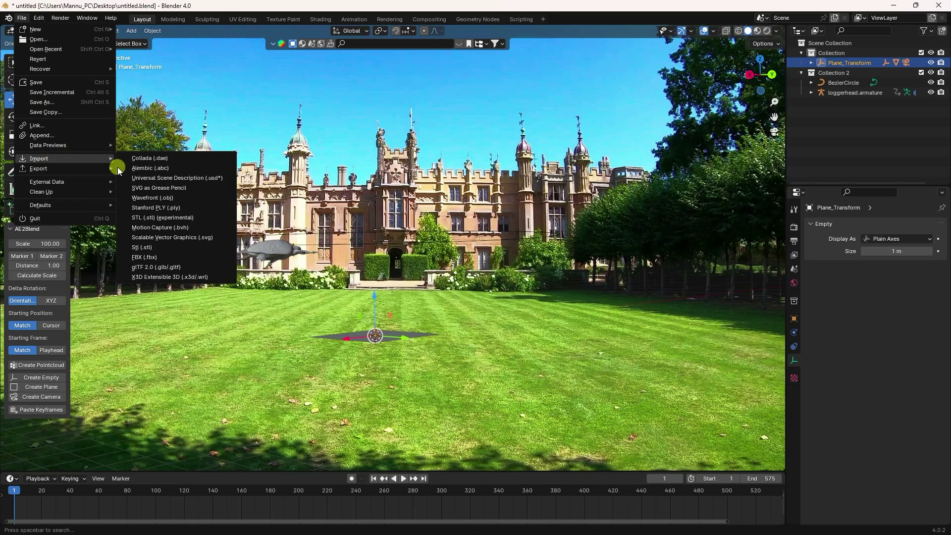
pyautogui.click(135, 258)
pyautogui.click(346, 186)
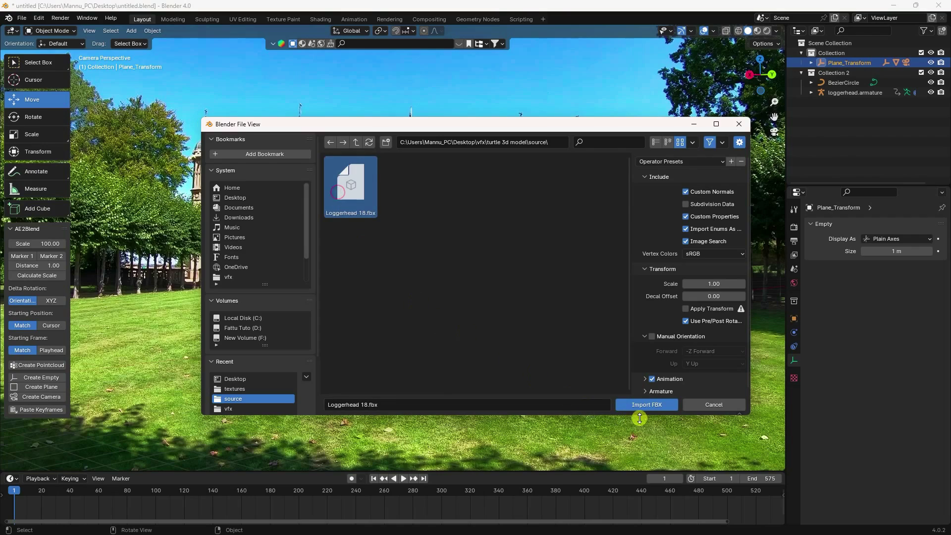
pyautogui.click(646, 405)
# Step: Scale the imported turtle armature up to about 1.56 in a free 3D view
pyautogui.press('KP_0')
pyautogui.scroll(6, 408, 304)
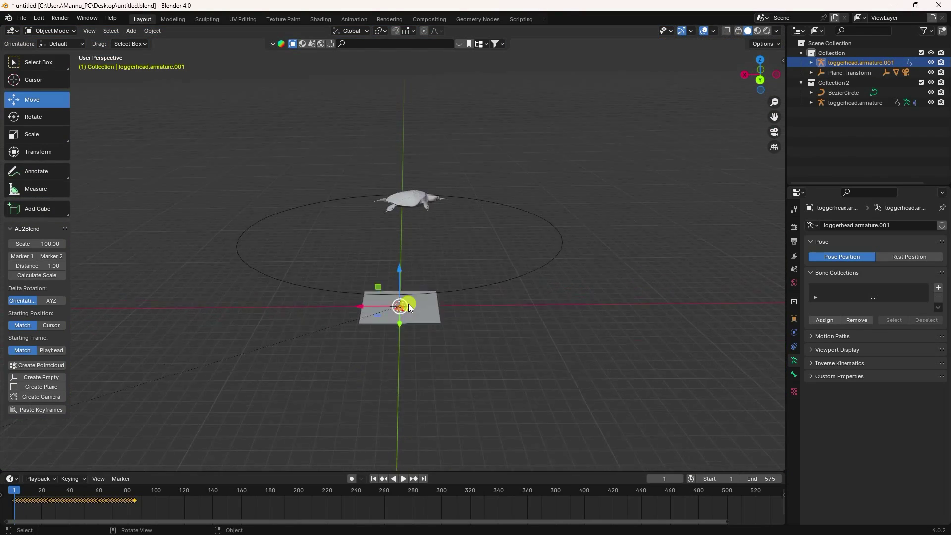
pyautogui.scroll(-3, 463, 366)
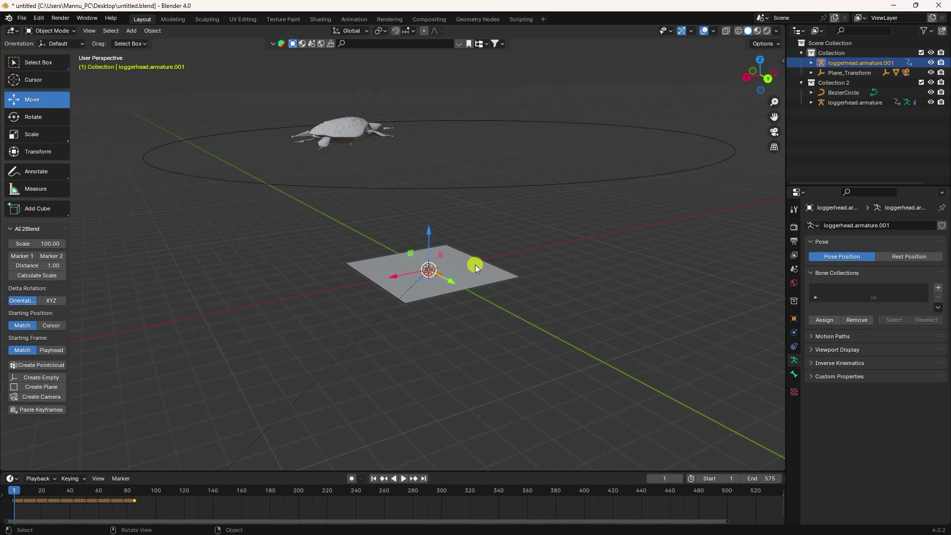
pyautogui.press('s')
pyautogui.click(692, 269)
pyautogui.press('s')
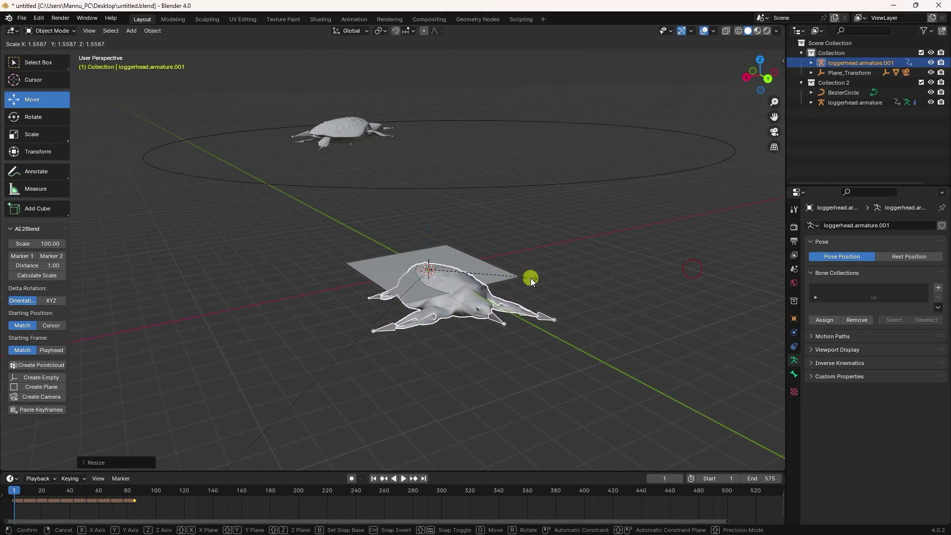
pyautogui.click(559, 278)
# Step: Rotate the second turtle exactly -90° on Z, then return to camera view
pyautogui.click(43, 118)
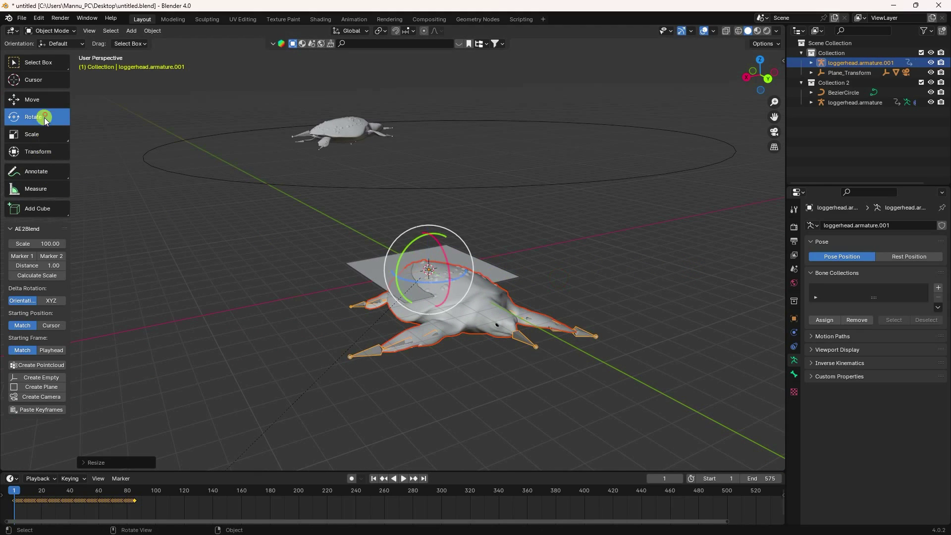
pyautogui.moveTo(434, 281); pyautogui.dragTo(395, 276)
pyautogui.click(99, 463)
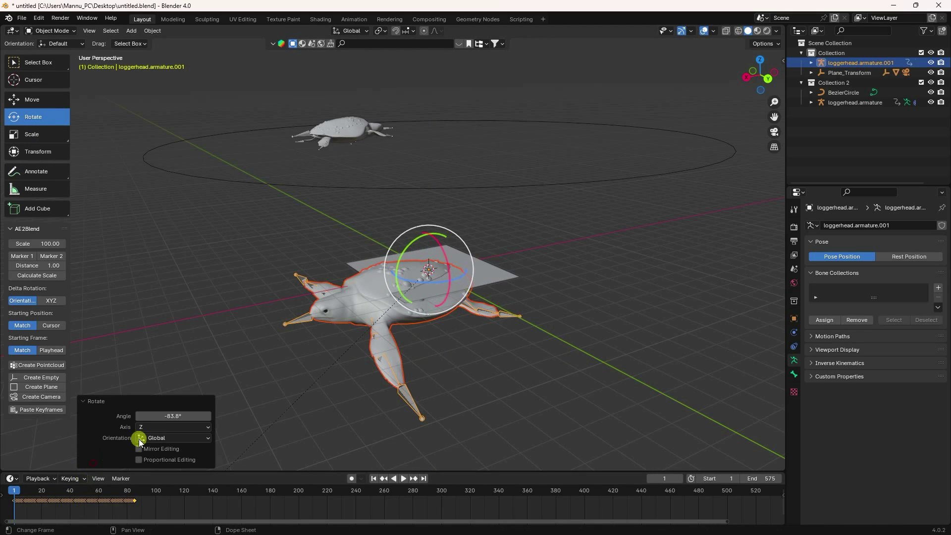
pyautogui.click(177, 419)
pyautogui.write('-90')
pyautogui.press('Return')
pyautogui.click(26, 99)
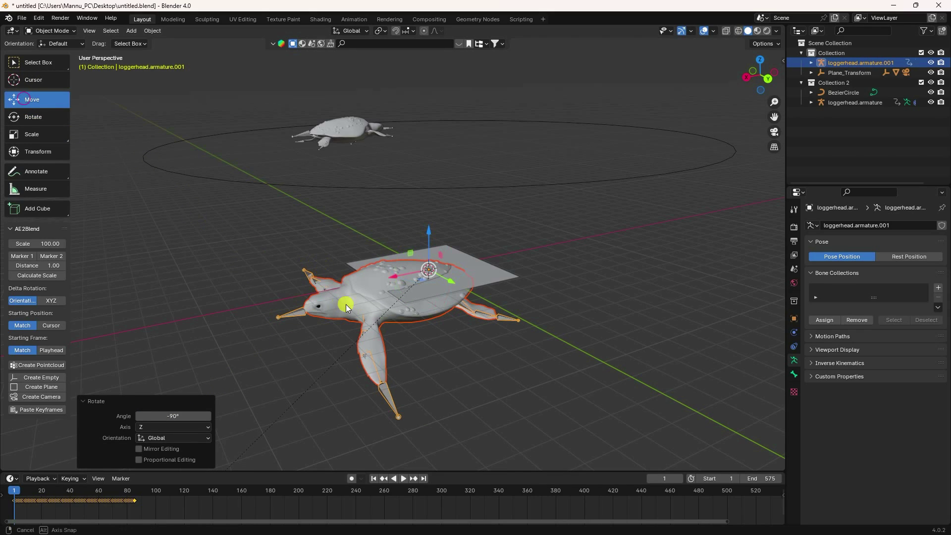
pyautogui.press('KP_0')
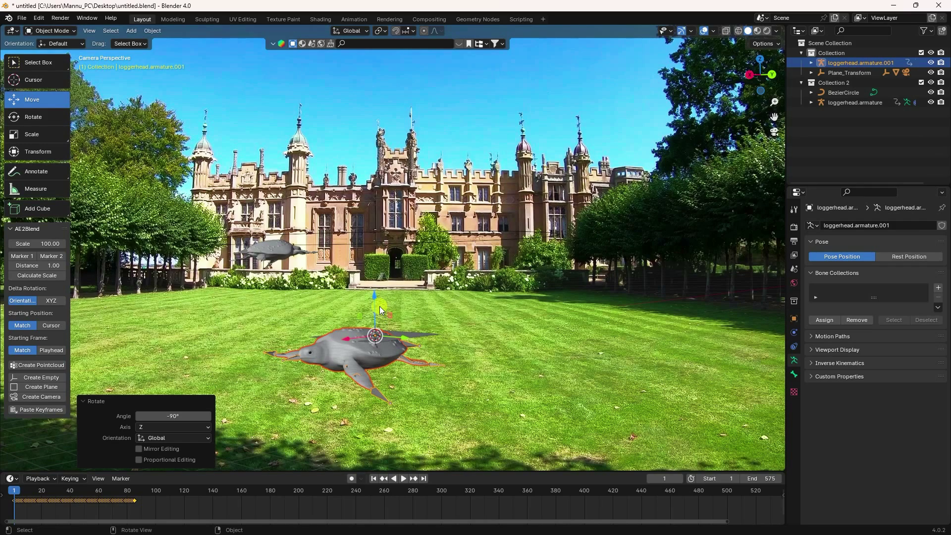
# Step: Move the second turtle along Y and X and turn it 28.5° on Z, placing it right of frame
pyautogui.moveTo(376, 296); pyautogui.dragTo(615, 310)
pyautogui.press('KP_0')
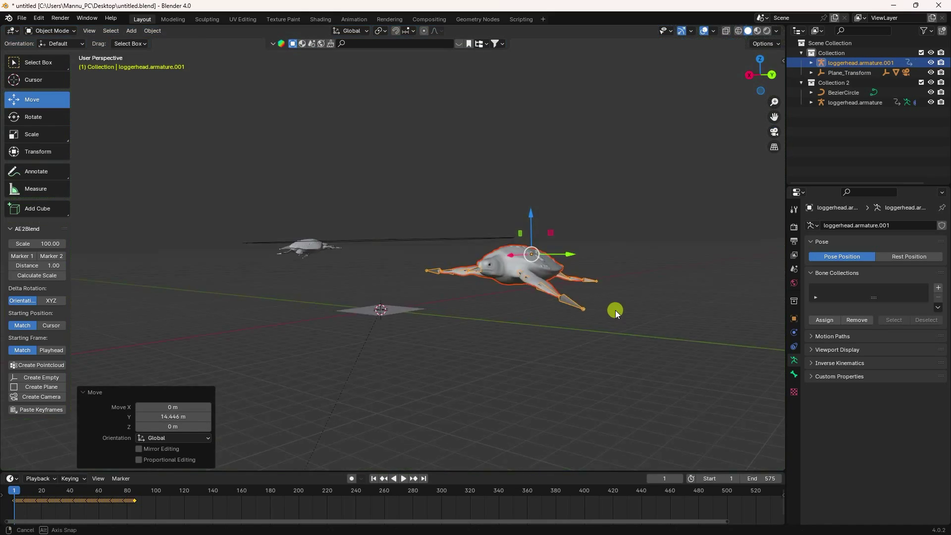
pyautogui.moveTo(409, 337); pyautogui.dragTo(570, 331)
pyautogui.press('KP_0')
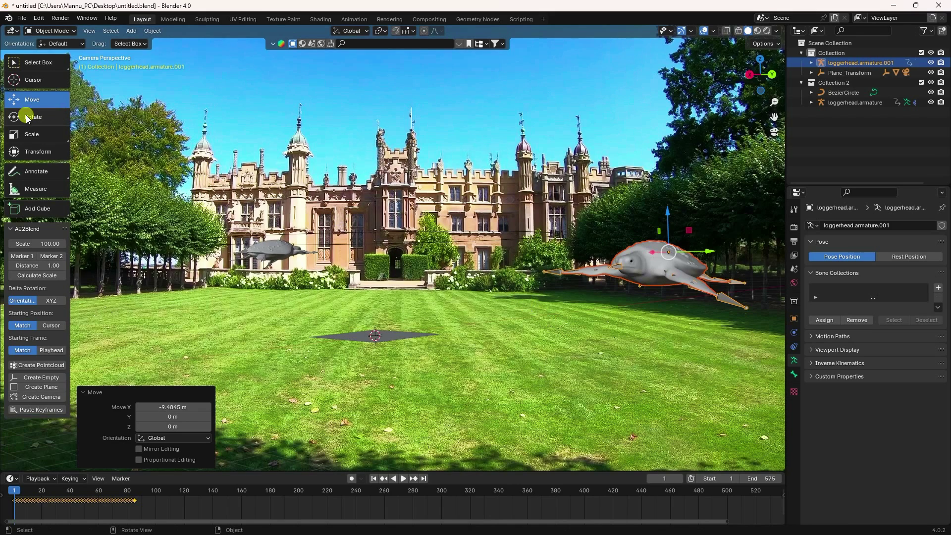
pyautogui.click(27, 118)
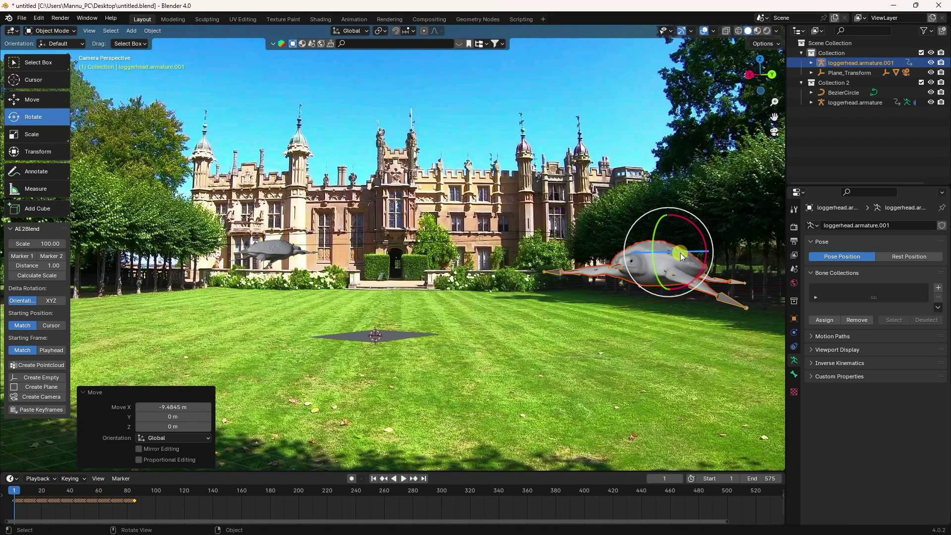
pyautogui.moveTo(680, 253); pyautogui.dragTo(630, 245)
pyautogui.click(27, 97)
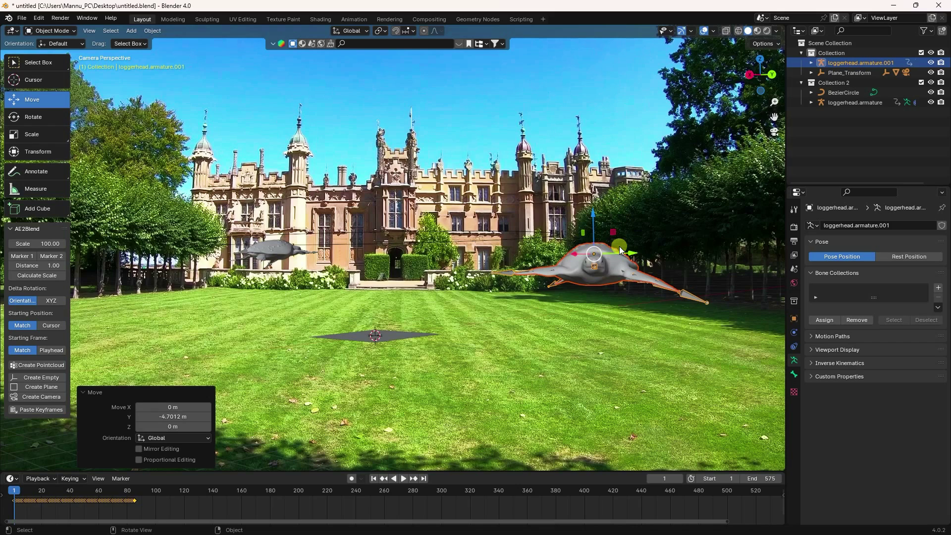
# Step: Apply all transforms to the second turtle and check its playback from frame 1
pyautogui.click(164, 30)
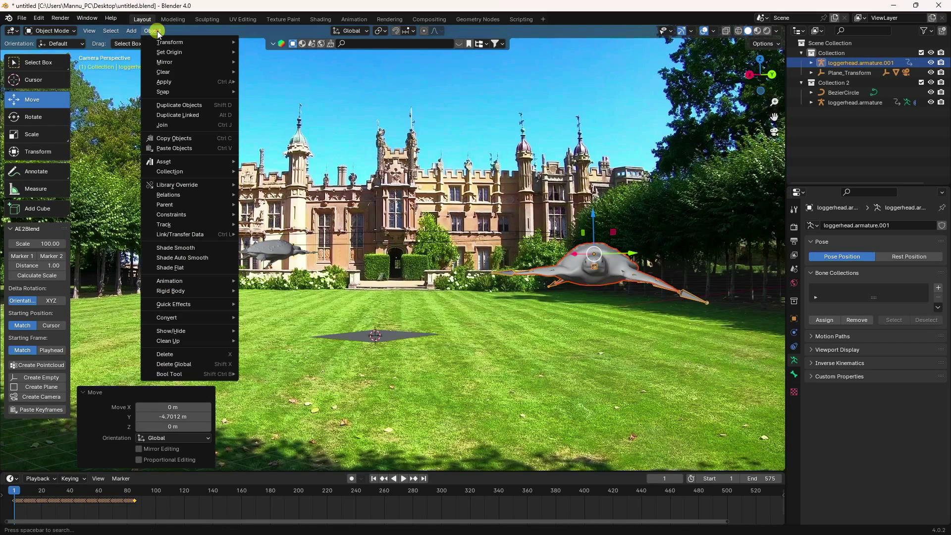
pyautogui.moveTo(170, 83)
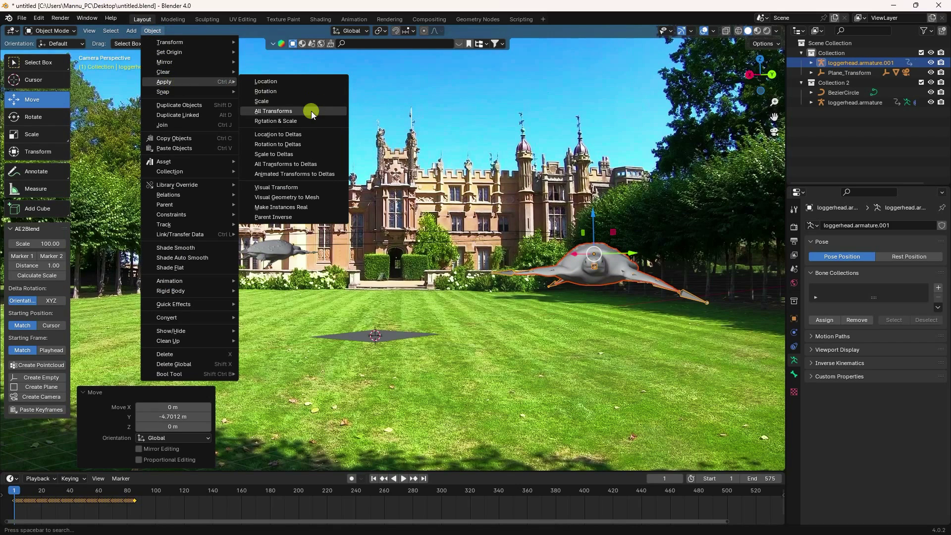
pyautogui.click(289, 111)
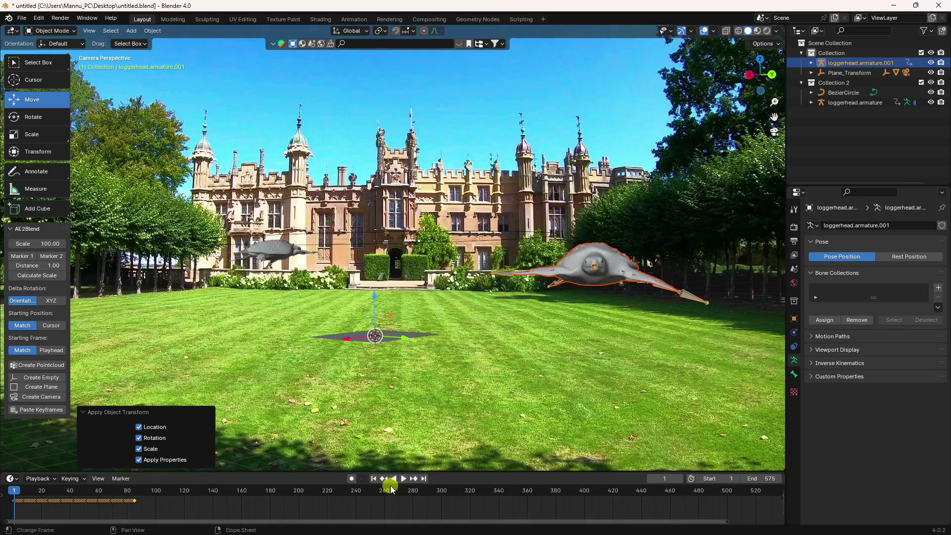
pyautogui.click(402, 479)
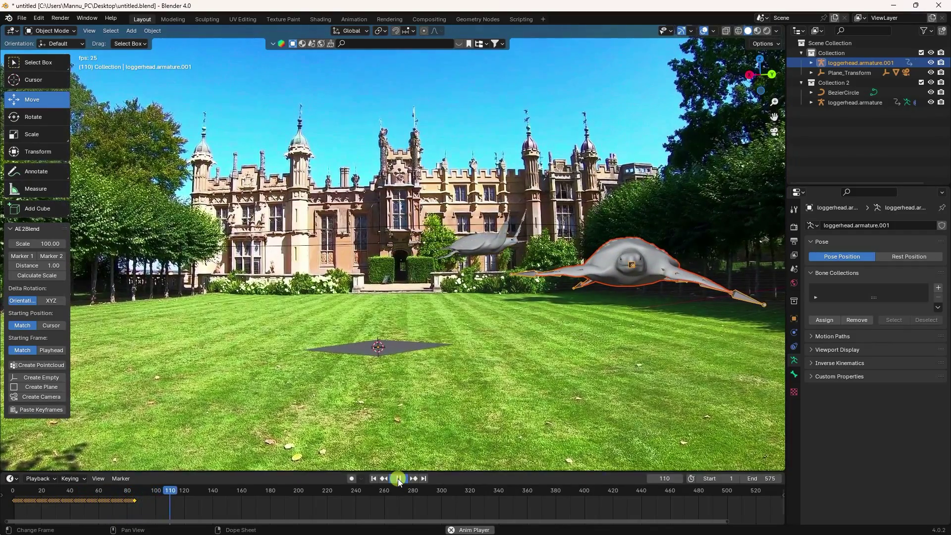
pyautogui.click(399, 478)
pyautogui.click(373, 478)
pyautogui.click(155, 507)
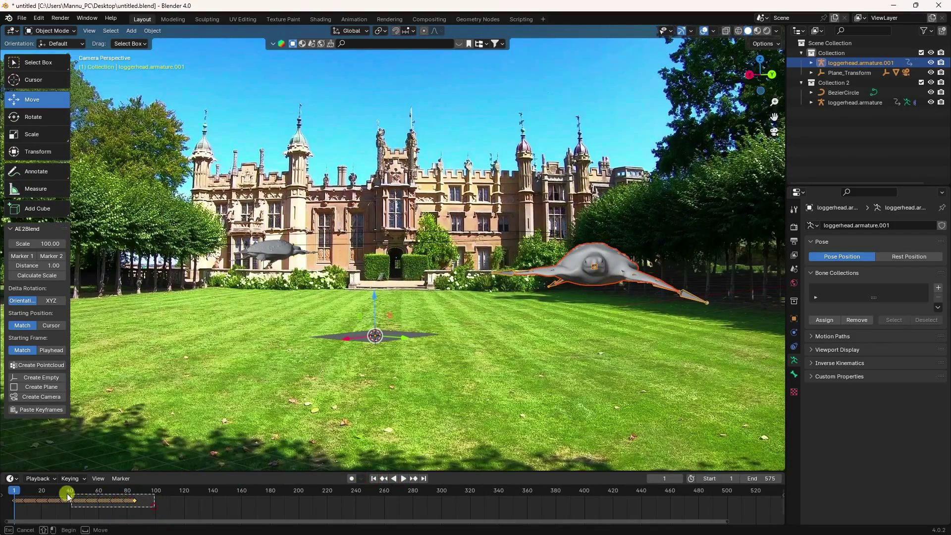
# Step: Make the turtle's keyframes cyclic in the Dope Sheet, then replay in the Timeline
pyautogui.click(11, 478)
pyautogui.click(141, 380)
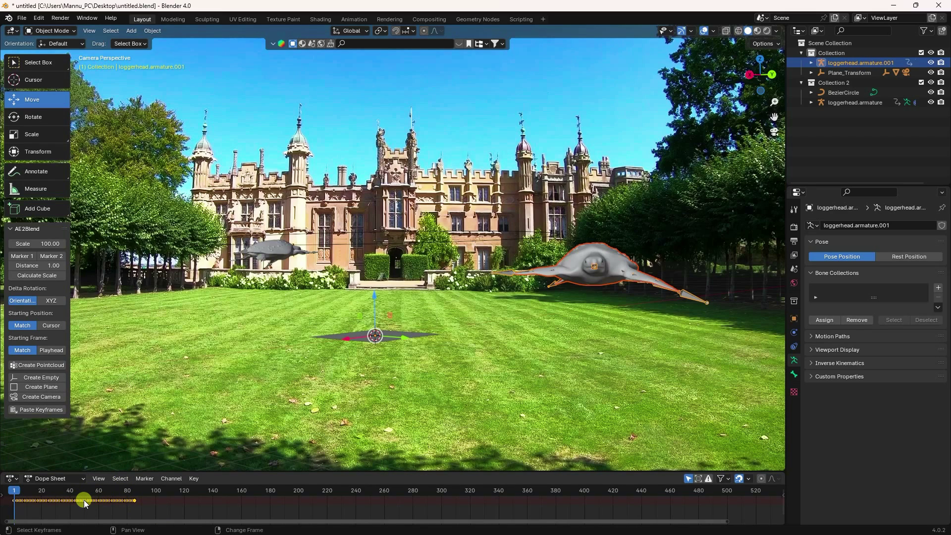
pyautogui.hotkey('shift', 'e')
pyautogui.click(55, 502)
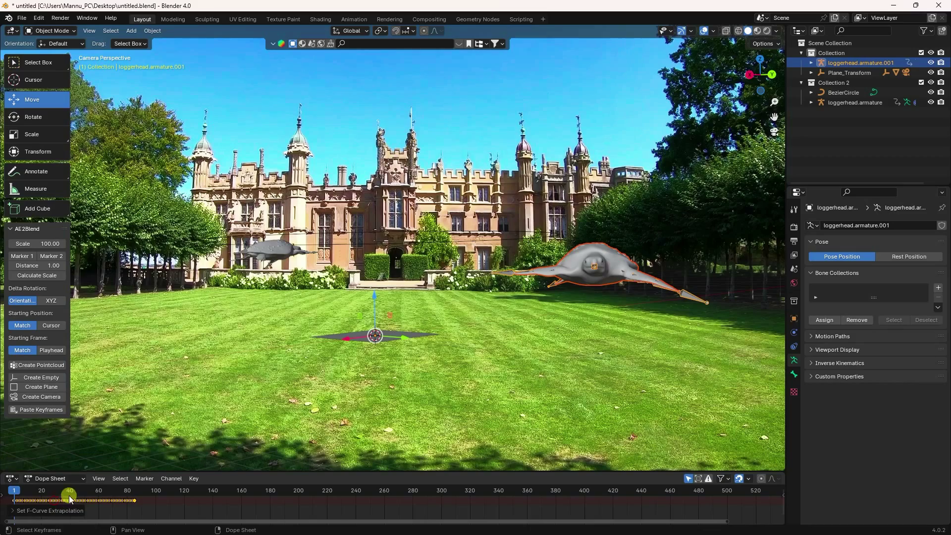
pyautogui.click(12, 479)
pyautogui.click(149, 386)
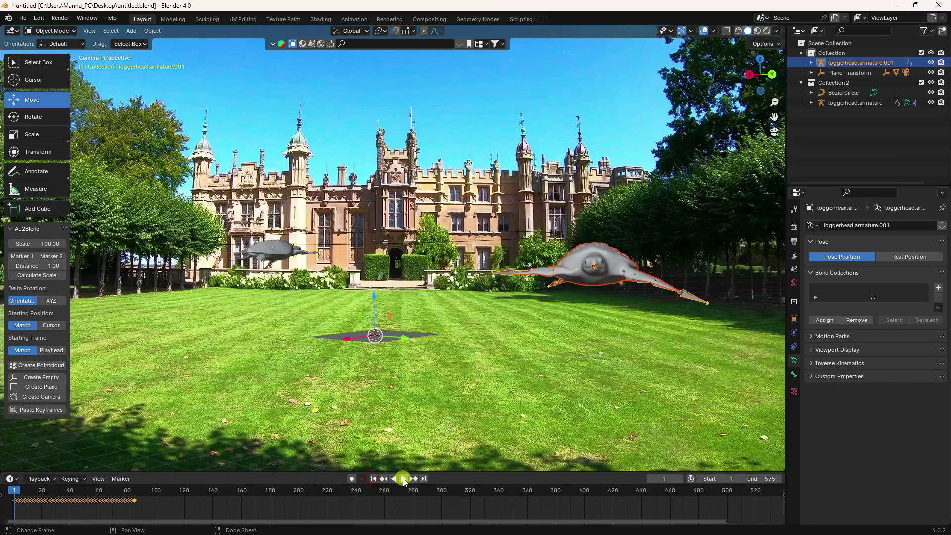
pyautogui.click(403, 478)
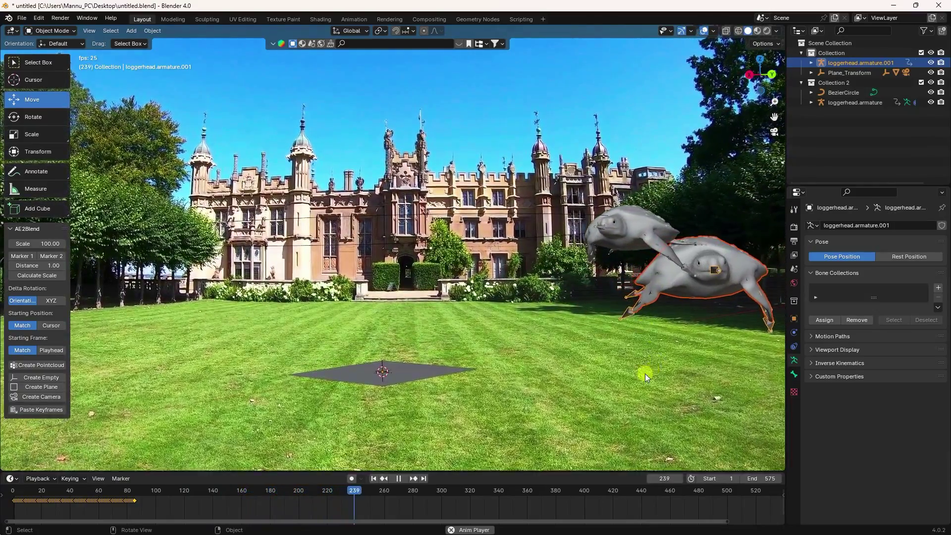
# Step: At frame 208, slide the armature and its child mesh −9.879 m along Y
pyautogui.press('space')
pyautogui.moveTo(377, 491); pyautogui.dragTo(313, 490)
pyautogui.moveTo(595, 222); pyautogui.dragTo(643, 229)
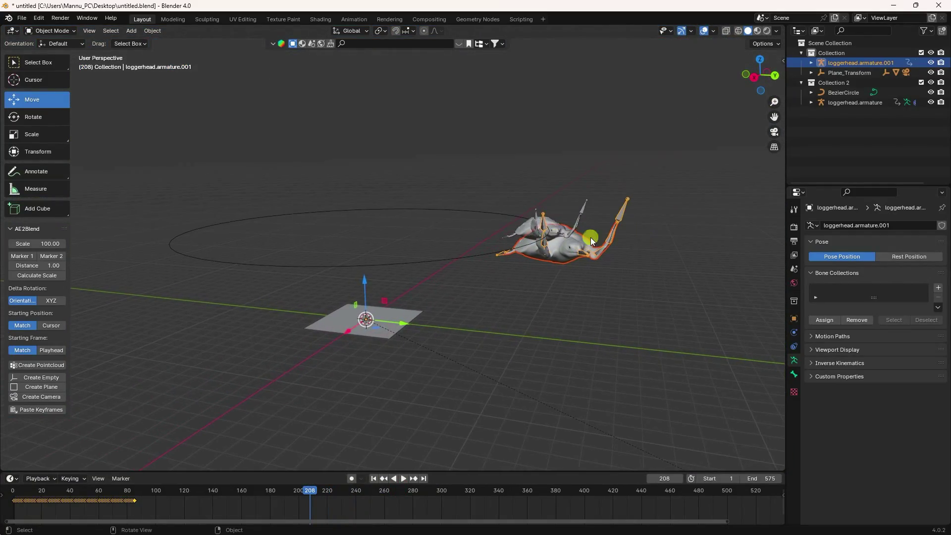
pyautogui.click(849, 63)
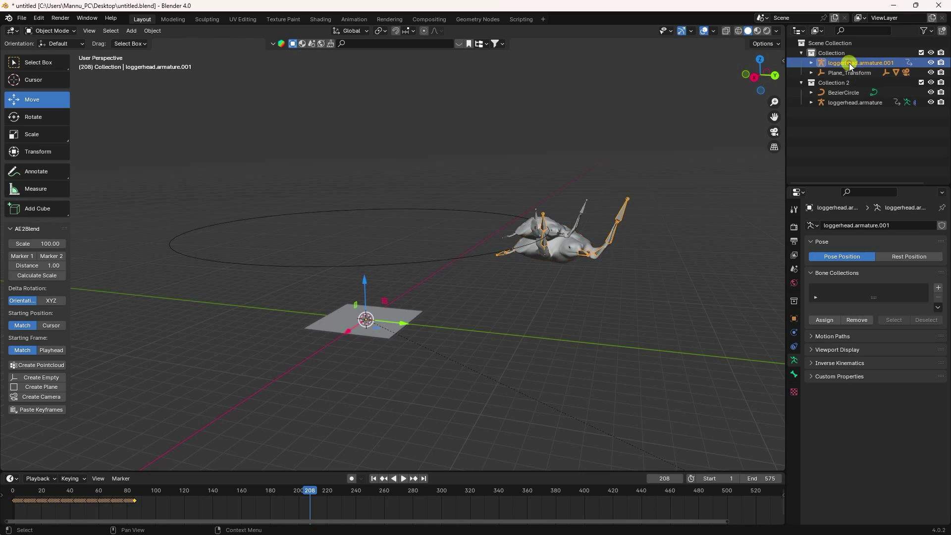
pyautogui.rightClick(849, 63)
pyautogui.click(819, 119)
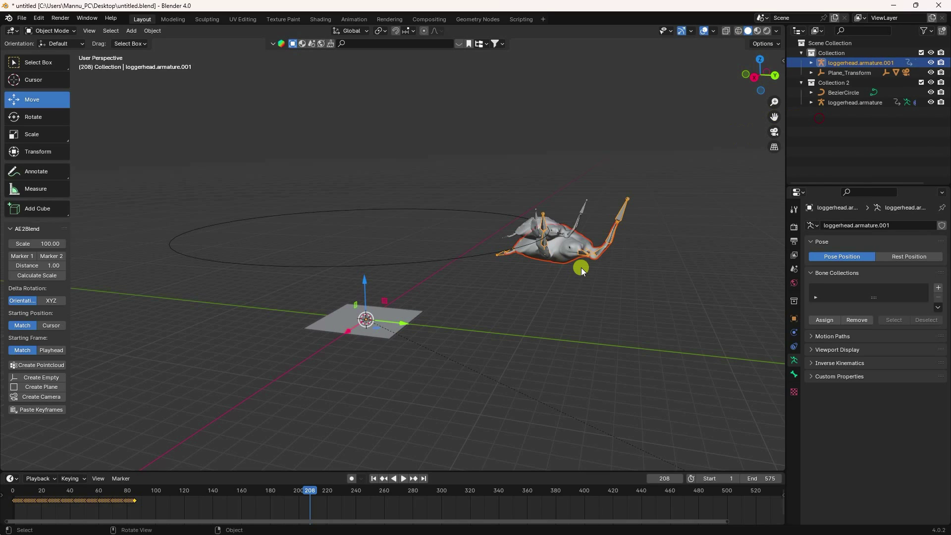
pyautogui.click(35, 99)
pyautogui.moveTo(400, 327); pyautogui.dragTo(275, 302)
pyautogui.press('KP_0')
# Step: Scale the turtle mesh down to 0.886
pyautogui.click(490, 289)
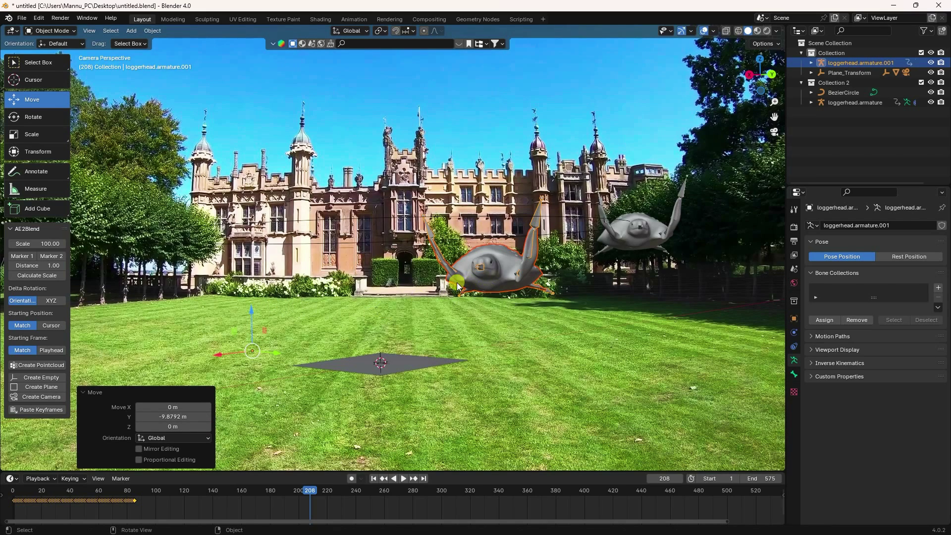
pyautogui.press('s')
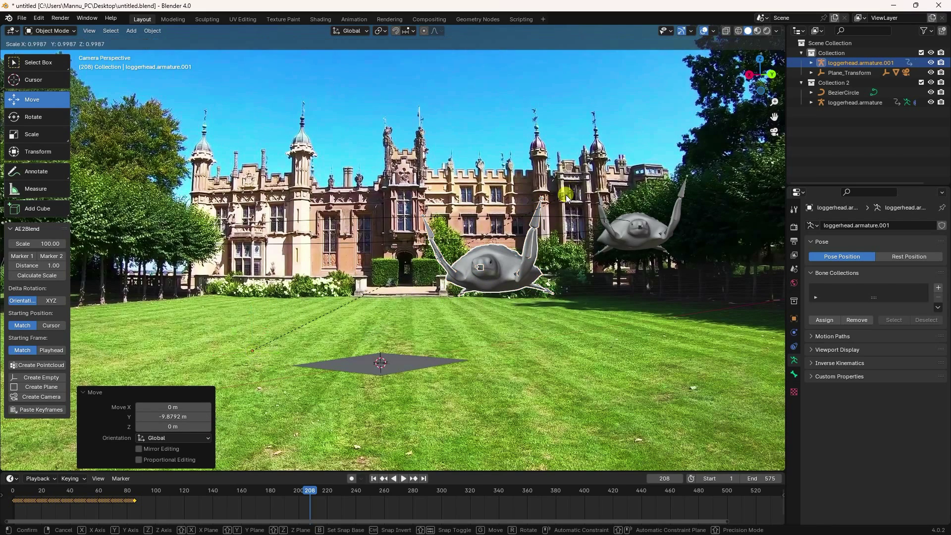
pyautogui.click(533, 220)
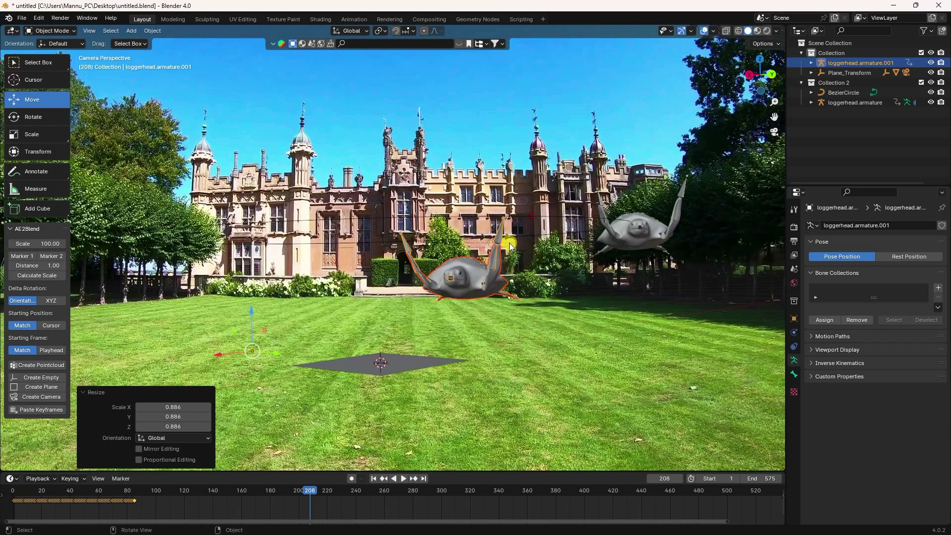
pyautogui.click(148, 26)
# Step: Apply all transforms to the second turtle and play the animation from frame 1
pyautogui.moveTo(168, 83)
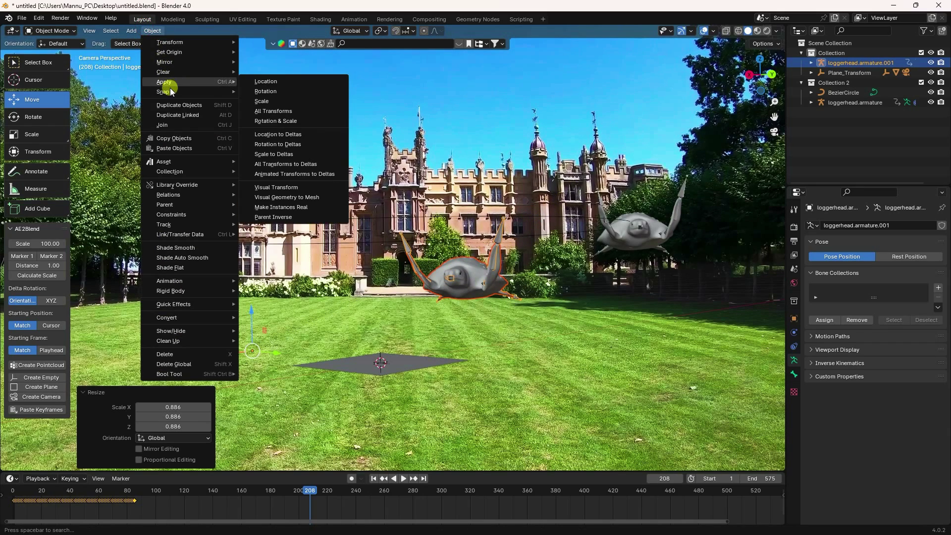
pyautogui.click(289, 110)
pyautogui.click(374, 478)
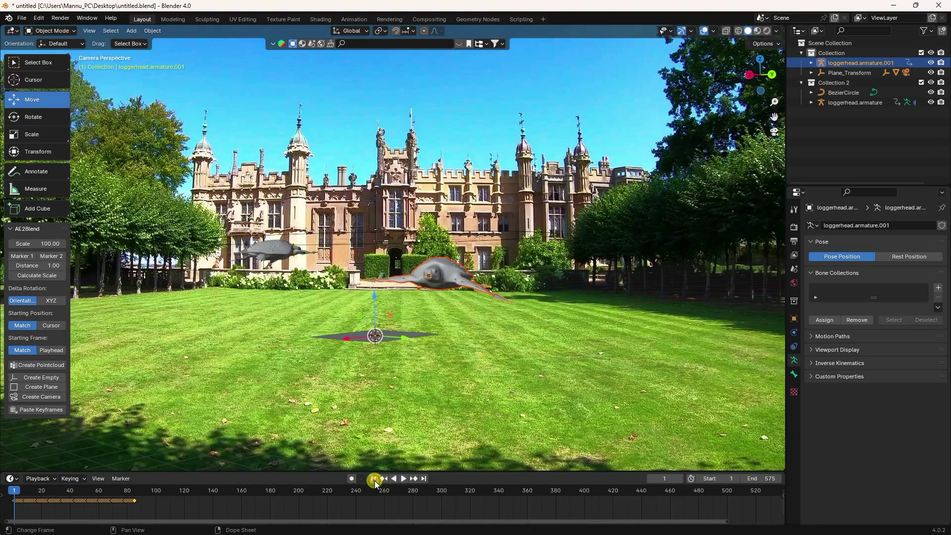
pyautogui.click(402, 478)
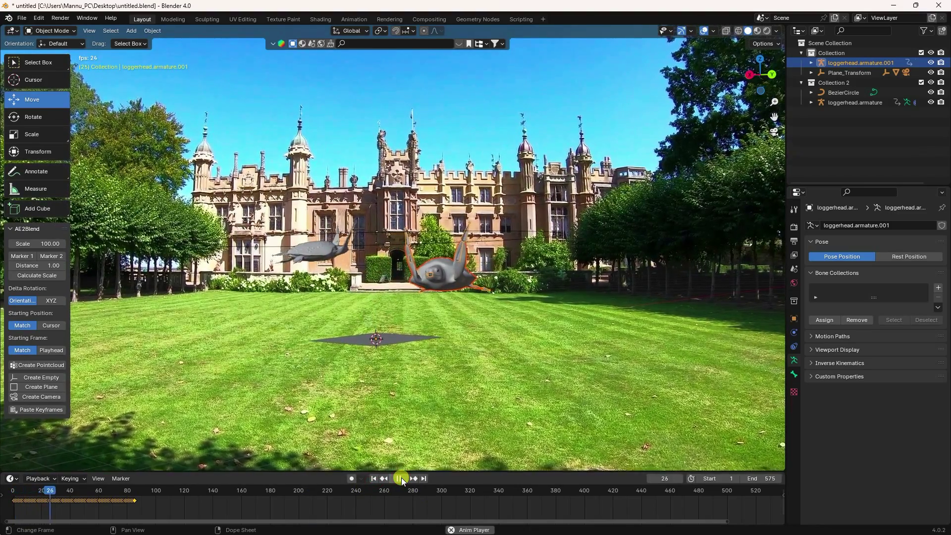
# Step: Stop playback at frame 93 and open the turtle body's material in the Shading workspace
pyautogui.click(461, 287)
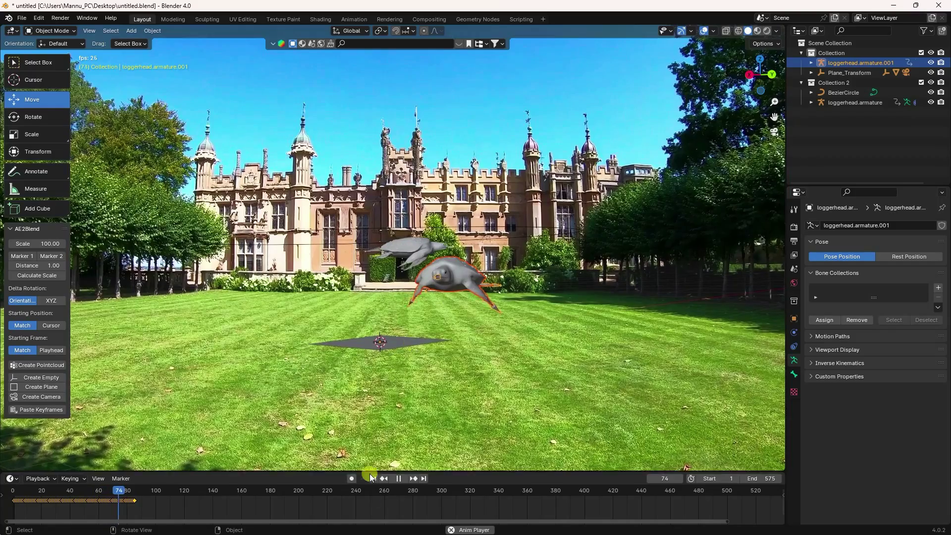
pyautogui.click(399, 478)
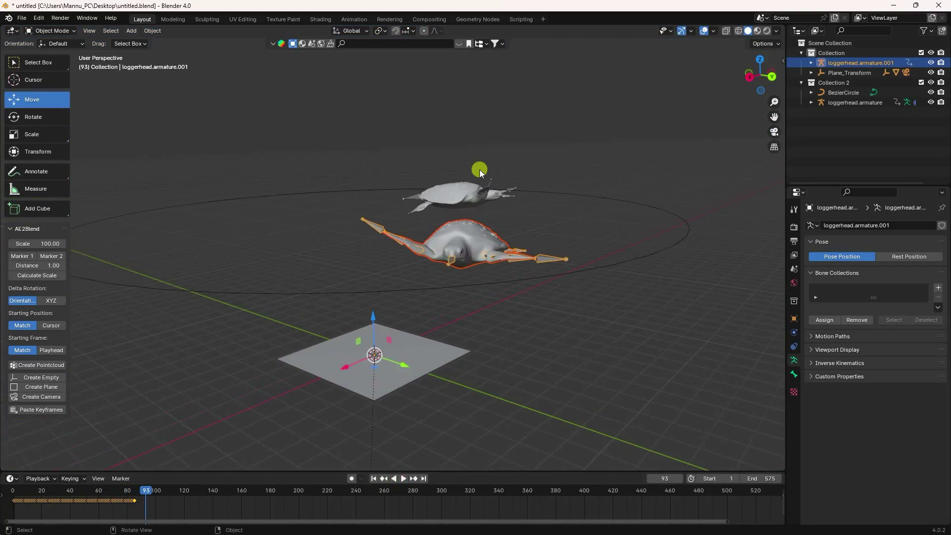
pyautogui.click(524, 246)
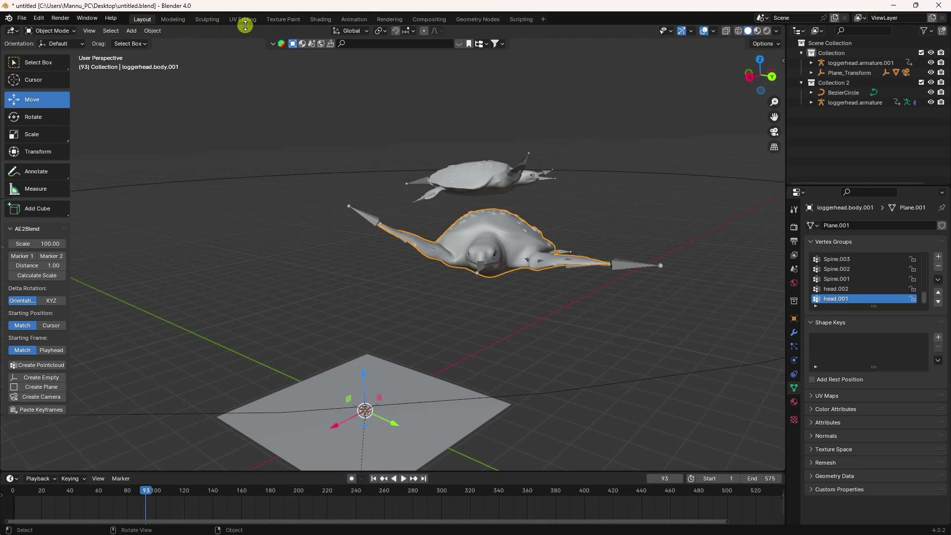
pyautogui.click(320, 20)
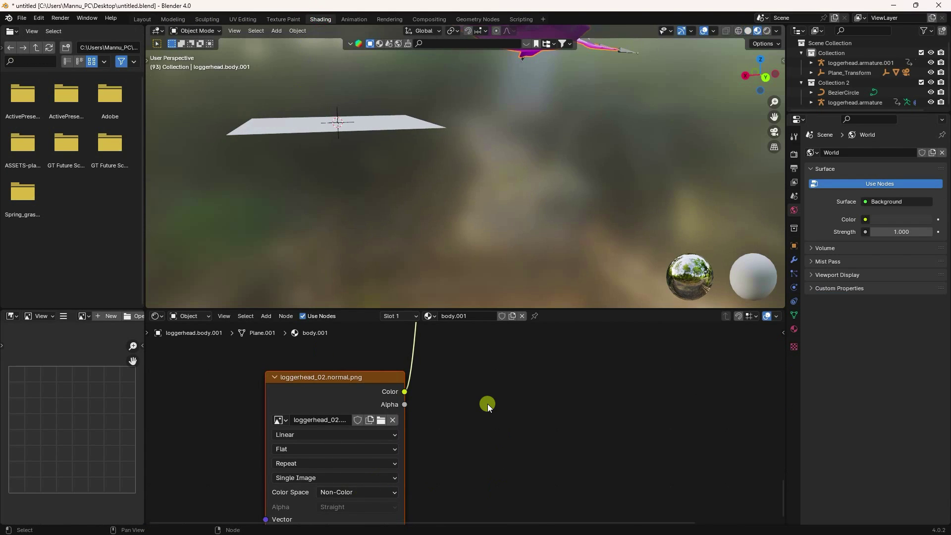
# Step: Load loggerhead_8bit_normal into the normal map Image Texture node
pyautogui.click(393, 385)
pyautogui.click(398, 421)
pyautogui.click(237, 397)
pyautogui.click(408, 196)
pyautogui.doubleClick(408, 195)
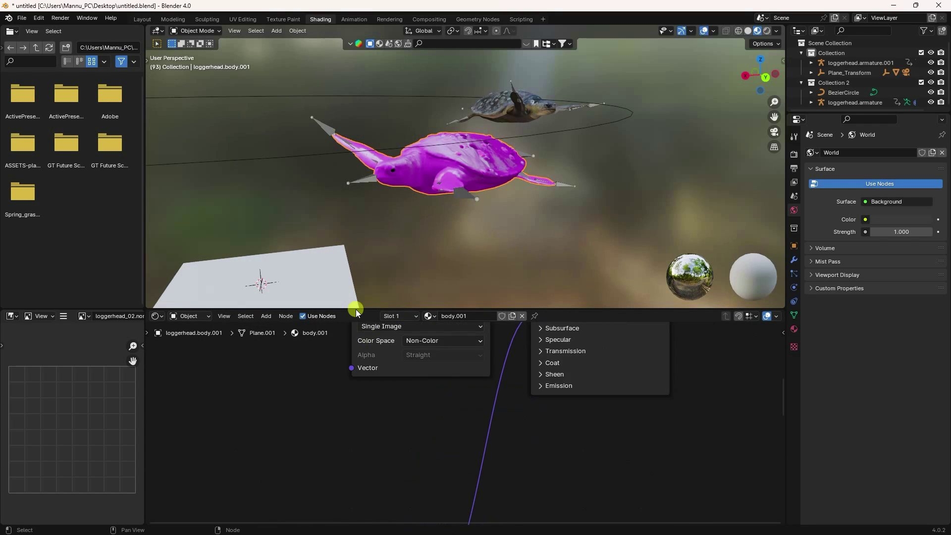
# Step: Load the roughness texture into its Image Texture node
pyautogui.click(471, 418)
pyautogui.click(235, 378)
pyautogui.click(469, 189)
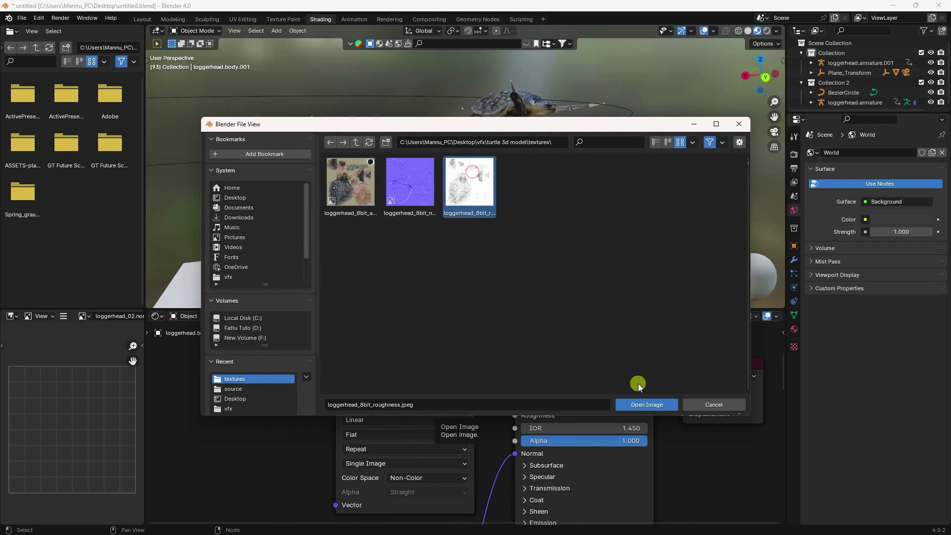
pyautogui.click(647, 405)
# Step: Load loggerhead_8bit_albedo2.png into the albedo Image Texture node
pyautogui.click(456, 395)
pyautogui.click(234, 399)
pyautogui.click(350, 196)
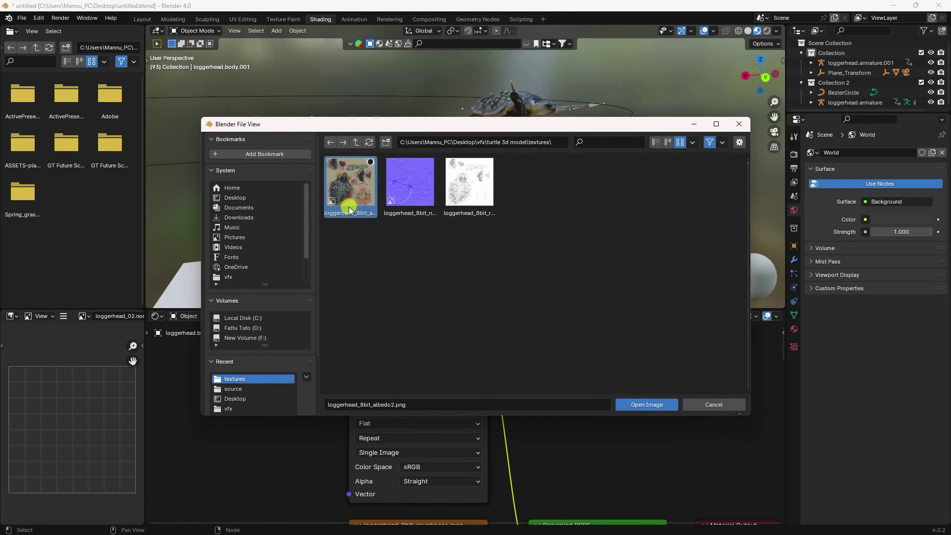
pyautogui.click(639, 404)
# Step: In Layout, view the turtles through the camera in Material Preview, save, and rewind to frame 1
pyautogui.click(137, 21)
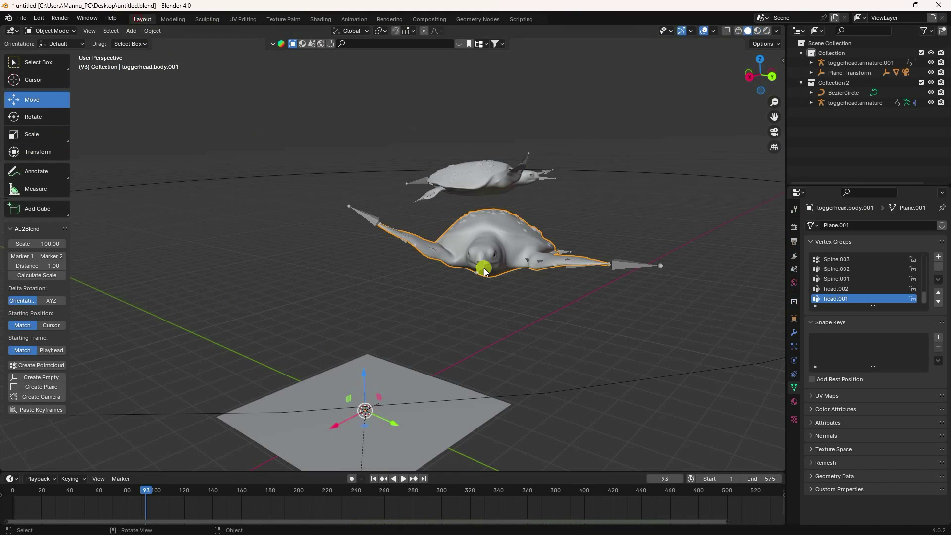
pyautogui.press('KP_0')
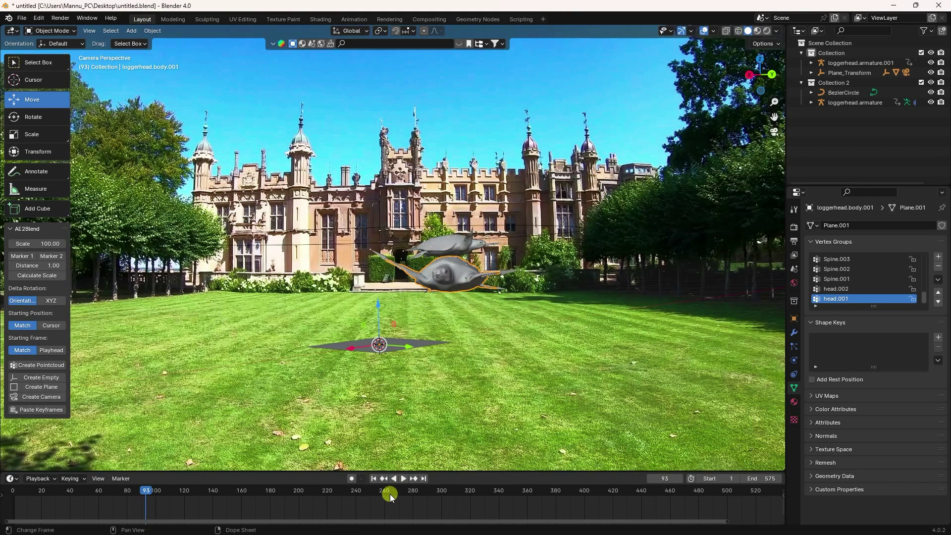
pyautogui.click(757, 31)
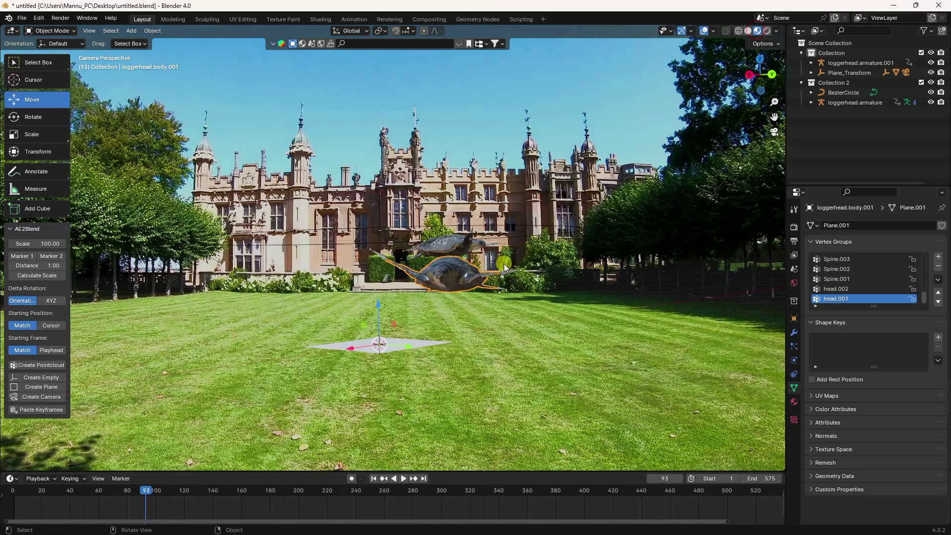
pyautogui.hotkey('ctrl', 's')
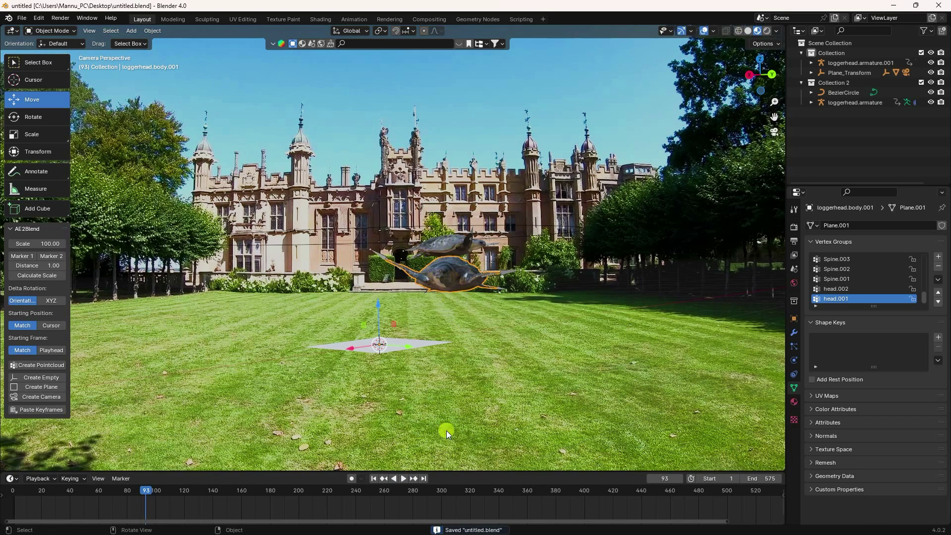
pyautogui.click(382, 478)
pyautogui.click(374, 479)
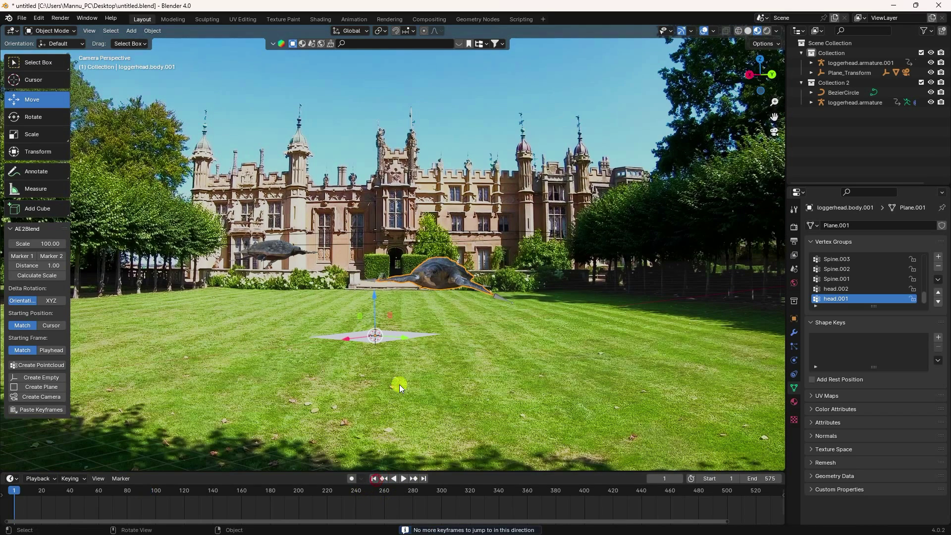
pyautogui.click(852, 64)
# Step: Select the turtle armature's hierarchy and copy-paste a duplicate turtle with its rig
pyautogui.rightClick(847, 62)
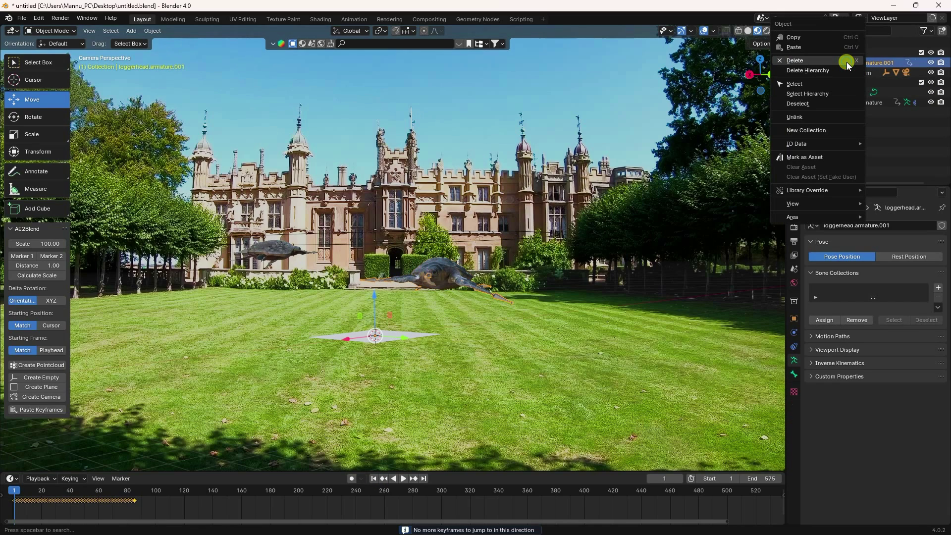
pyautogui.click(818, 95)
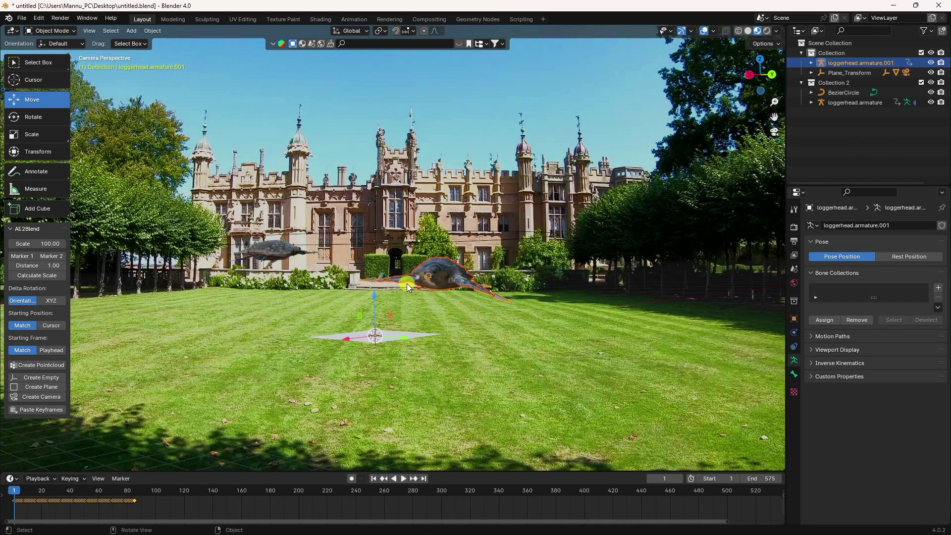
pyautogui.hotkey('ctrl', 'c')
pyautogui.hotkey('ctrl', 'v')
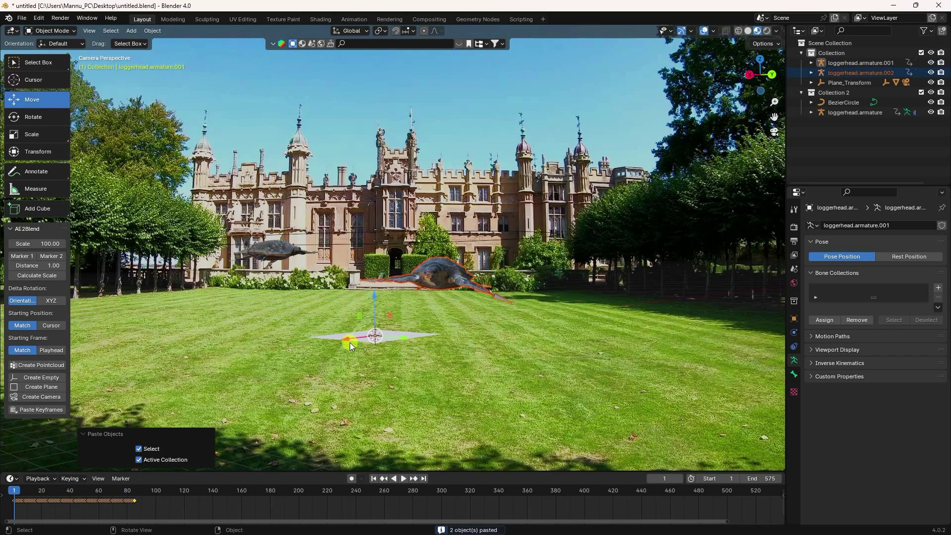
# Step: Move the duplicate along Y to the left of the lawn and enlarge it
pyautogui.press('KP_0')
pyautogui.moveTo(402, 292); pyautogui.dragTo(179, 258)
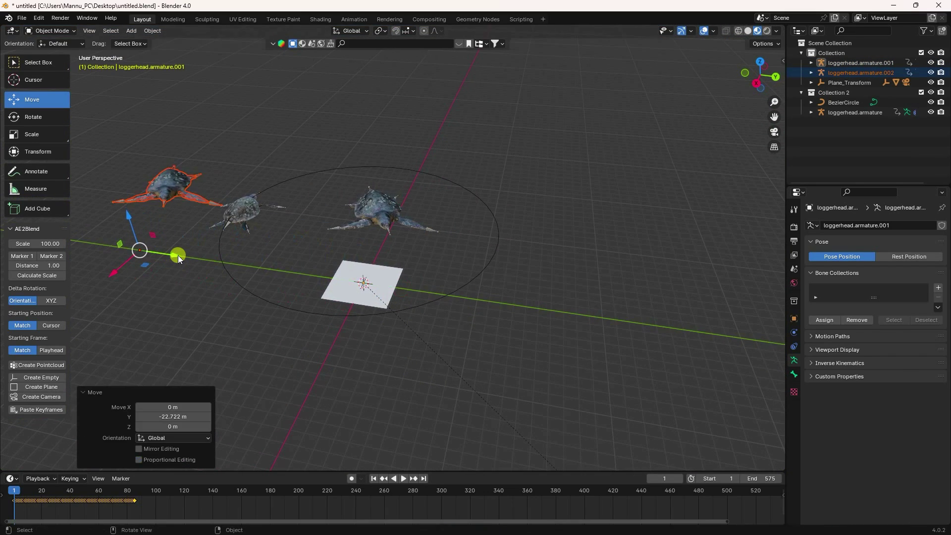
pyautogui.press('KP_0')
pyautogui.moveTo(199, 321); pyautogui.dragTo(146, 320)
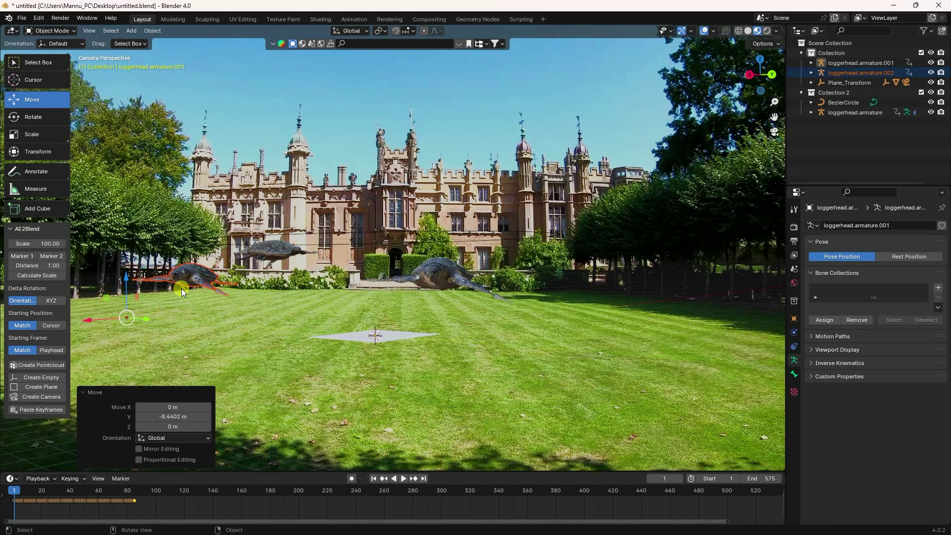
pyautogui.press('s')
pyautogui.click(343, 234)
pyautogui.moveTo(343, 234); pyautogui.dragTo(370, 305)
pyautogui.moveTo(125, 212); pyautogui.dragTo(168, 227)
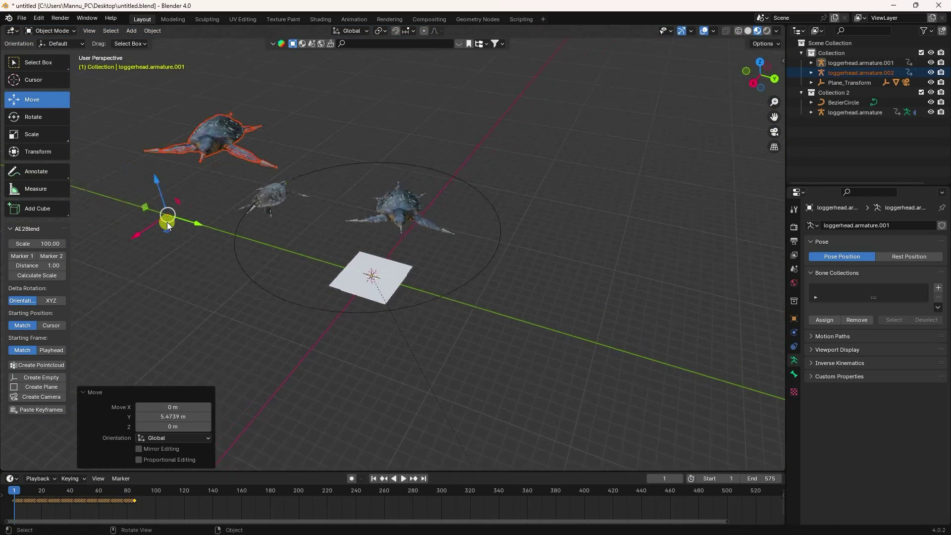
pyautogui.press('KP_0')
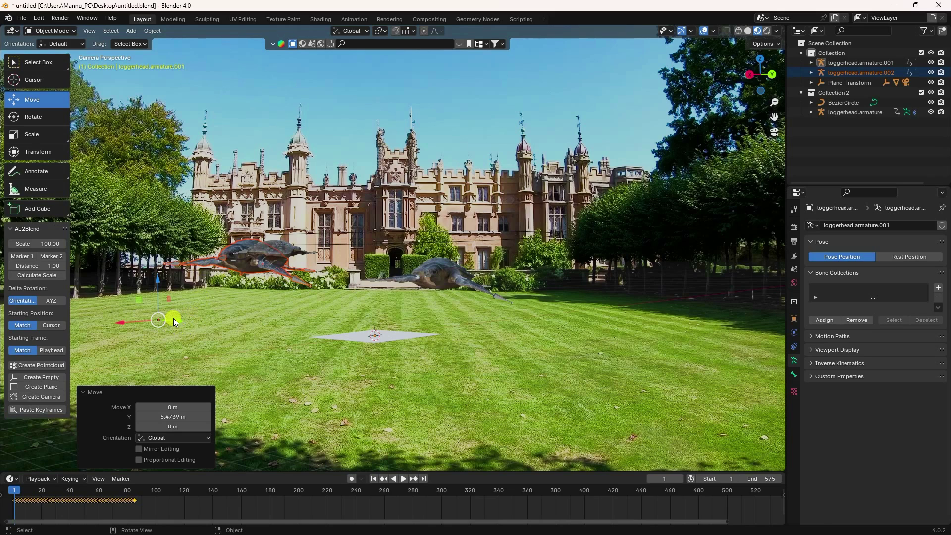
pyautogui.moveTo(173, 320); pyautogui.dragTo(138, 312)
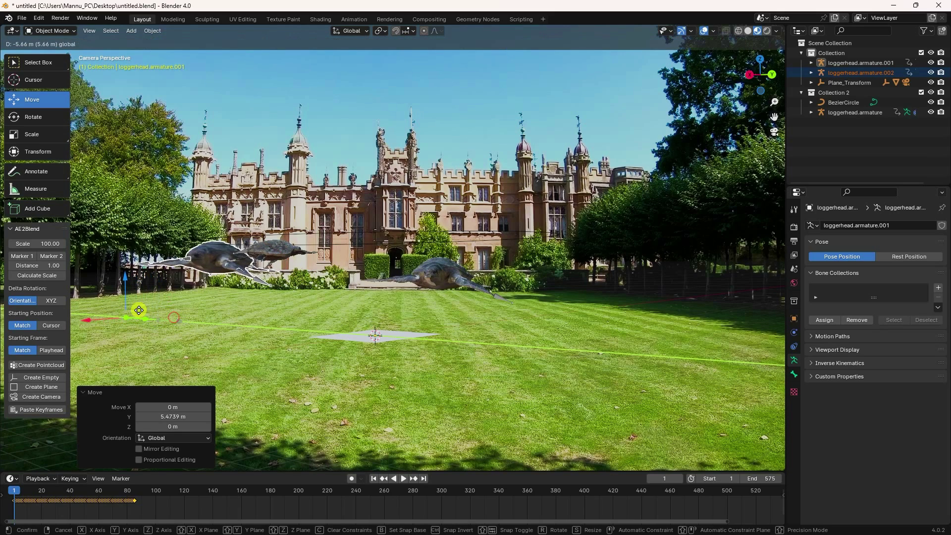
# Step: Apply all transforms to the duplicate turtle and play the animation
pyautogui.click(153, 31)
pyautogui.moveTo(183, 84)
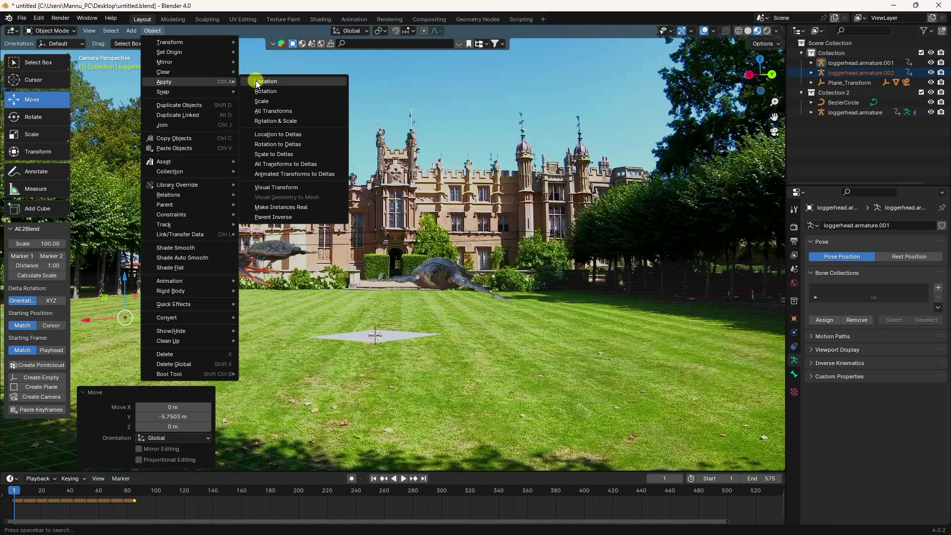
pyautogui.click(278, 112)
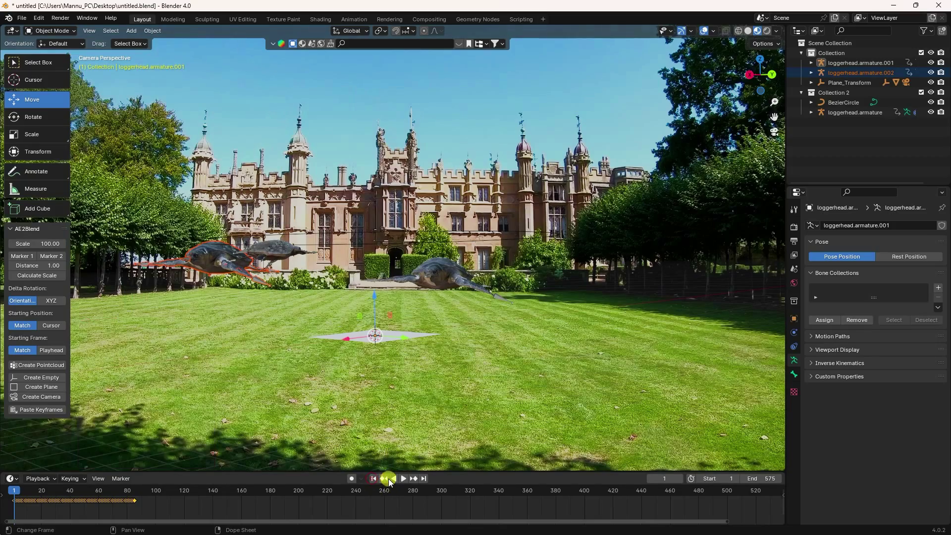
pyautogui.click(407, 479)
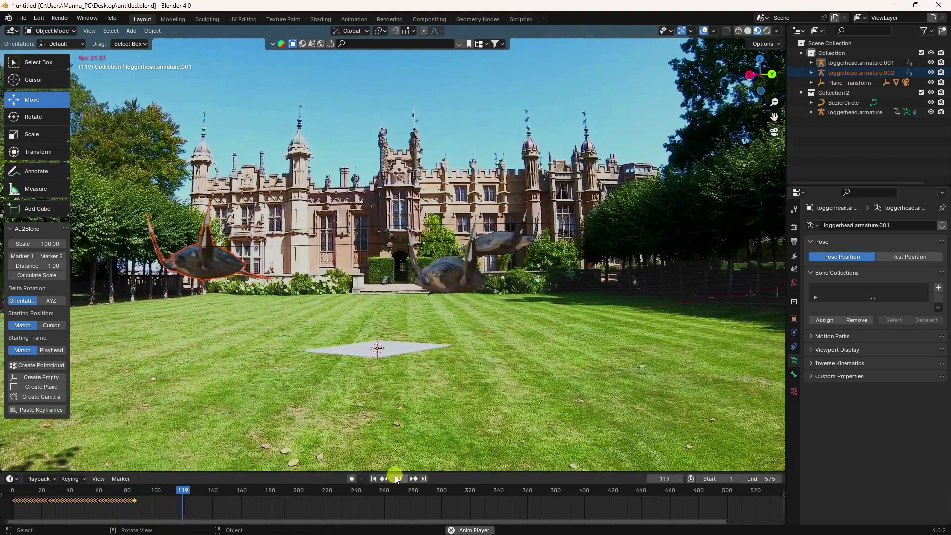
# Step: Pause playback, then copy and paste the second turtle armature with its mesh
pyautogui.click(399, 478)
pyautogui.press('KP_0')
pyautogui.scroll(-3, 439, 284)
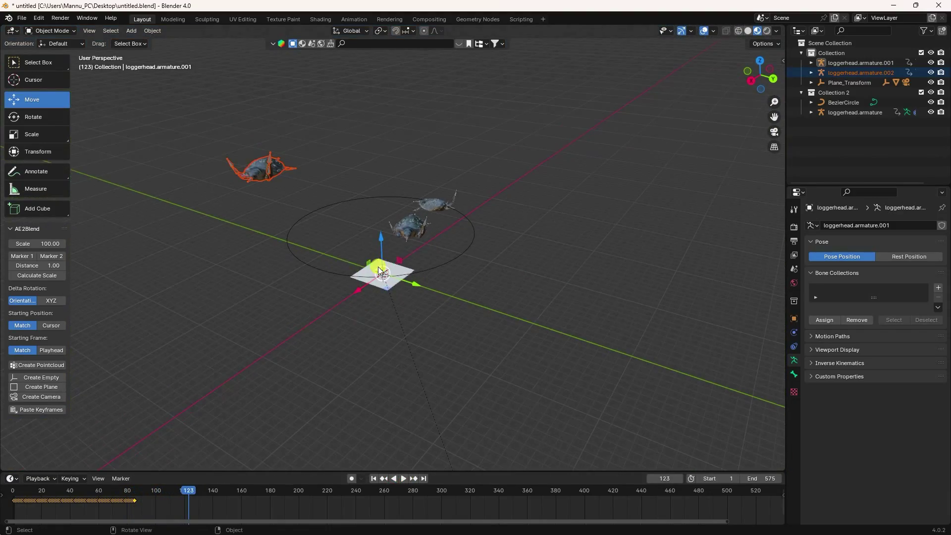
pyautogui.click(861, 72)
pyautogui.rightClick(848, 76)
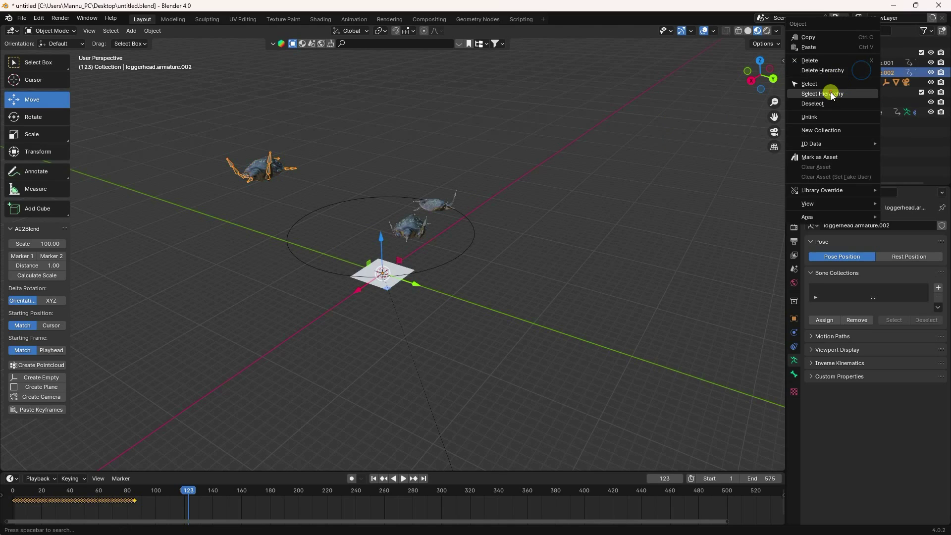
pyautogui.hotkey('ctrl', 'c')
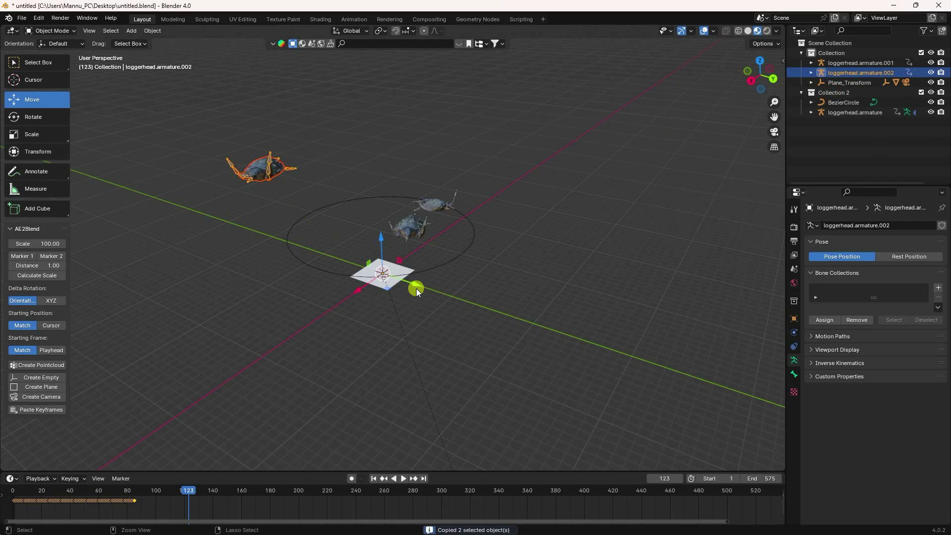
pyautogui.hotkey('ctrl', 'v')
# Step: Move the new turtle along Y to the right and scale it up twice
pyautogui.moveTo(425, 288); pyautogui.dragTo(684, 293)
pyautogui.press('KP_0')
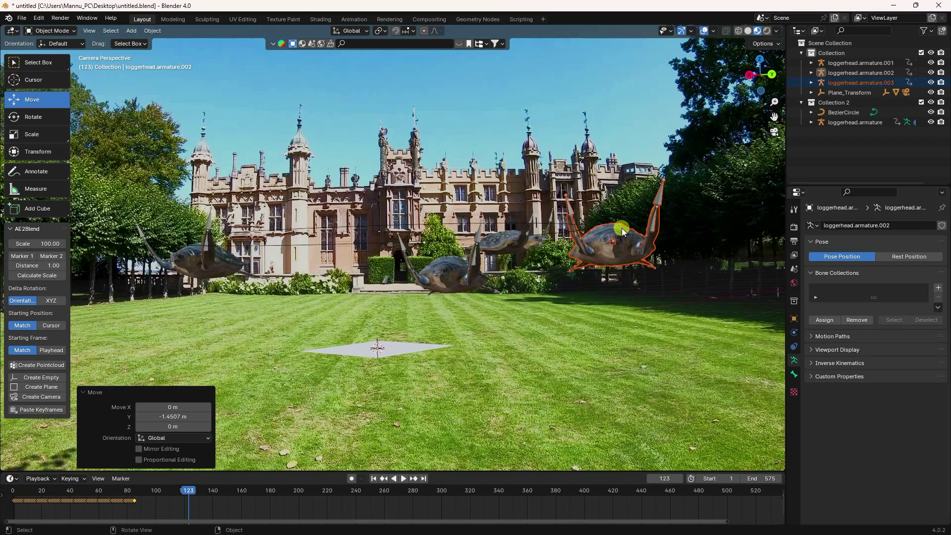
pyautogui.press('s')
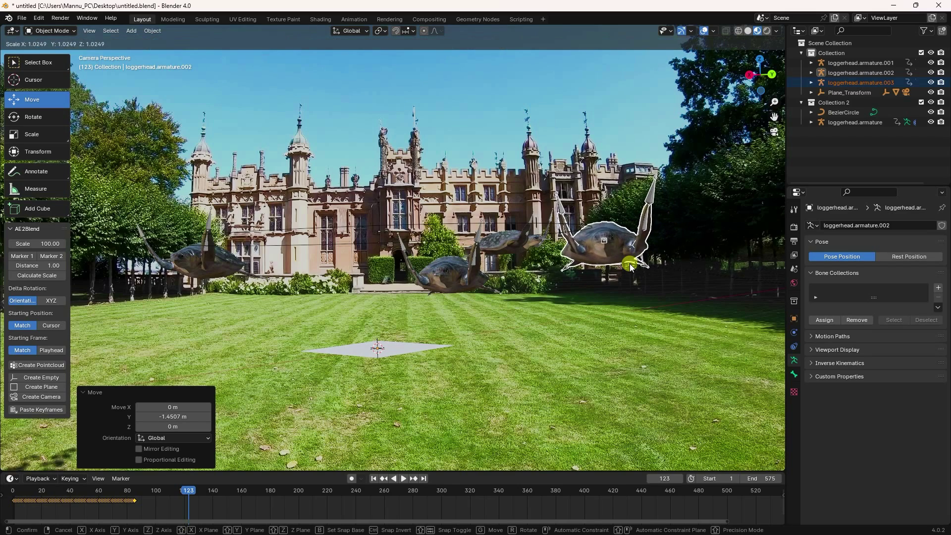
pyautogui.click(631, 267)
pyautogui.press('KP_0')
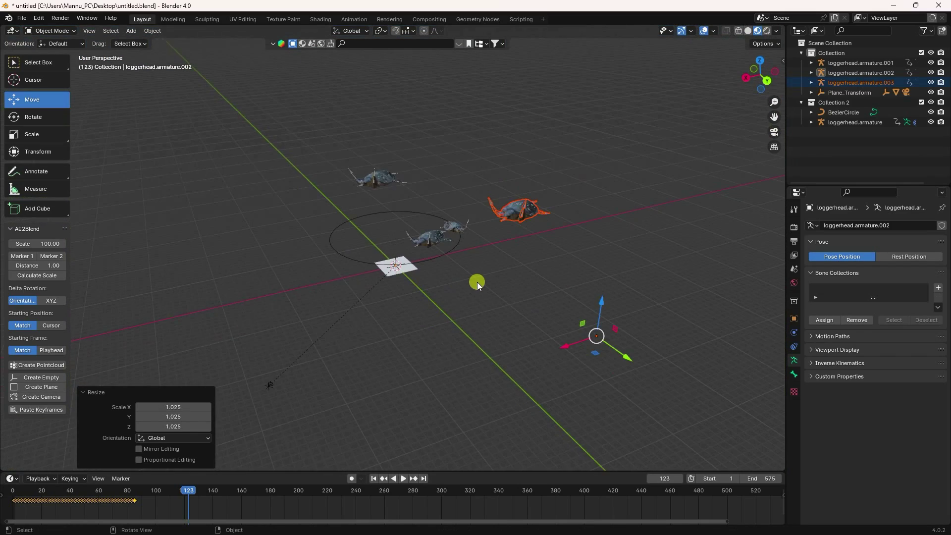
pyautogui.press('s')
pyautogui.click(524, 254)
pyautogui.moveTo(524, 253); pyautogui.dragTo(546, 248)
# Step: Apply all transforms to loggerhead.armature.003 and frame the camera view
pyautogui.click(157, 30)
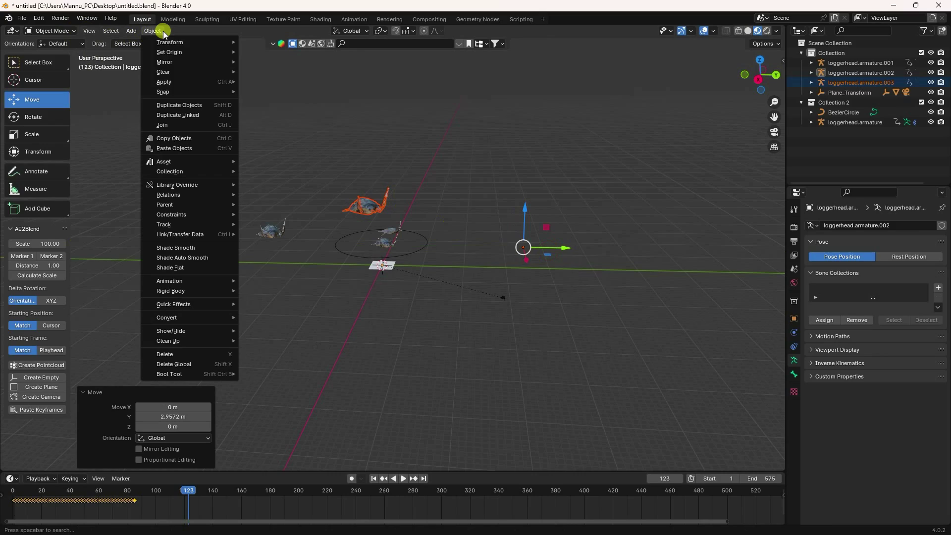
pyautogui.moveTo(208, 81)
pyautogui.click(283, 111)
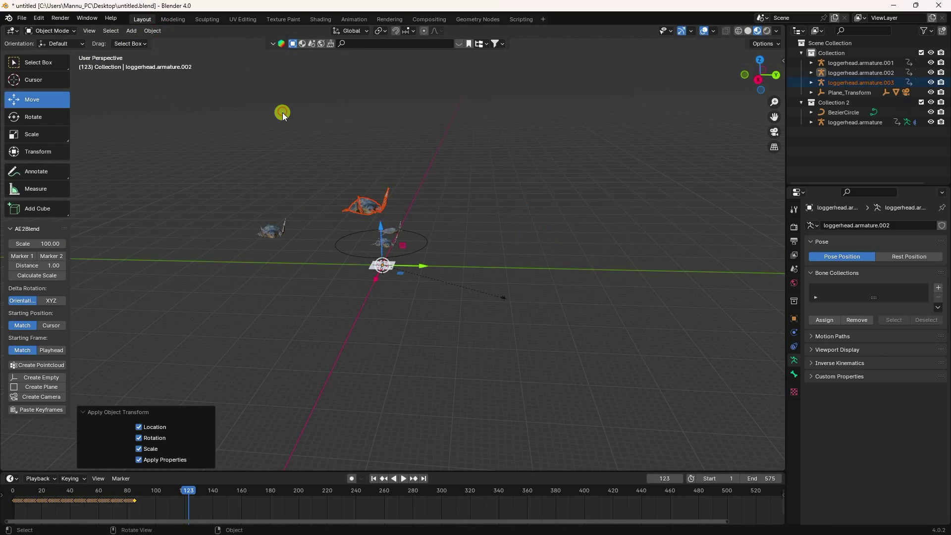
pyautogui.press('KP_0')
pyautogui.press('Home')
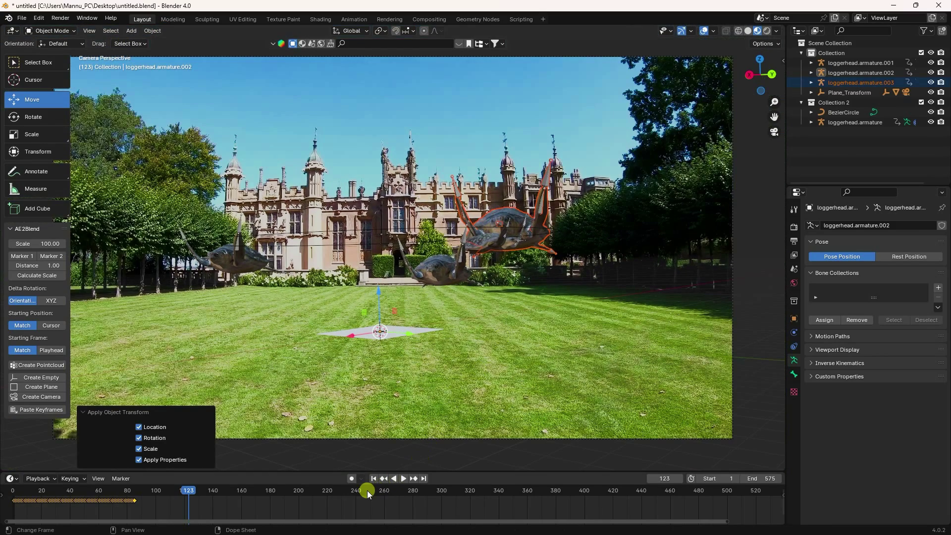
# Step: Play the animation from frame 1, pause, and rewind to the start
pyautogui.click(373, 478)
pyautogui.click(403, 478)
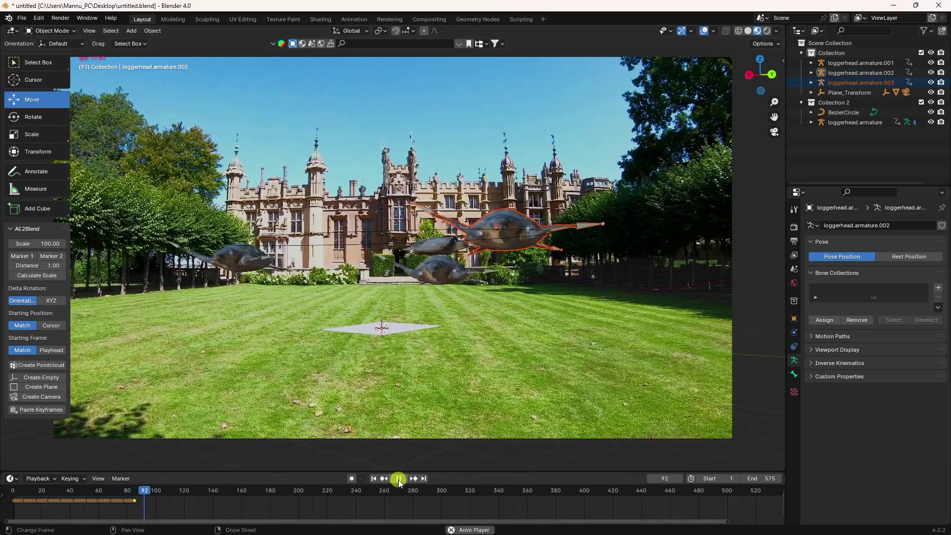
pyautogui.click(397, 478)
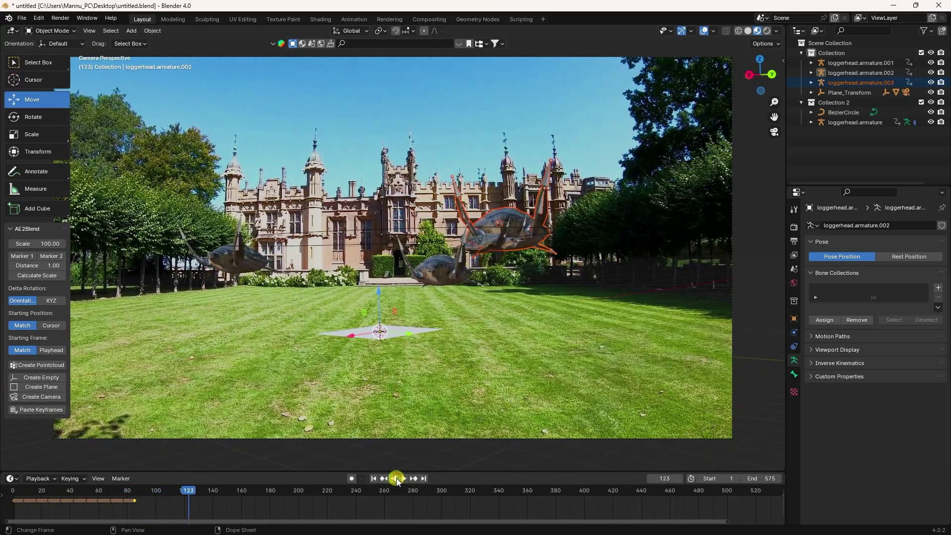
pyautogui.click(366, 478)
pyautogui.click(374, 480)
pyautogui.click(376, 478)
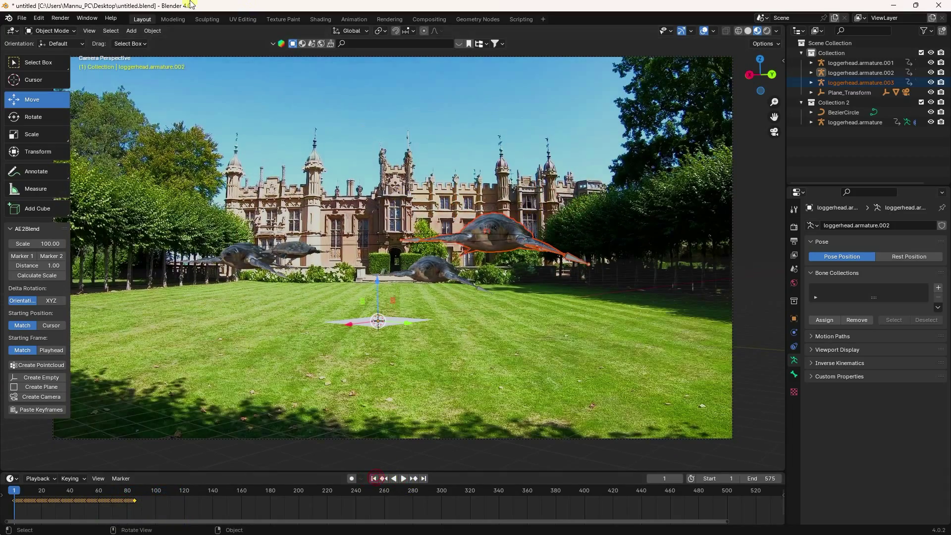
# Step: Add a Sun light to the scene and save the file
pyautogui.click(150, 30)
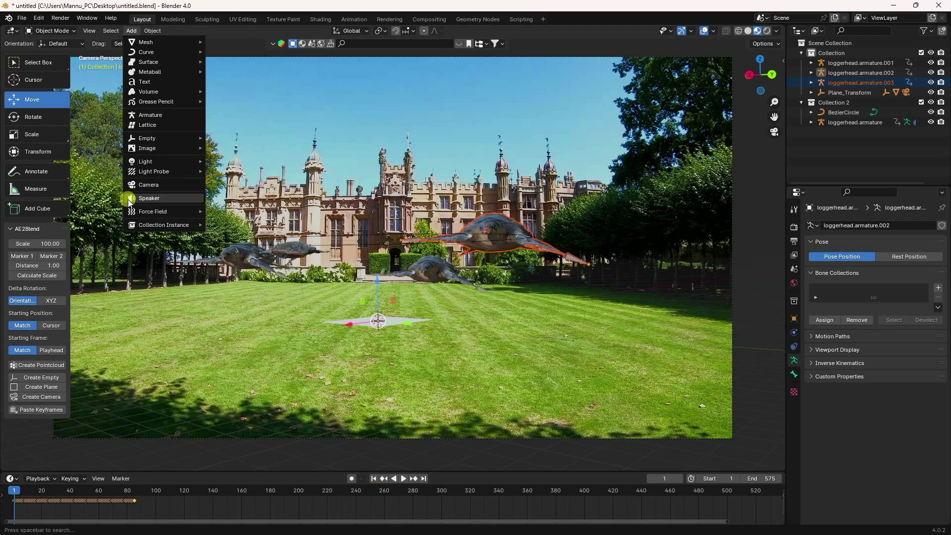
pyautogui.moveTo(148, 162)
pyautogui.click(229, 172)
pyautogui.moveTo(404, 265); pyautogui.dragTo(556, 221)
pyautogui.hotkey('ctrl', 's')
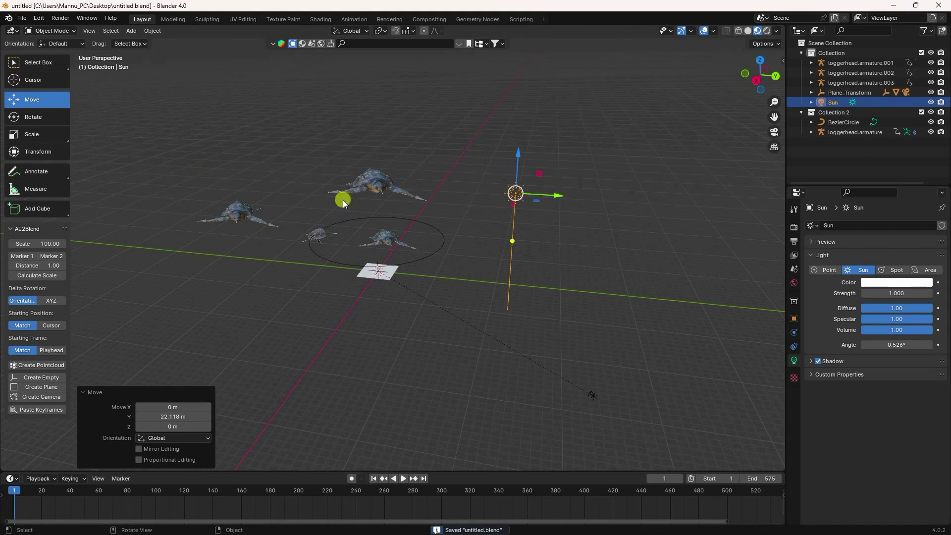
pyautogui.press('KP_0')
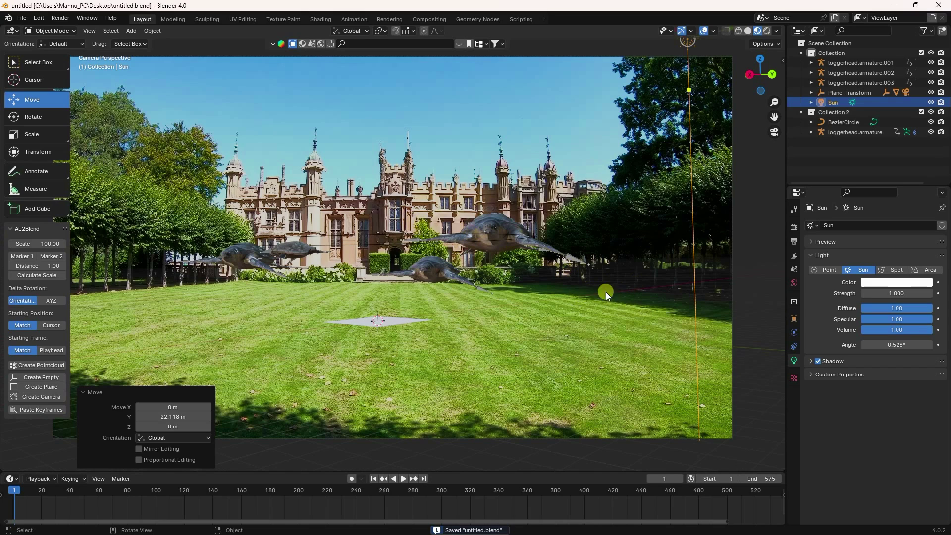
pyautogui.press('KP_0')
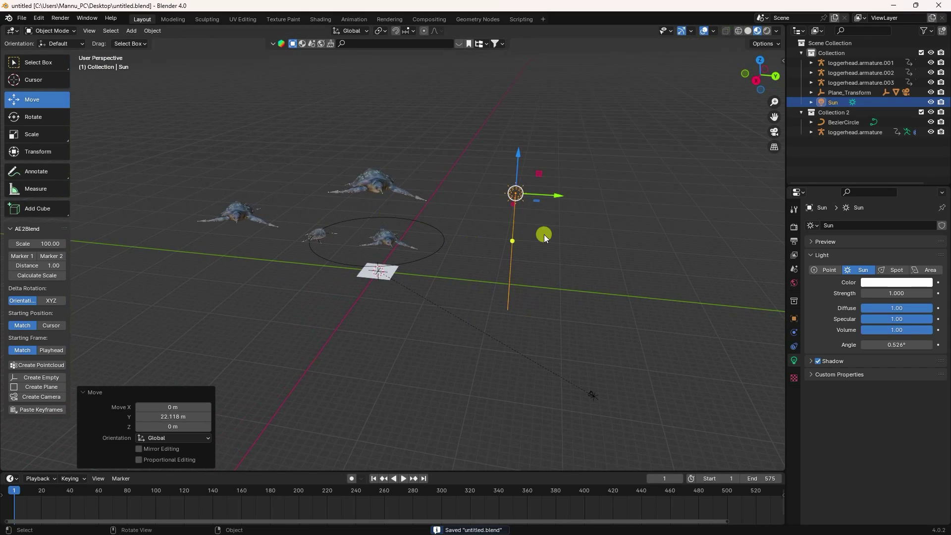
# Step: Tilt the sun about −50° on X and raise it to about 6.93 m
pyautogui.click(28, 113)
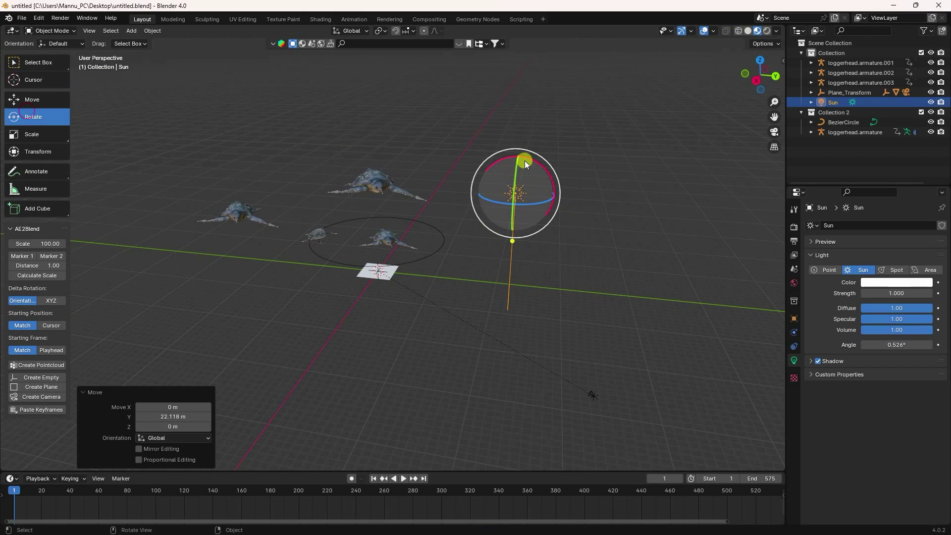
pyautogui.moveTo(537, 163); pyautogui.dragTo(559, 192)
pyautogui.click(36, 103)
pyautogui.moveTo(515, 164); pyautogui.dragTo(569, 172)
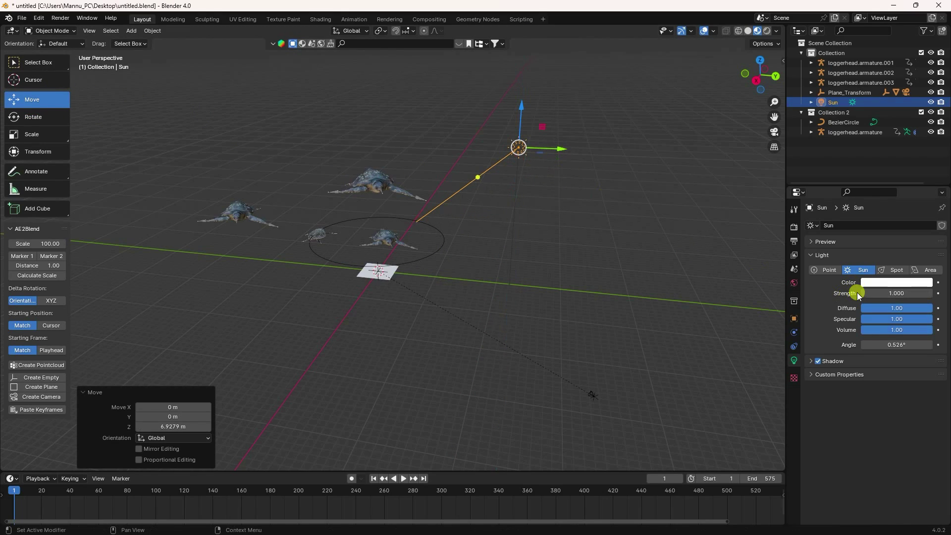
# Step: Set the sun's light strength to 4
pyautogui.click(887, 291)
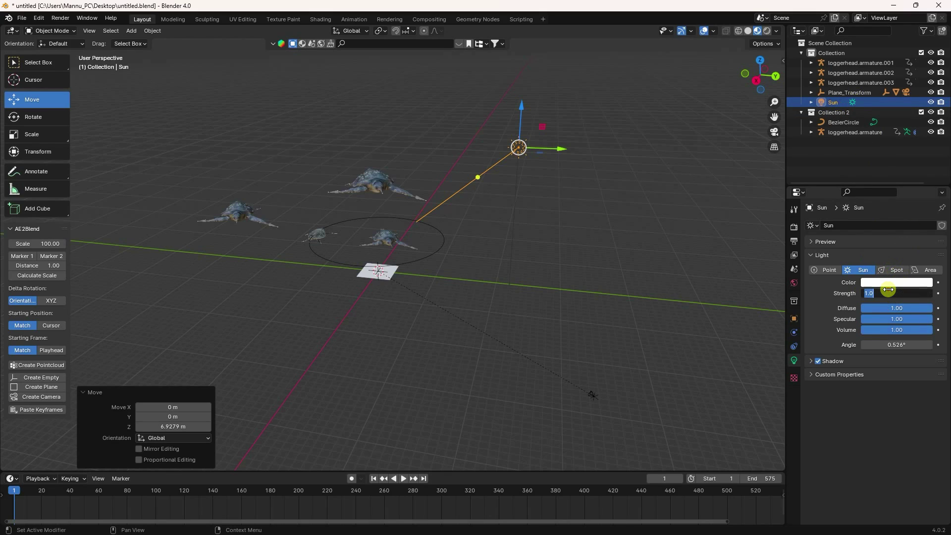
pyautogui.write('4')
pyautogui.press('Return')
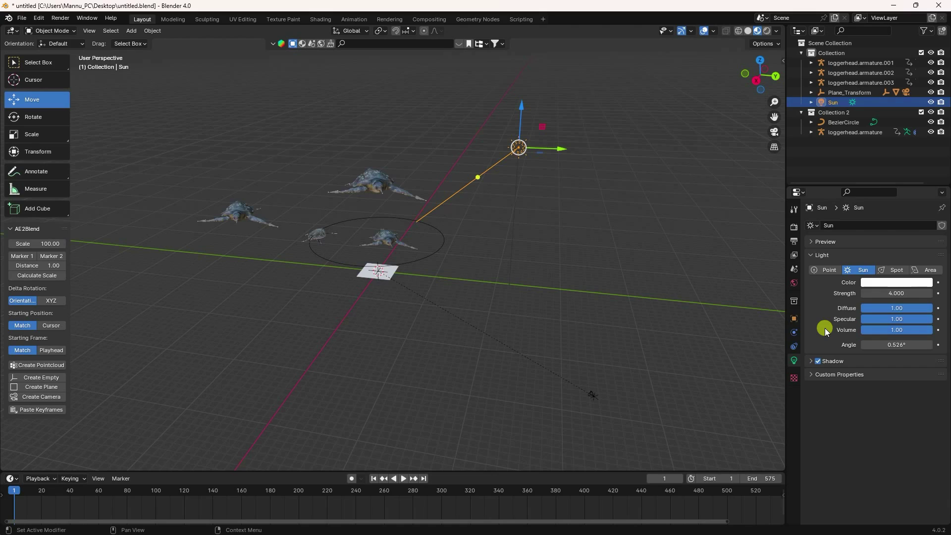
# Step: Switch the render engine to Cycles with GPU Compute and save
pyautogui.click(794, 227)
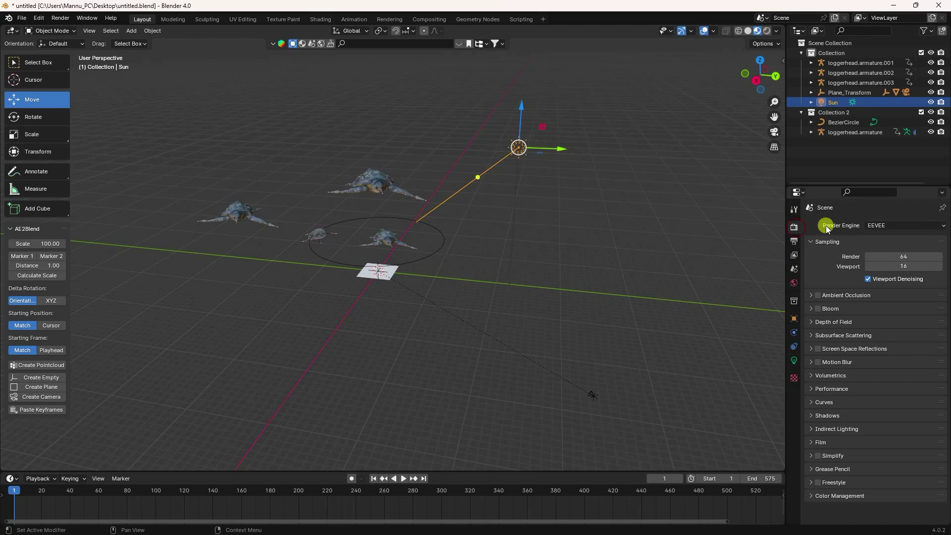
pyautogui.click(864, 225)
pyautogui.click(876, 257)
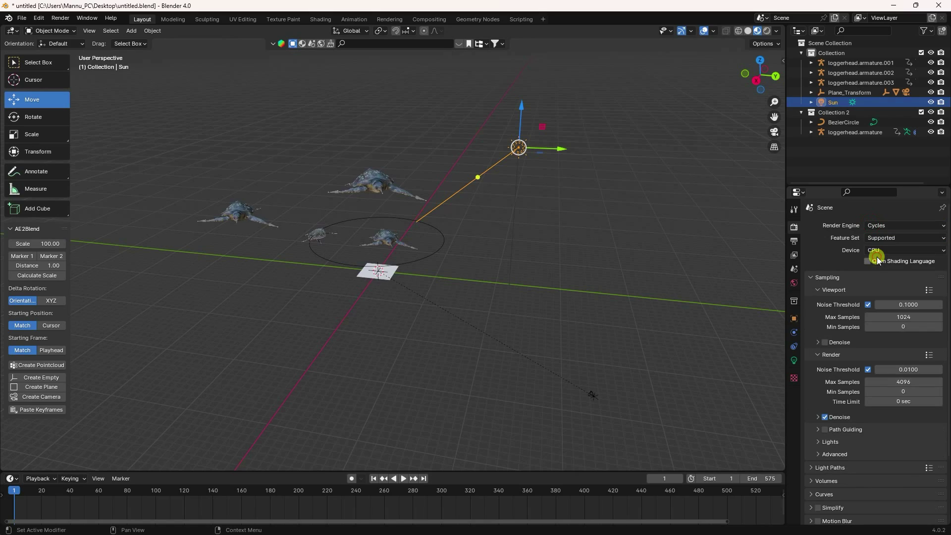
pyautogui.click(889, 251)
pyautogui.click(884, 273)
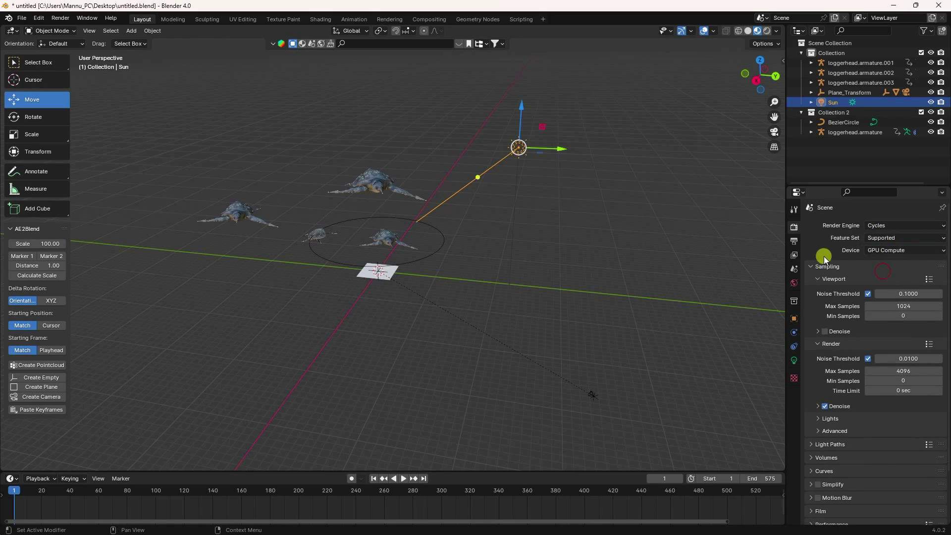
pyautogui.hotkey('ctrl', 's')
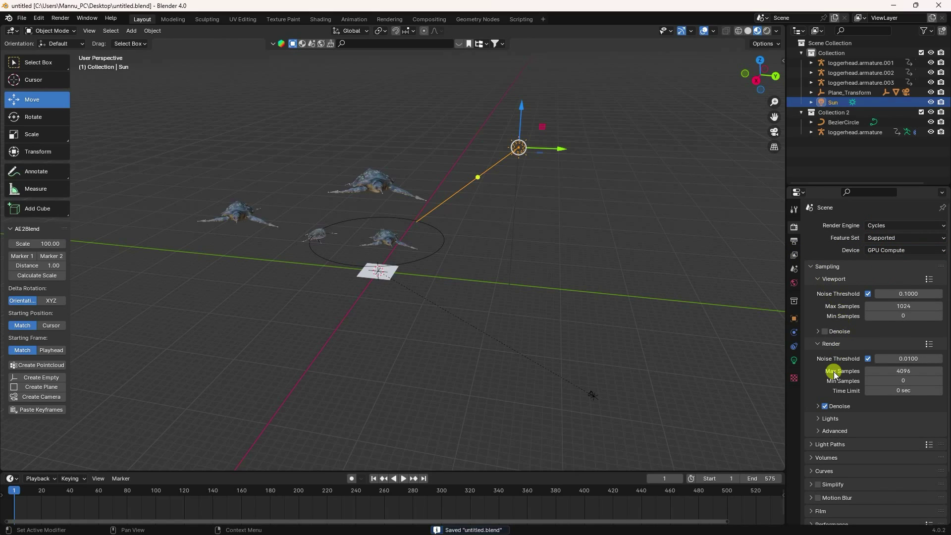
# Step: Enable Film > Transparent, then show the 1920×1080 RGBA PNG output settings
pyautogui.scroll(-3, 833, 371)
pyautogui.click(811, 451)
pyautogui.scroll(-5, 818, 461)
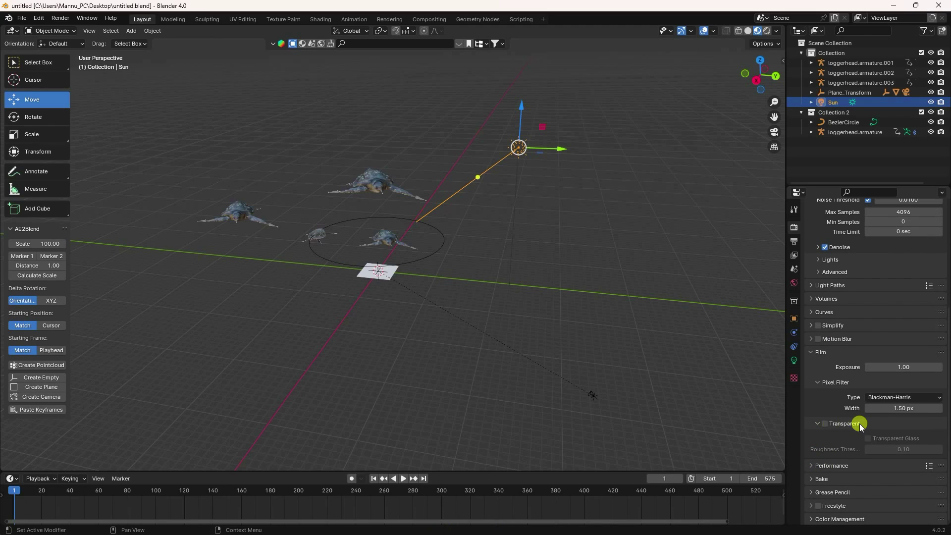
pyautogui.click(829, 426)
pyautogui.click(825, 450)
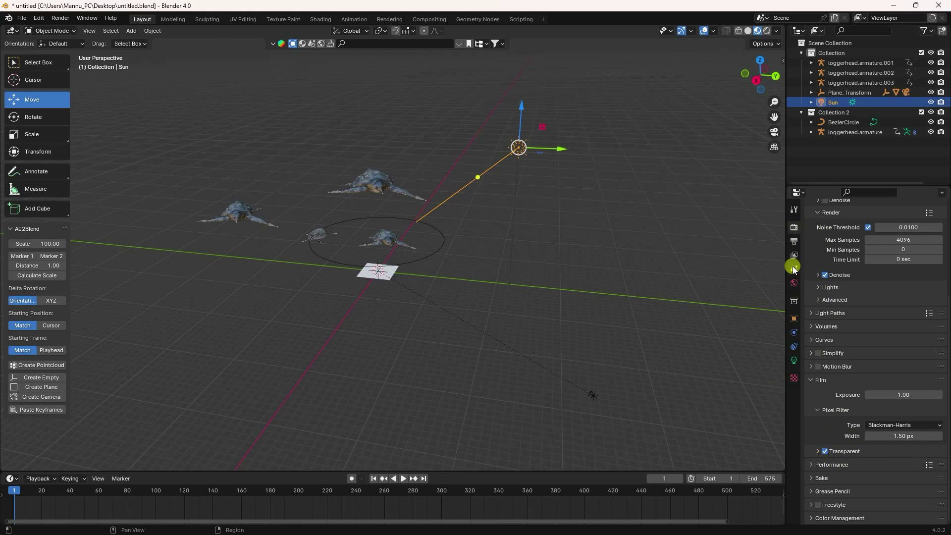
pyautogui.click(794, 240)
pyautogui.scroll(2, 833, 278)
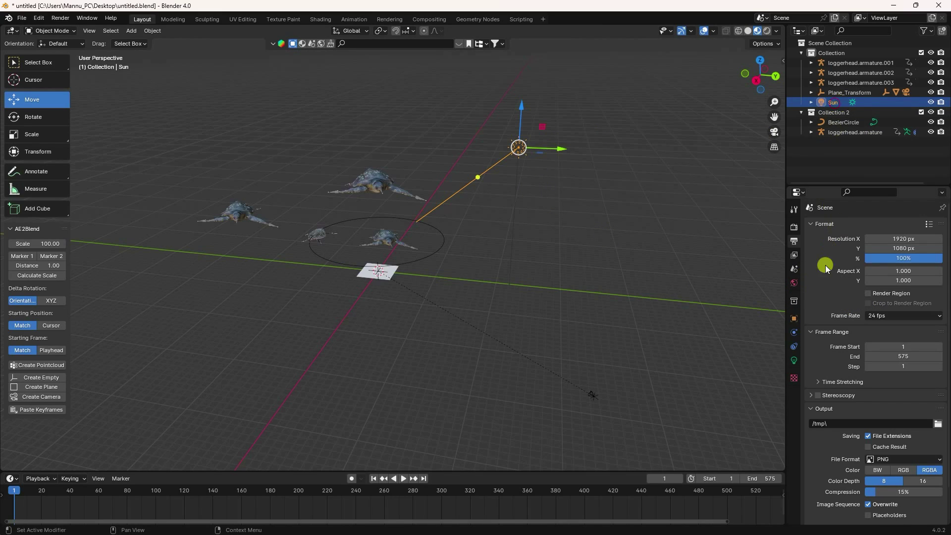
# Step: Set the sun angle to 20° and preview the camera view in Rendered shading
pyautogui.click(794, 361)
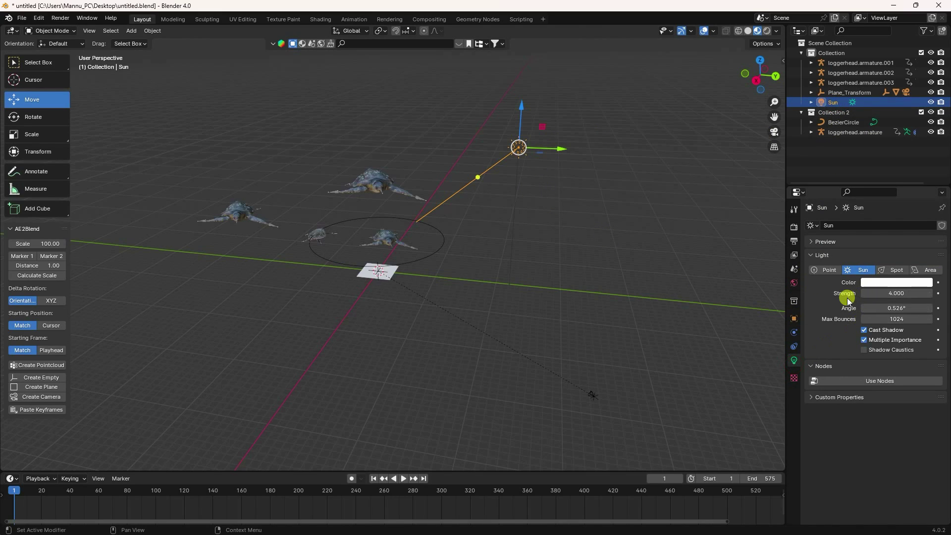
pyautogui.click(898, 308)
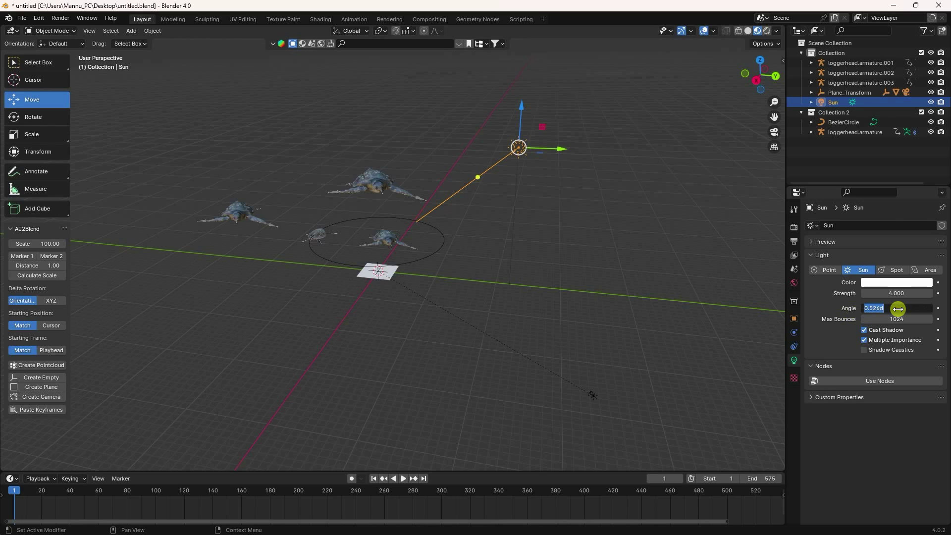
pyautogui.press('Return')
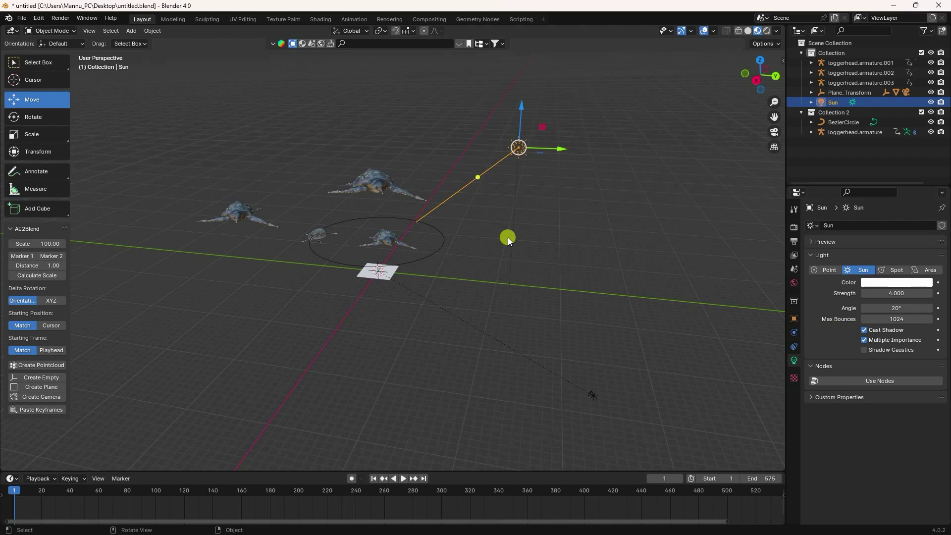
pyautogui.press('KP_0')
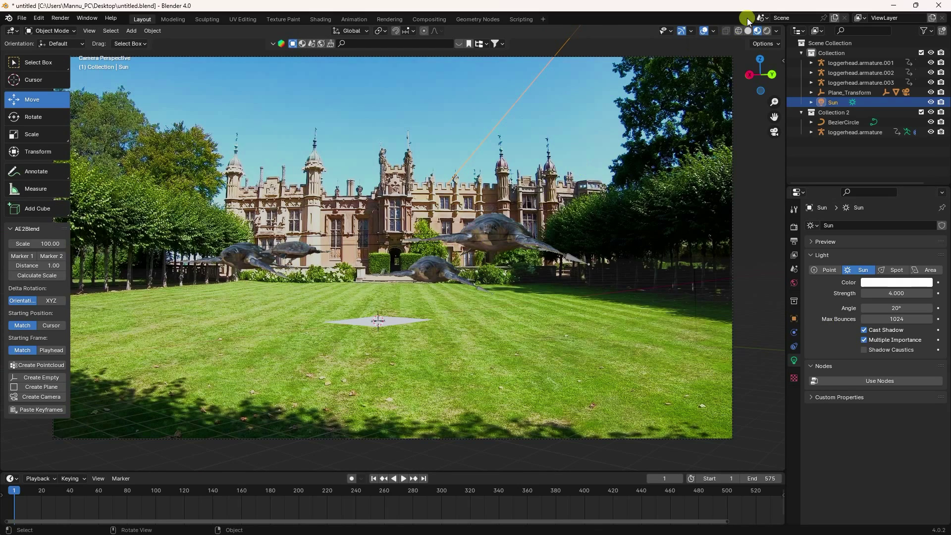
pyautogui.click(769, 32)
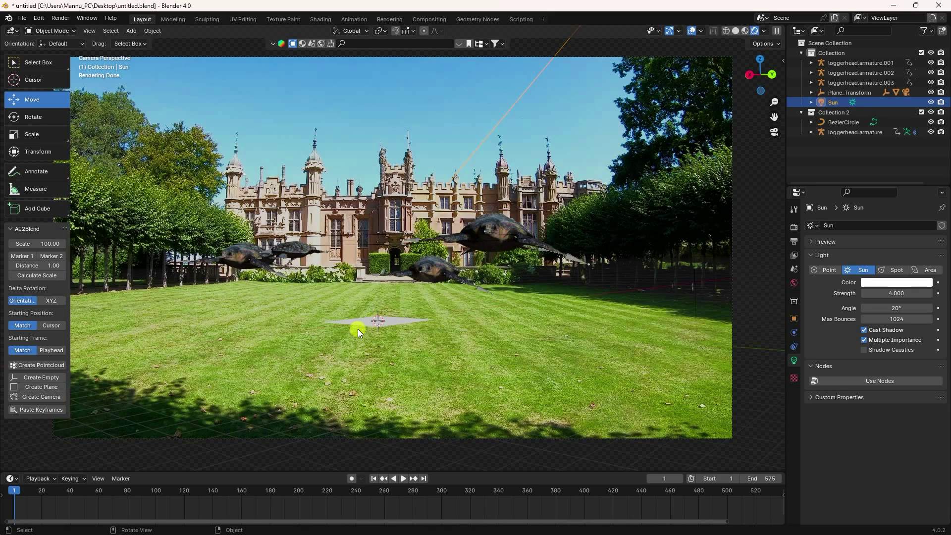
# Step: Back in solid shading, select the ground plane and scale it up twice
pyautogui.click(737, 32)
pyautogui.press('KP_0')
pyautogui.click(411, 267)
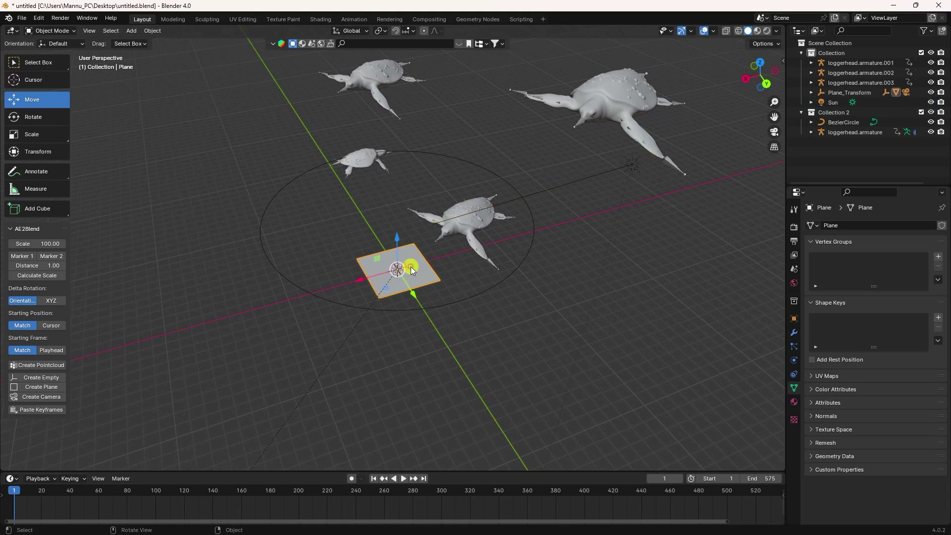
pyautogui.scroll(-2, 401, 267)
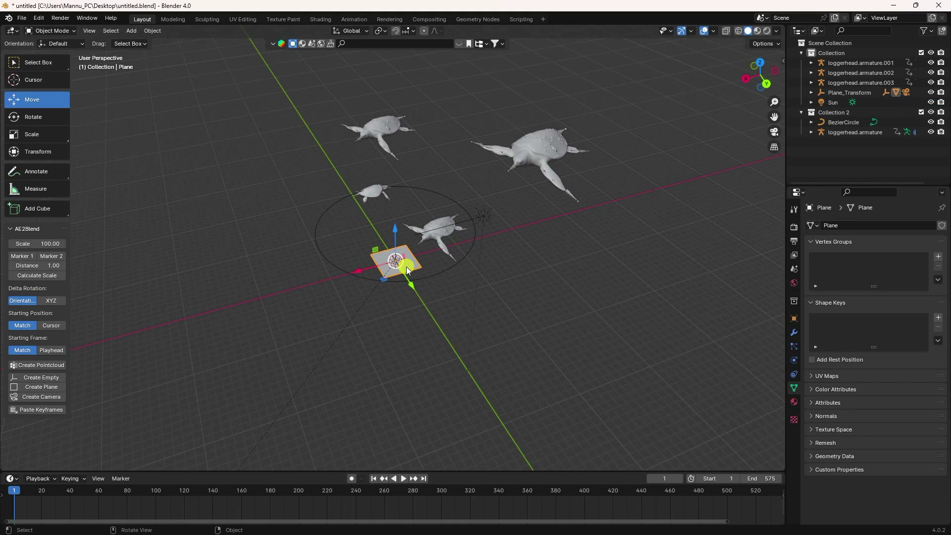
pyautogui.press('s')
pyautogui.click(572, 300)
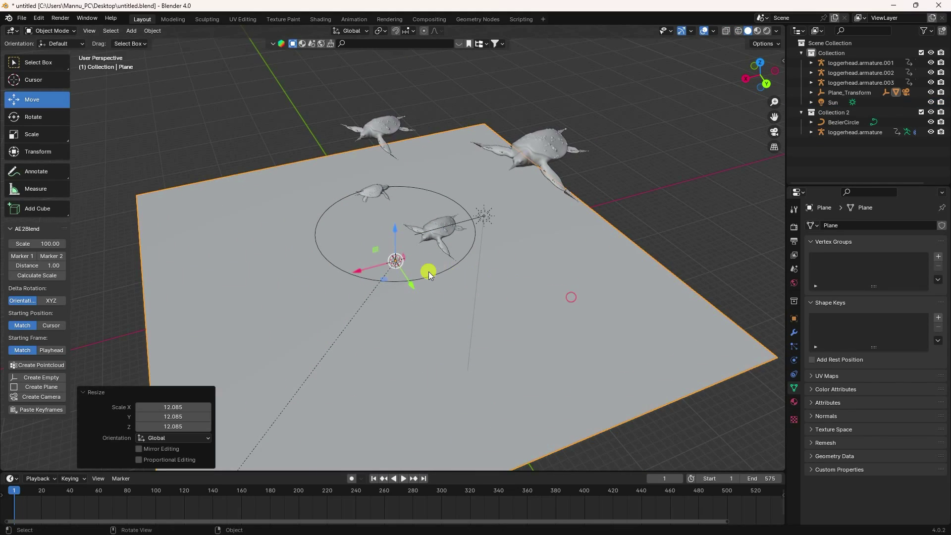
pyautogui.press('s')
pyautogui.click(485, 284)
# Step: Enable Shadow Catcher in the plane's Visibility settings and preview the rendered camera view
pyautogui.scroll(-4, 484, 282)
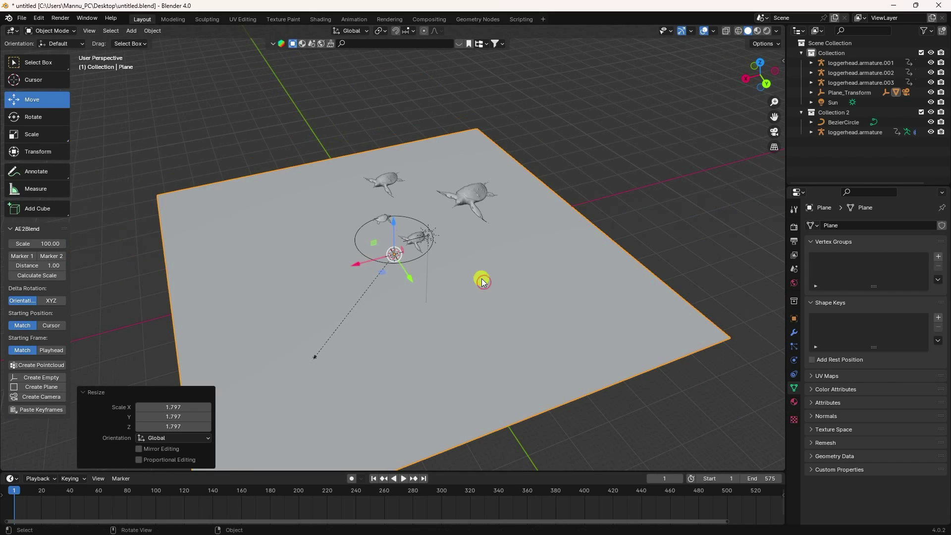
pyautogui.click(633, 327)
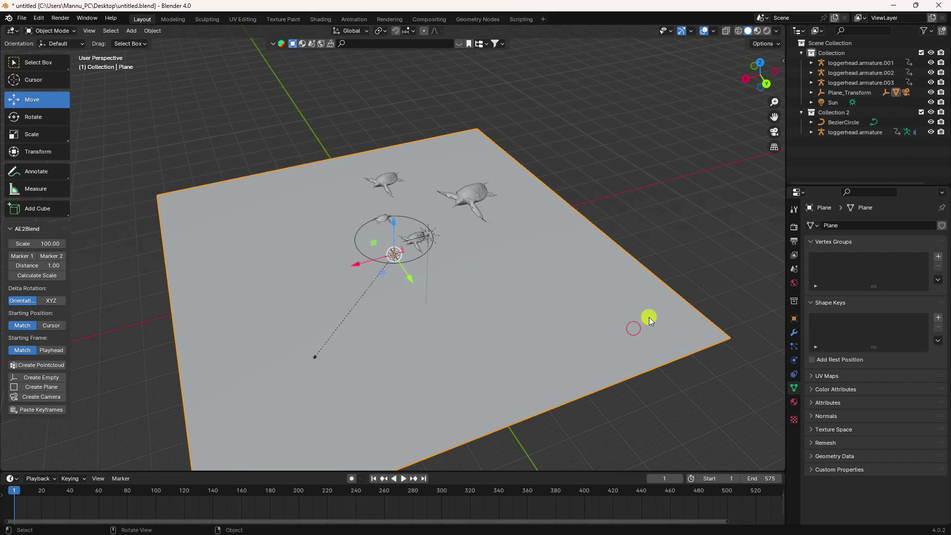
pyautogui.click(793, 320)
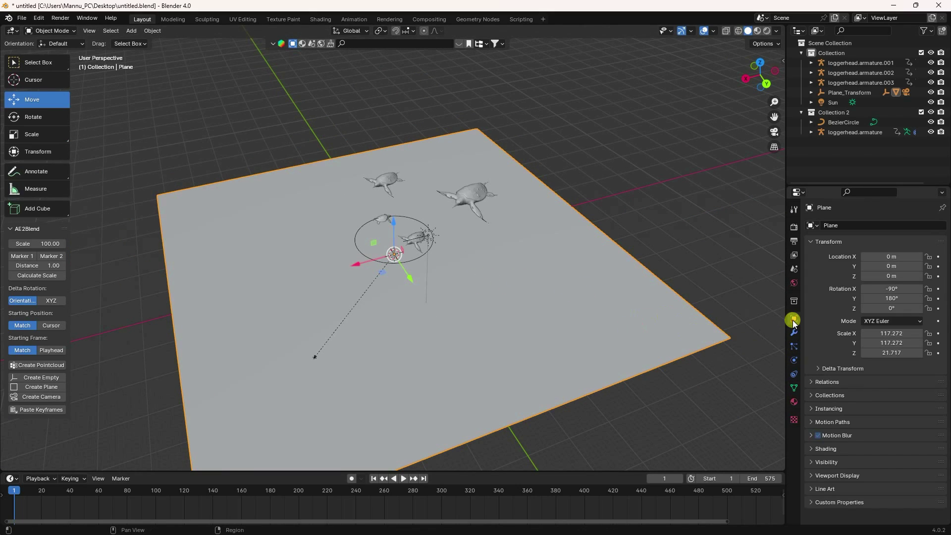
pyautogui.click(814, 462)
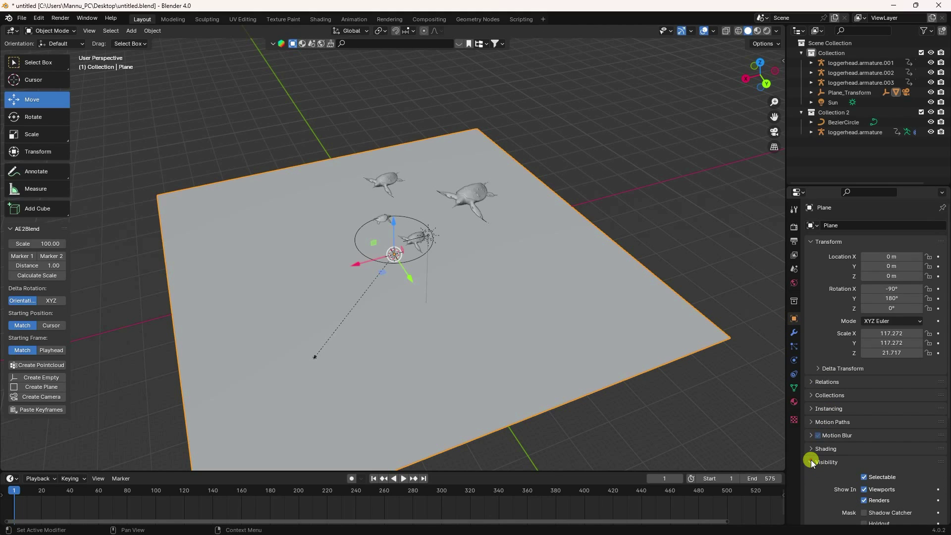
pyautogui.scroll(-6, 822, 461)
pyautogui.click(864, 394)
pyautogui.press('KP_0')
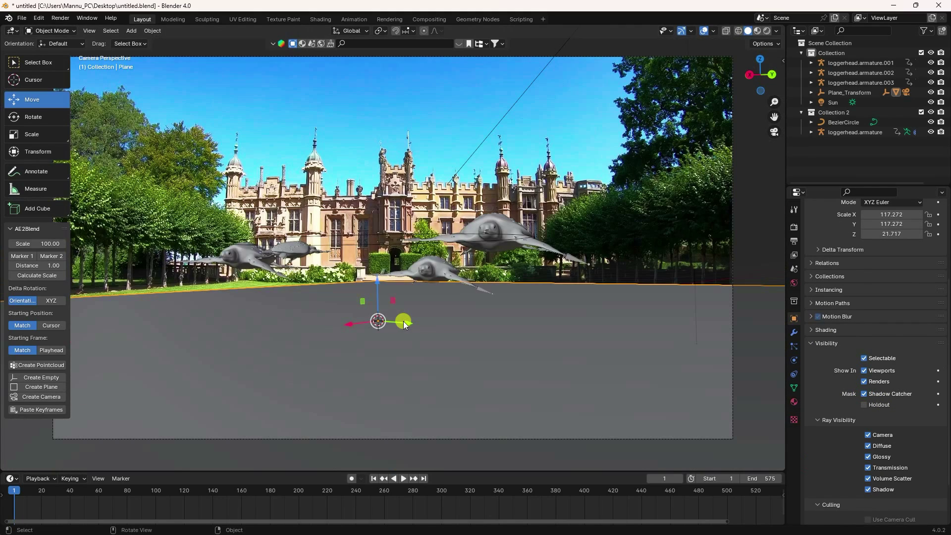
pyautogui.click(766, 31)
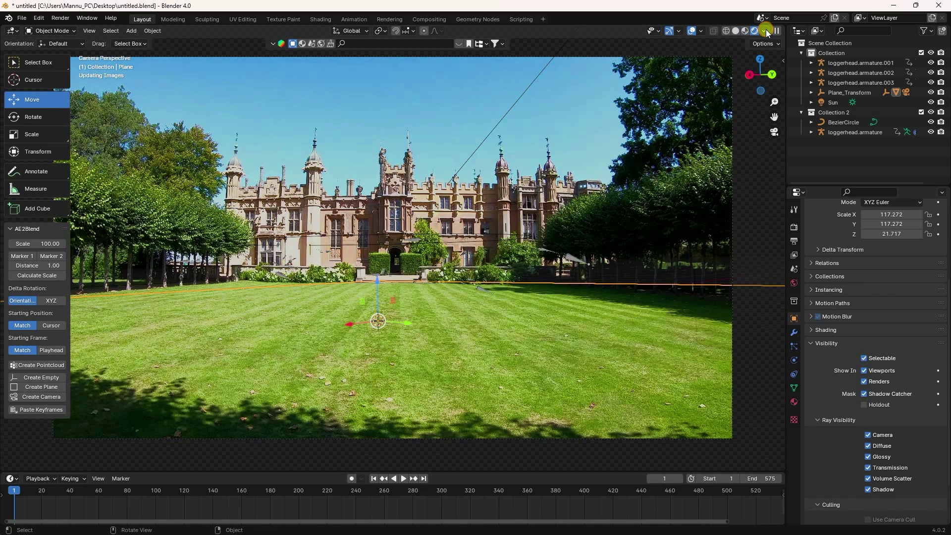
pyautogui.scroll(1, 301, 305)
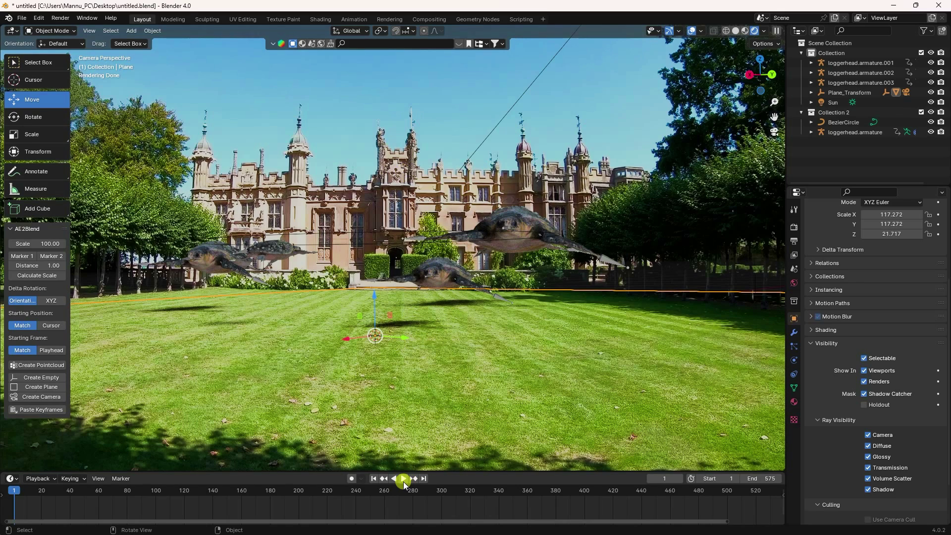
# Step: In solid shading, browse for the output path in Output properties
pyautogui.click(736, 30)
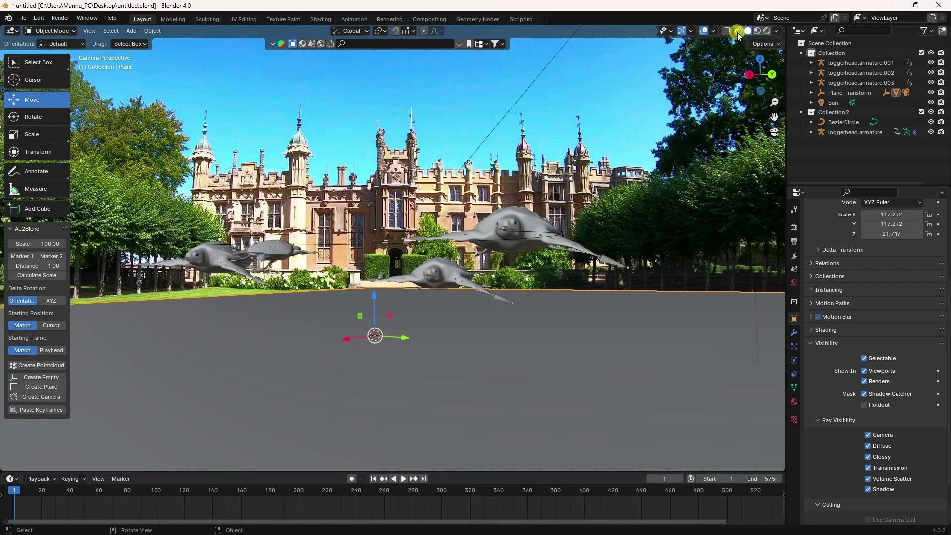
pyautogui.click(794, 227)
pyautogui.click(795, 241)
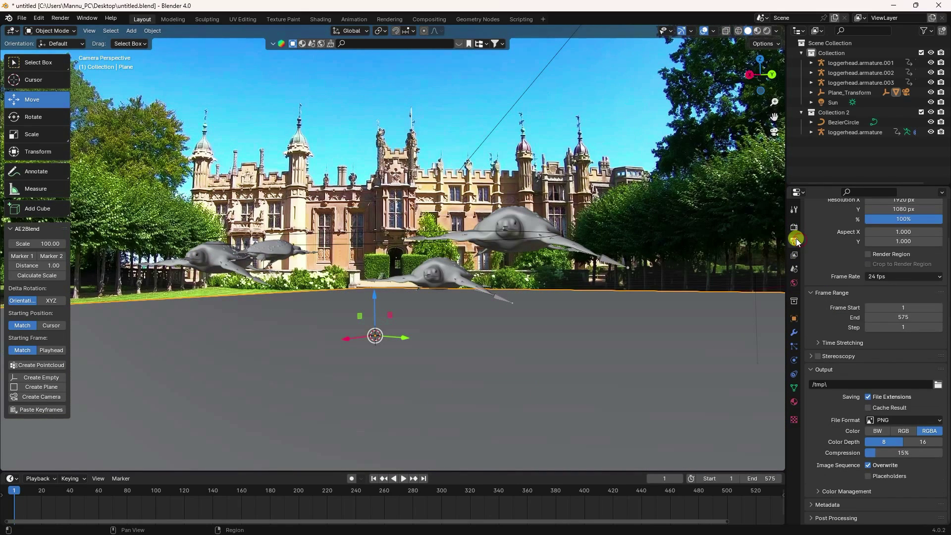
pyautogui.scroll(2, 835, 277)
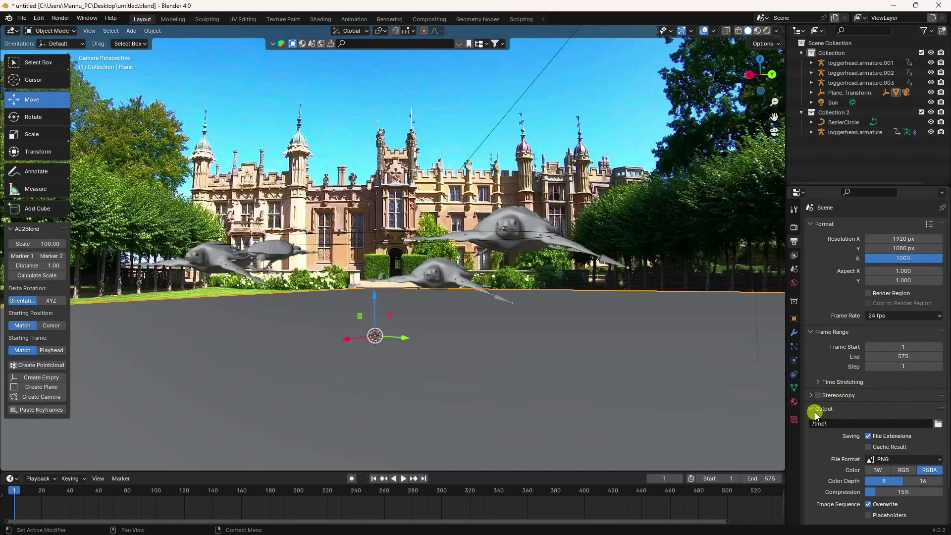
pyautogui.click(938, 424)
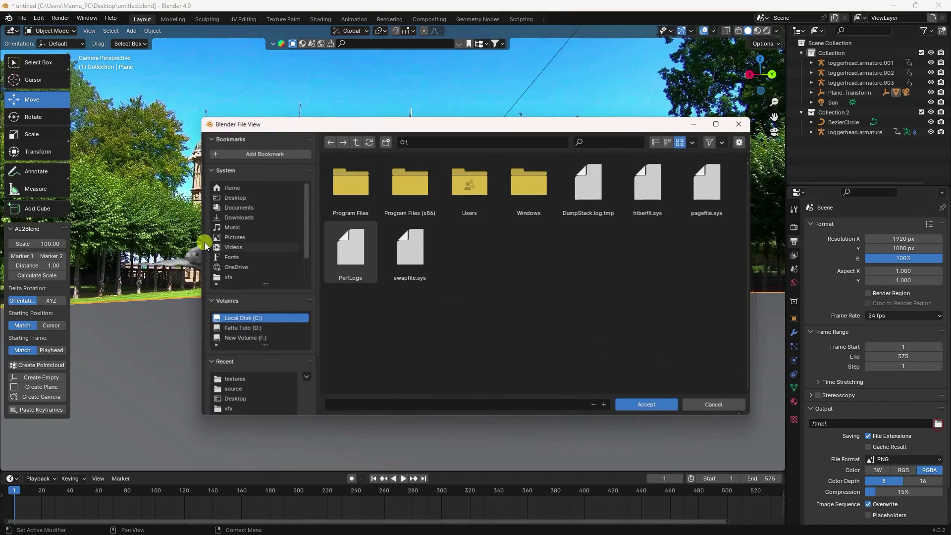
# Step: Create a 'render' folder on the Desktop and accept it with filename 1
pyautogui.click(240, 196)
pyautogui.rightClick(570, 289)
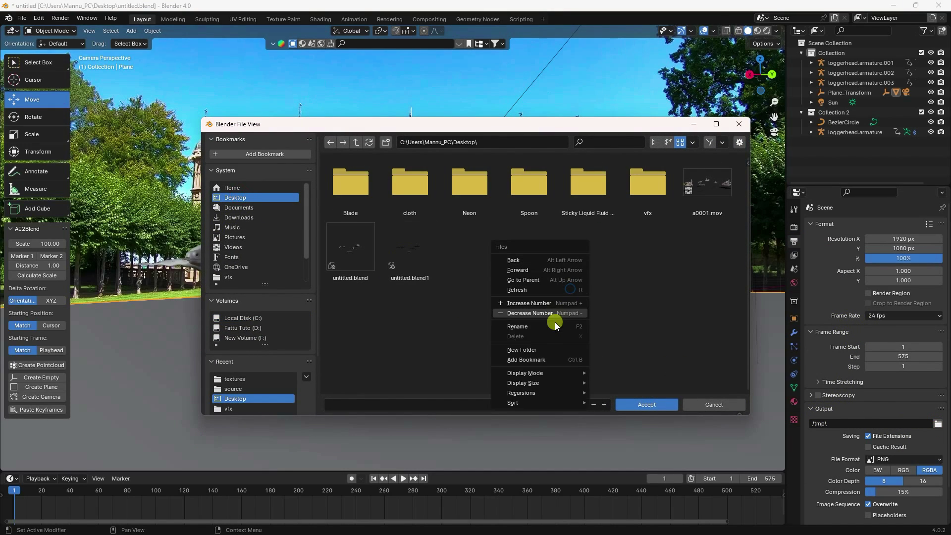
pyautogui.click(534, 349)
pyautogui.write('render')
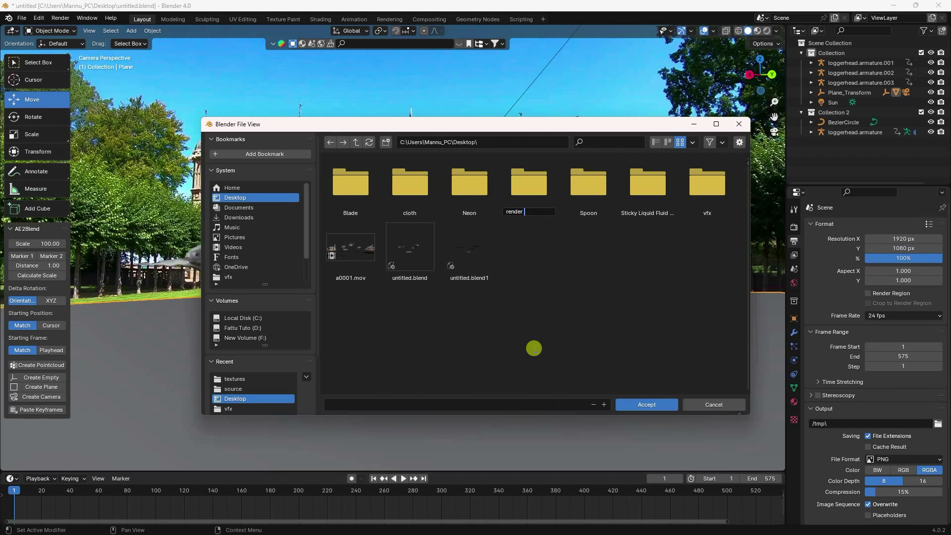
pyautogui.press('Return')
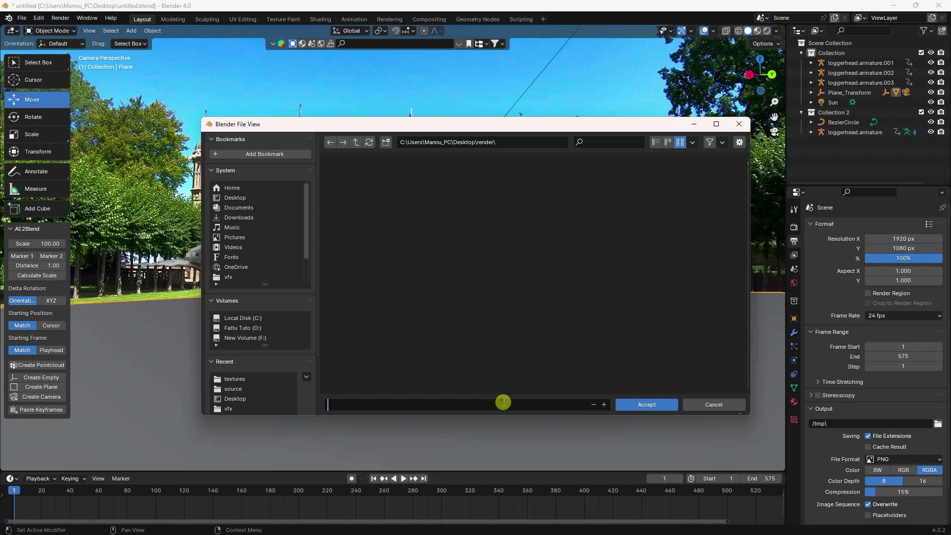
pyautogui.click(647, 405)
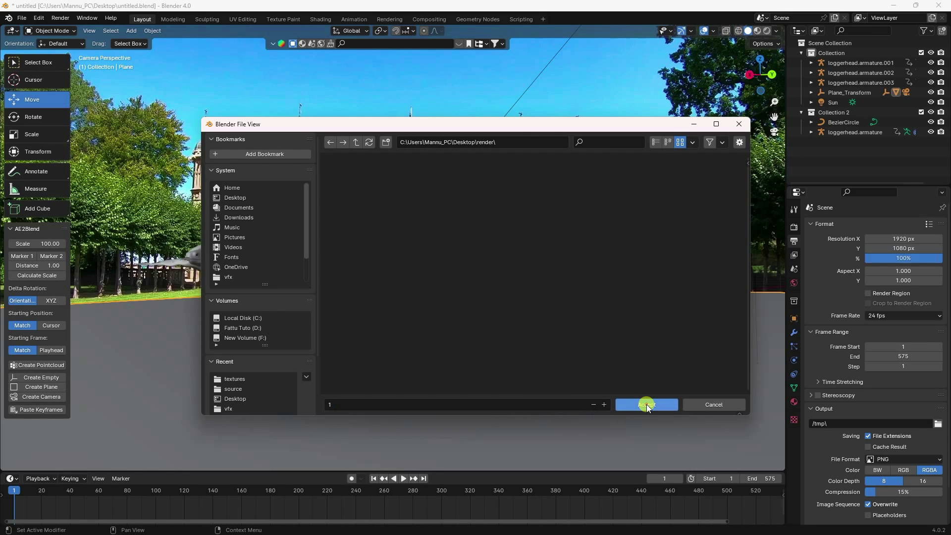
pyautogui.click(647, 405)
# Step: Render a test image of the current frame and close it
pyautogui.click(60, 18)
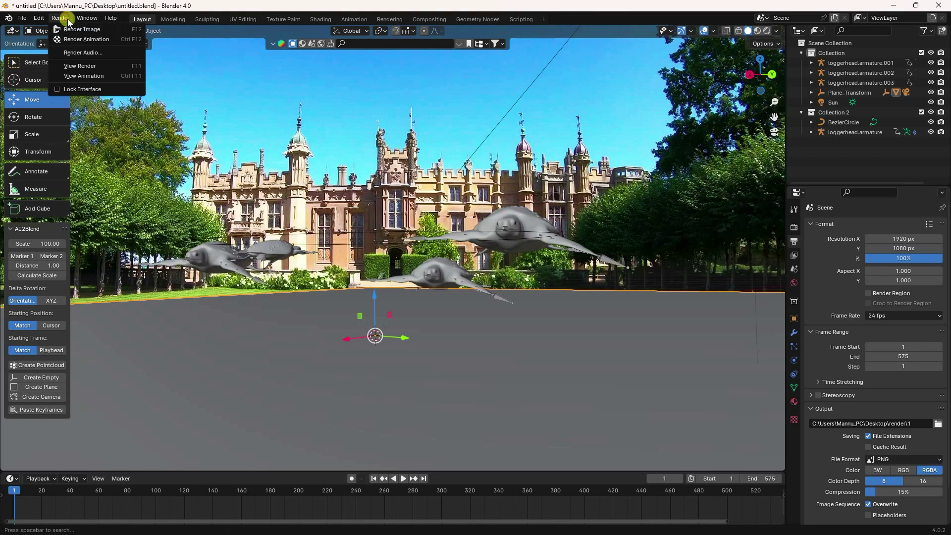
pyautogui.click(71, 25)
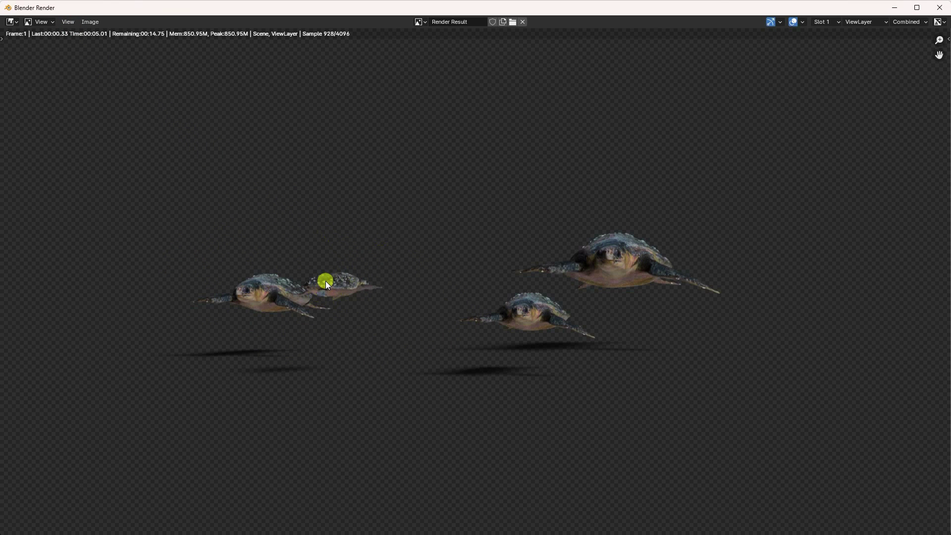
pyautogui.click(939, 7)
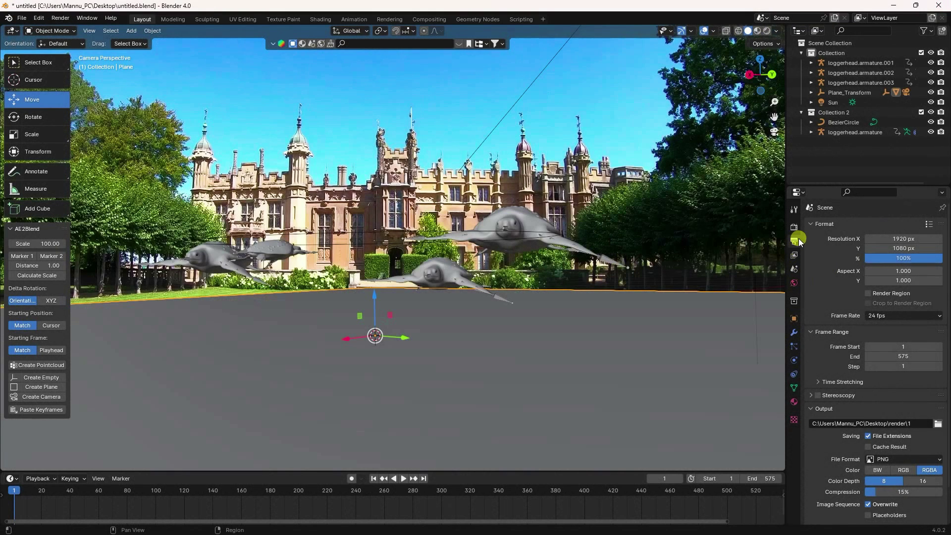
# Step: Set both render and viewport max samples to 256
pyautogui.click(890, 372)
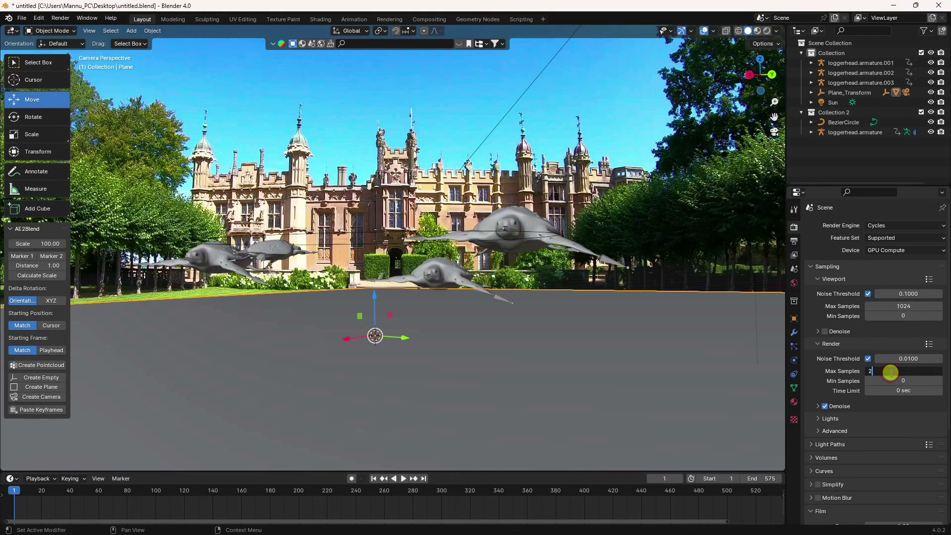
pyautogui.press('Return')
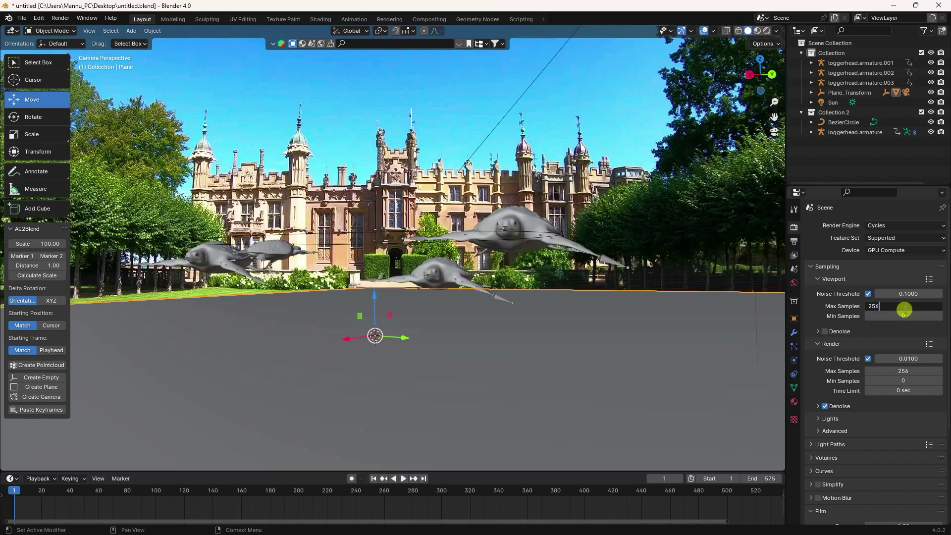
pyautogui.press('Return')
# Step: Render another test frame at 256 samples to check the turtle shadows
pyautogui.click(20, 16)
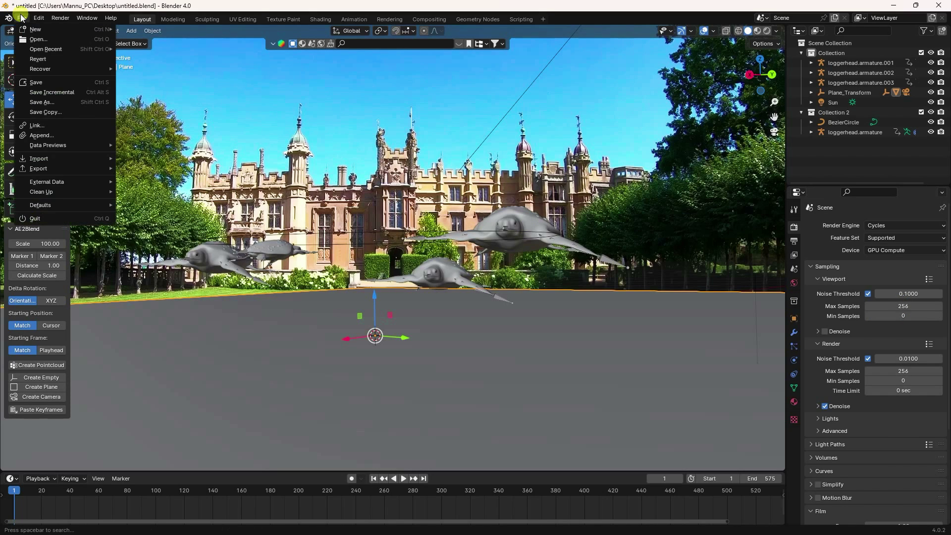
pyautogui.click(69, 29)
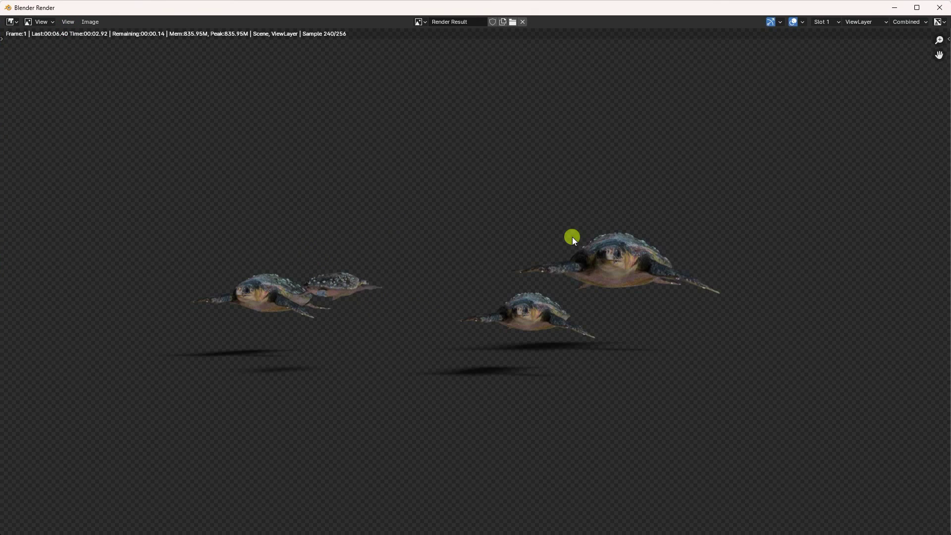
pyautogui.scroll(1, 599, 296)
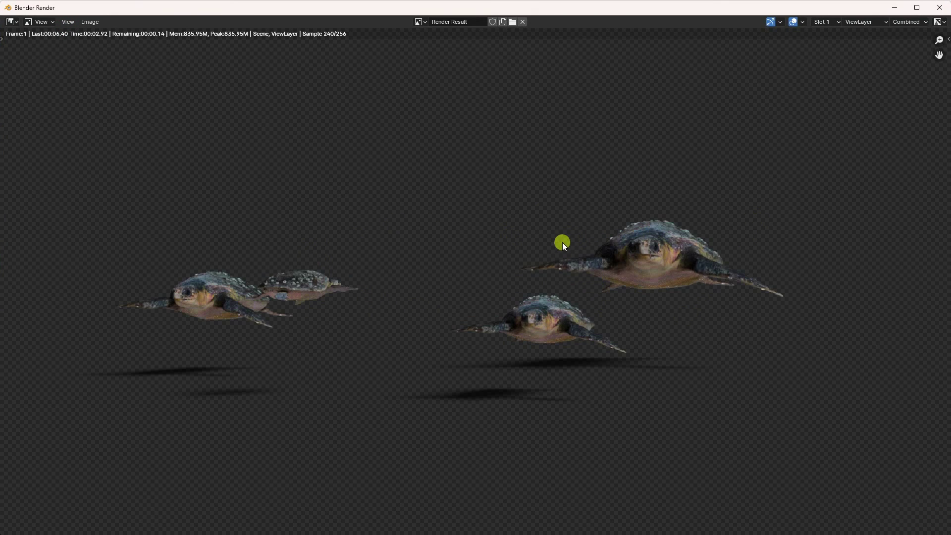
pyautogui.scroll(-1, 572, 247)
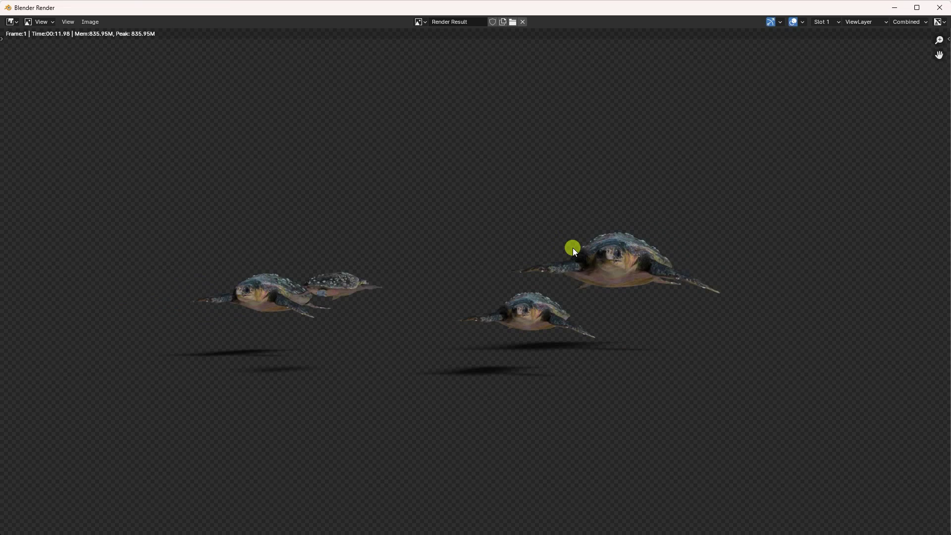
pyautogui.click(940, 8)
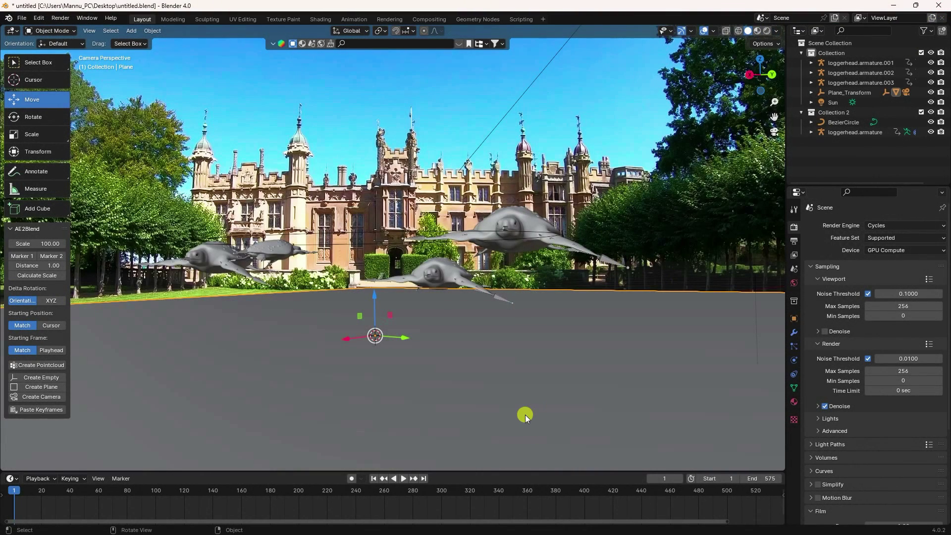
# Step: In After Effects, import a0001 from the ren folder as a PNG sequence
pyautogui.click(170, 522)
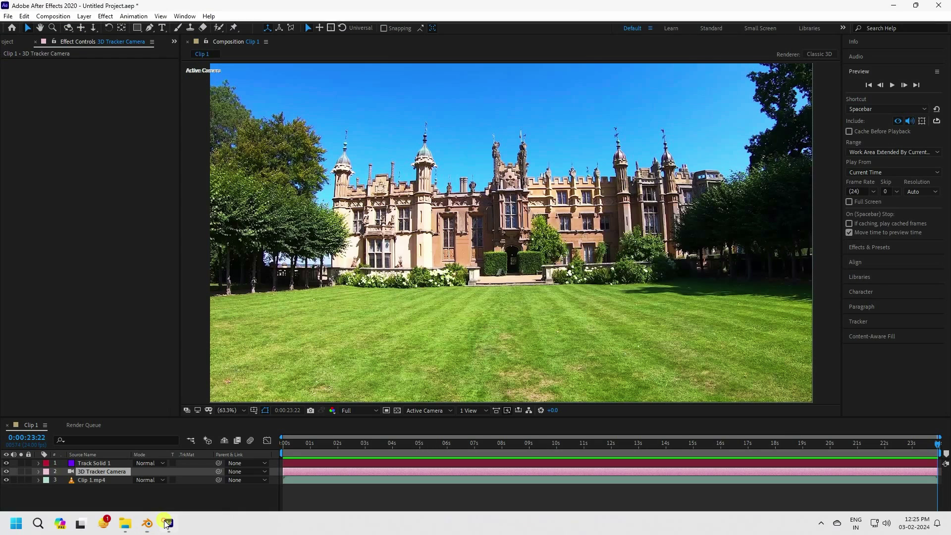
pyautogui.click(9, 41)
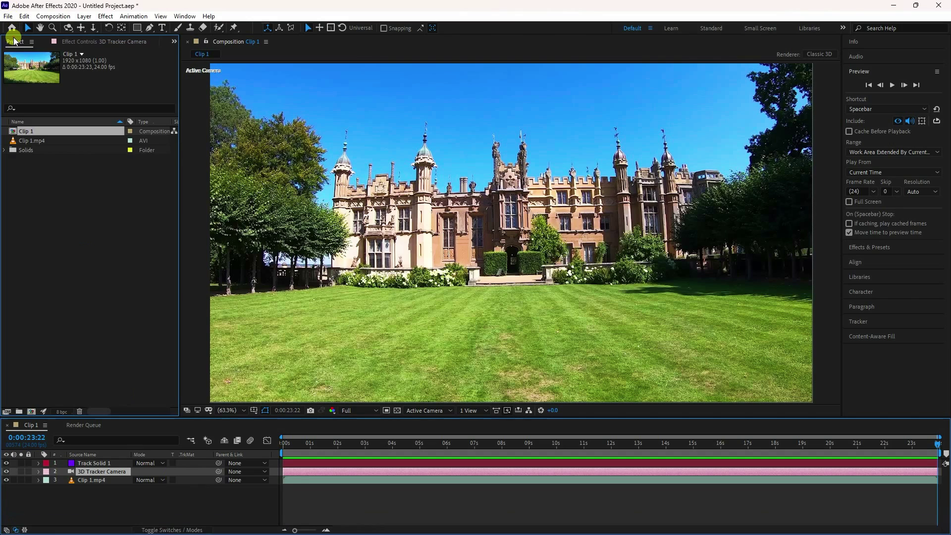
pyautogui.rightClick(64, 200)
pyautogui.moveTo(103, 253)
pyautogui.click(214, 251)
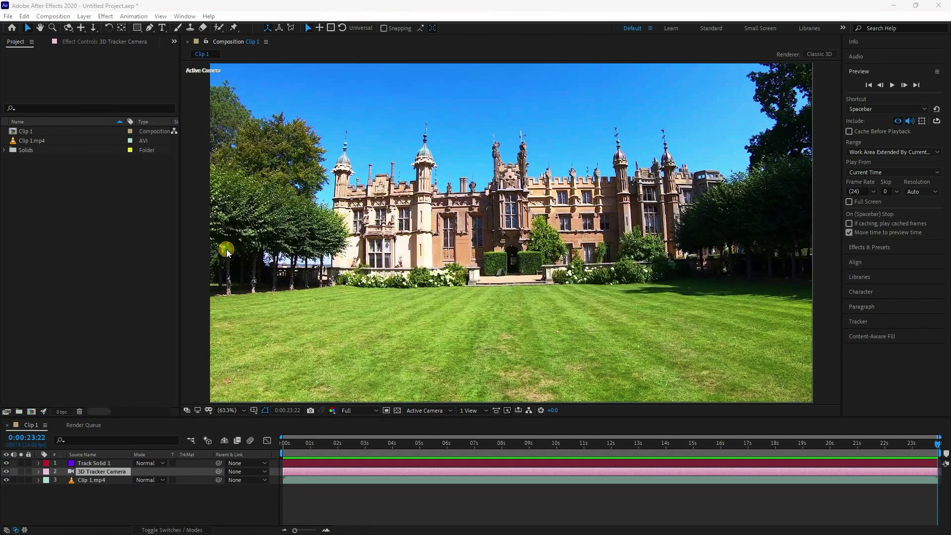
pyautogui.click(127, 194)
pyautogui.click(125, 147)
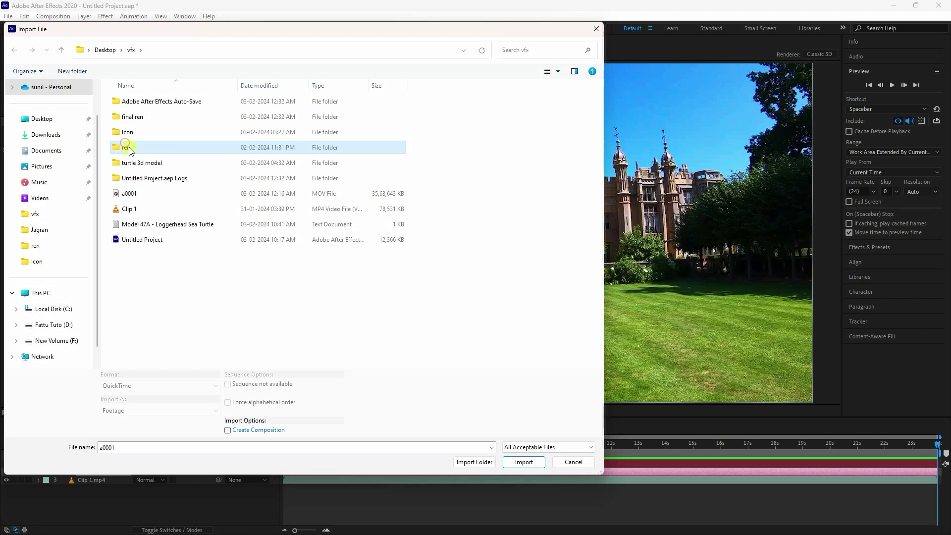
pyautogui.doubleClick(130, 149)
pyautogui.click(133, 123)
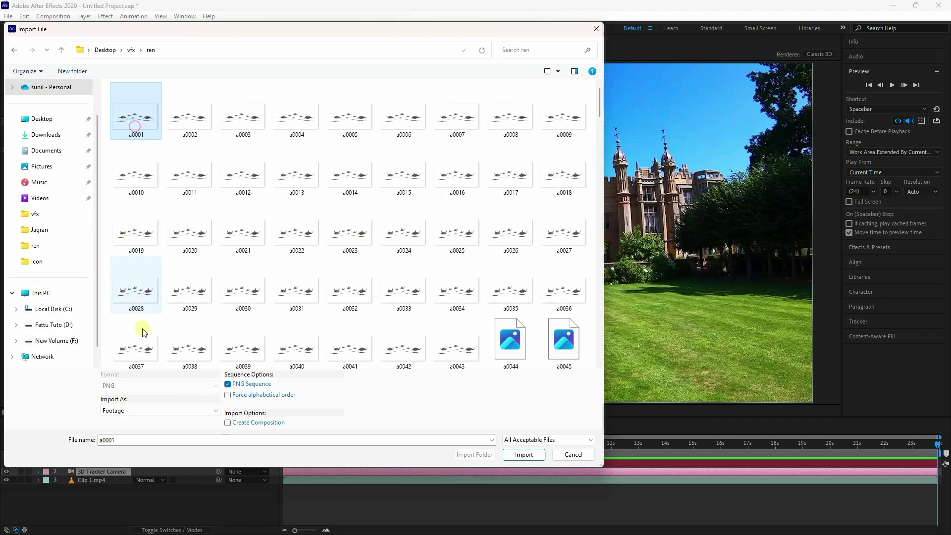
pyautogui.click(531, 456)
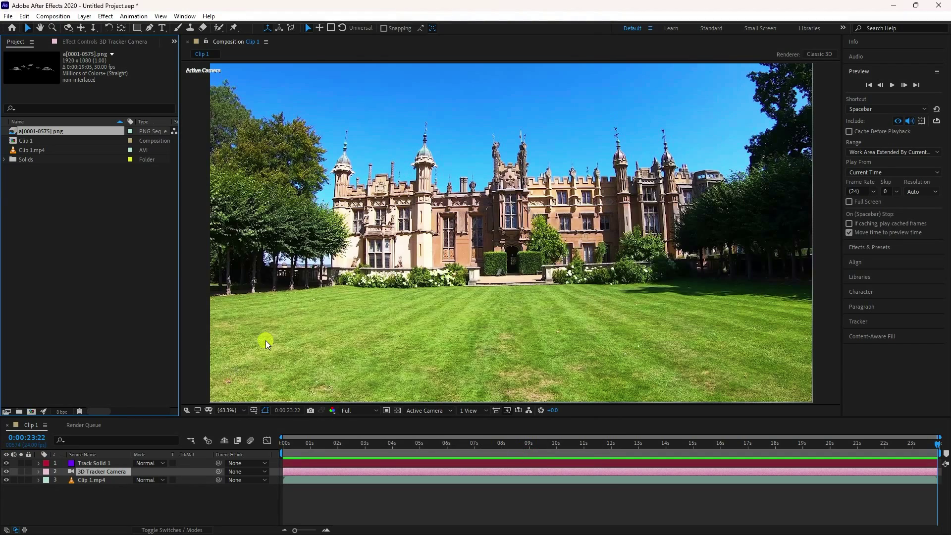
# Step: Place the turtle sequence atop Clip 1, hide Track Solid 1, and preview the composite
pyautogui.moveTo(46, 130); pyautogui.dragTo(95, 473)
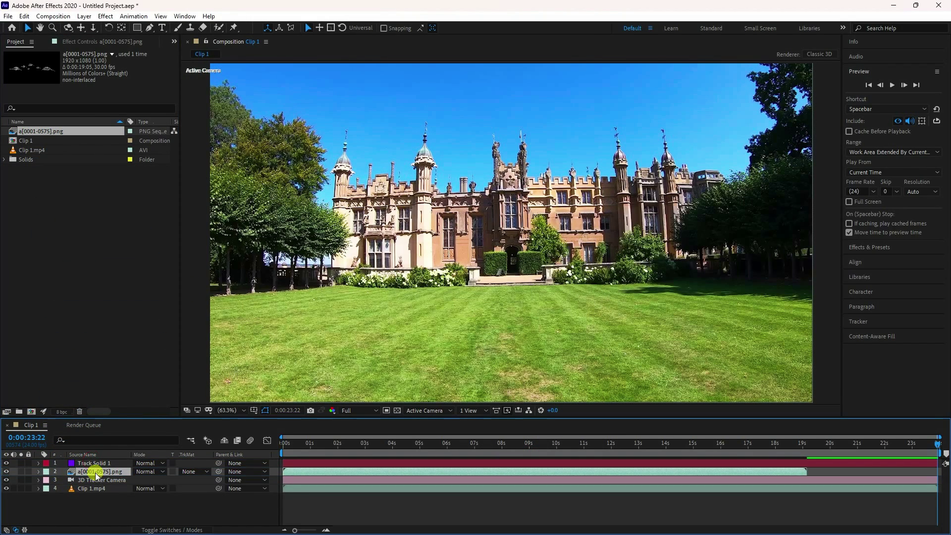
pyautogui.click(6, 463)
pyautogui.click(303, 440)
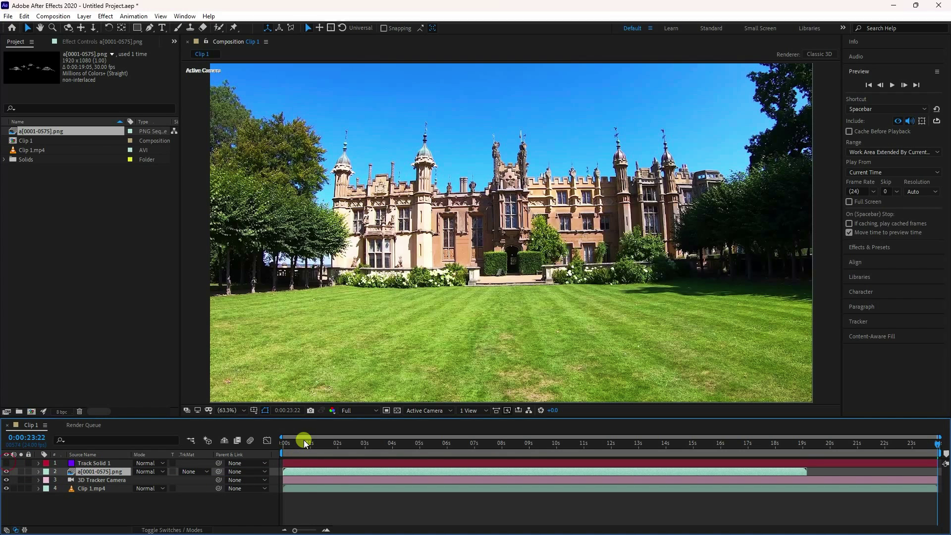
pyautogui.click(892, 84)
pyautogui.moveTo(339, 418); pyautogui.dragTo(339, 441)
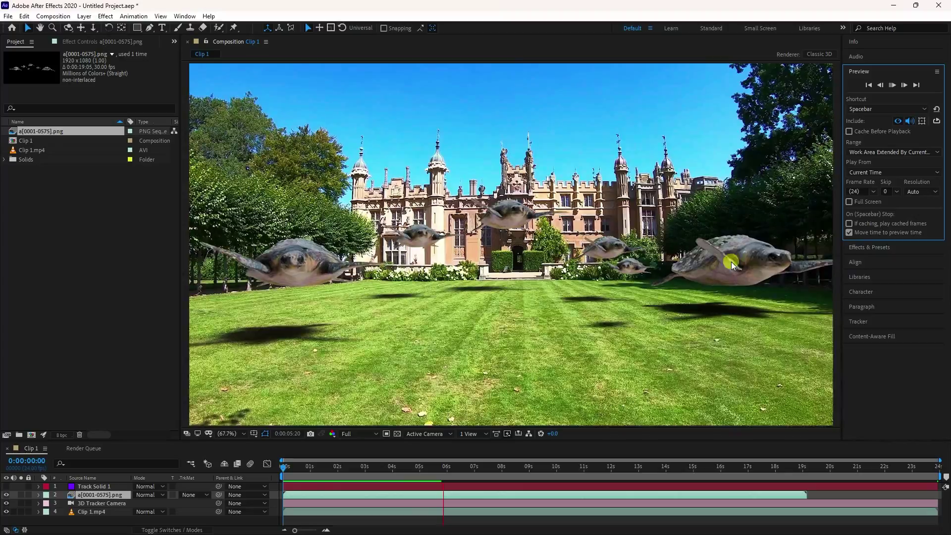
pyautogui.click(893, 86)
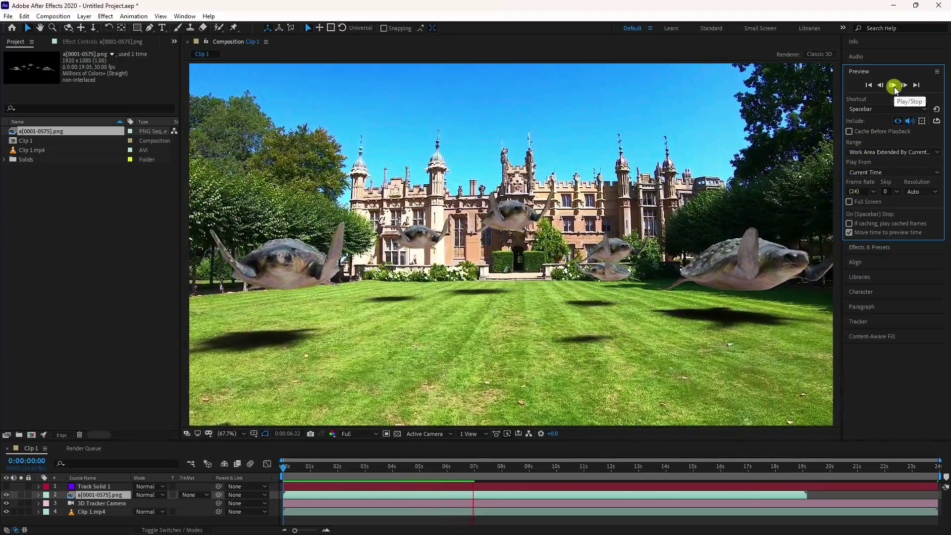